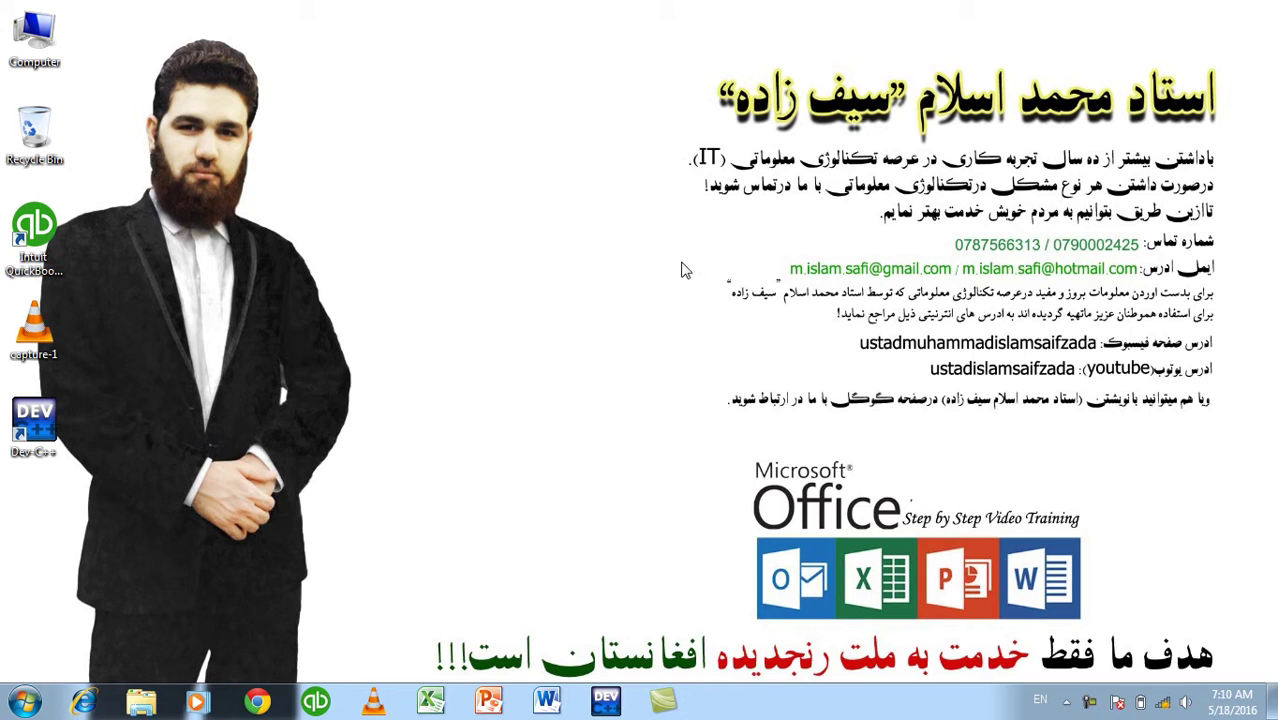
Step: Refresh the desktop and launch PowerPoint with powerpnt from Run to get a blank presentation
right_click(646, 218)
click(714, 278)
key(super+r)
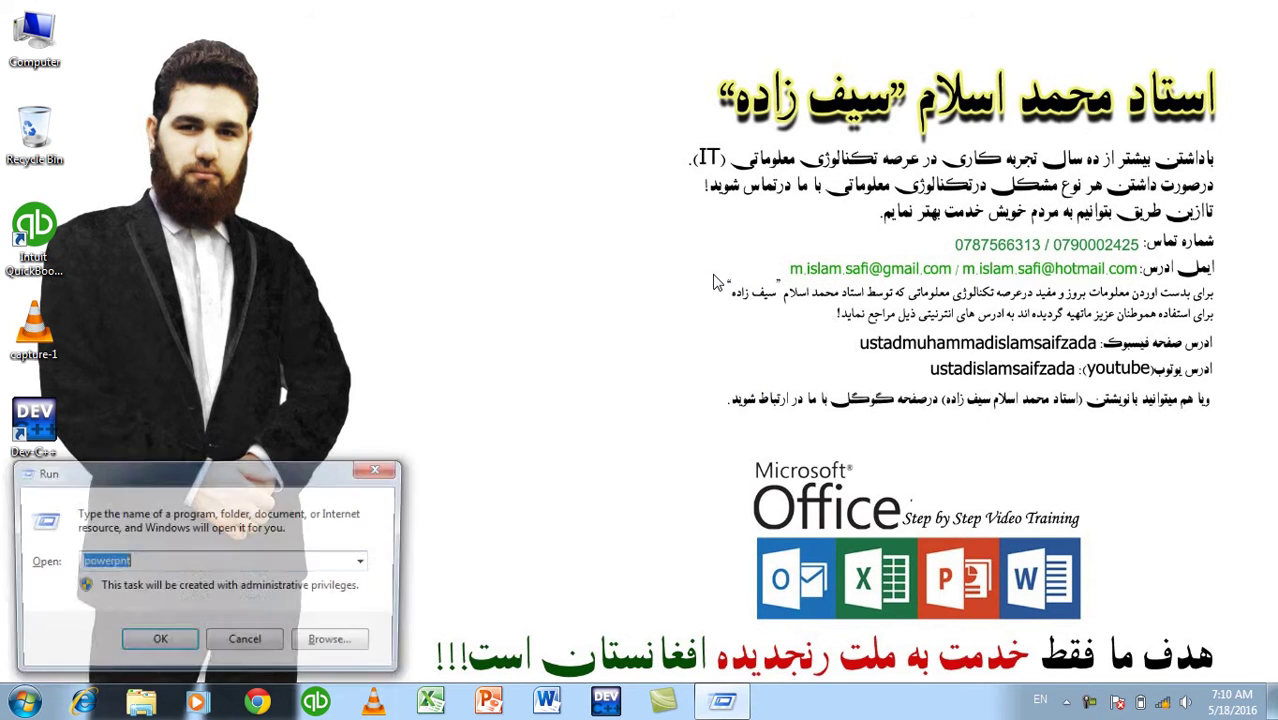
key(Return)
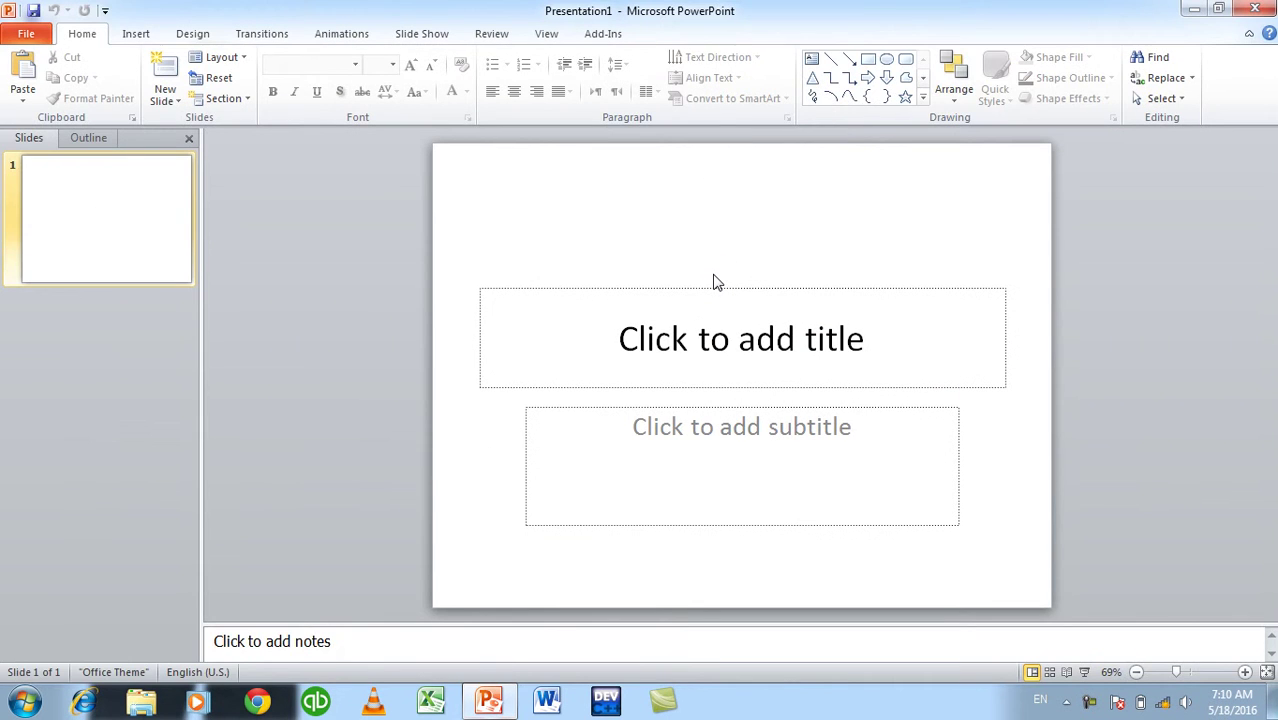
click(26, 33)
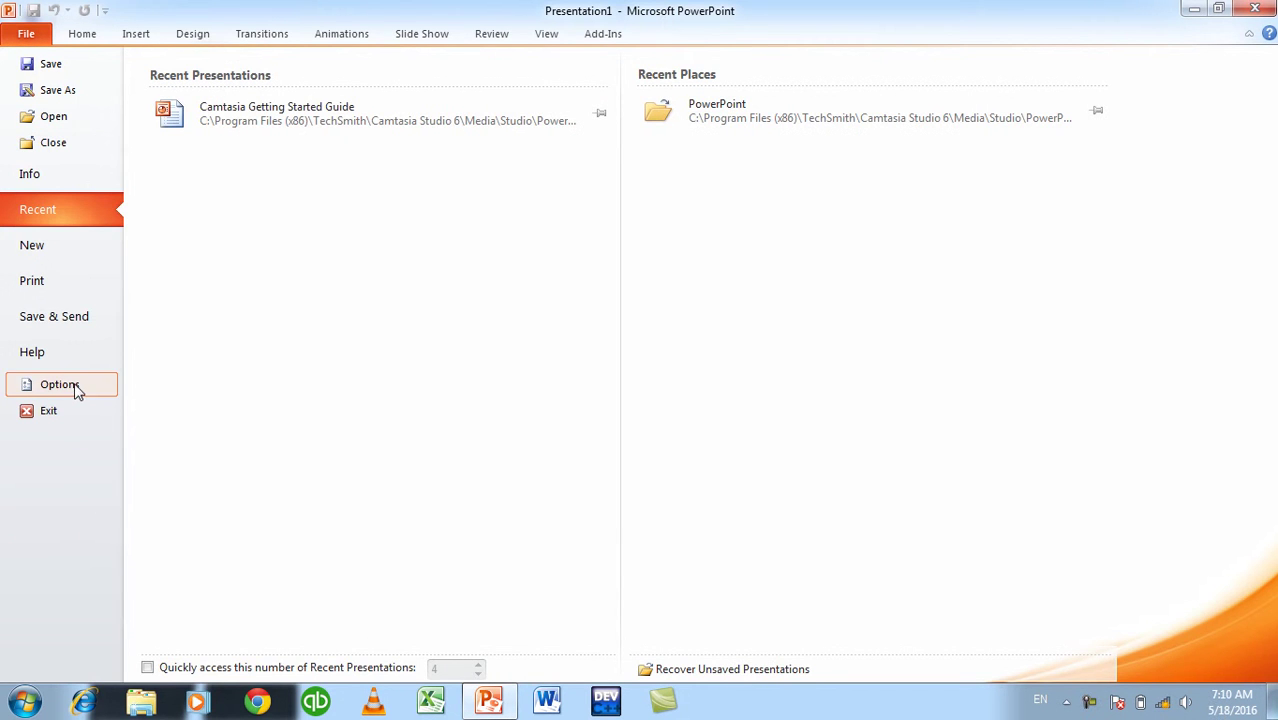
Step: In Proofing's AutoCorrect Options, enable additional actions in the right-click menu
click(60, 385)
click(311, 97)
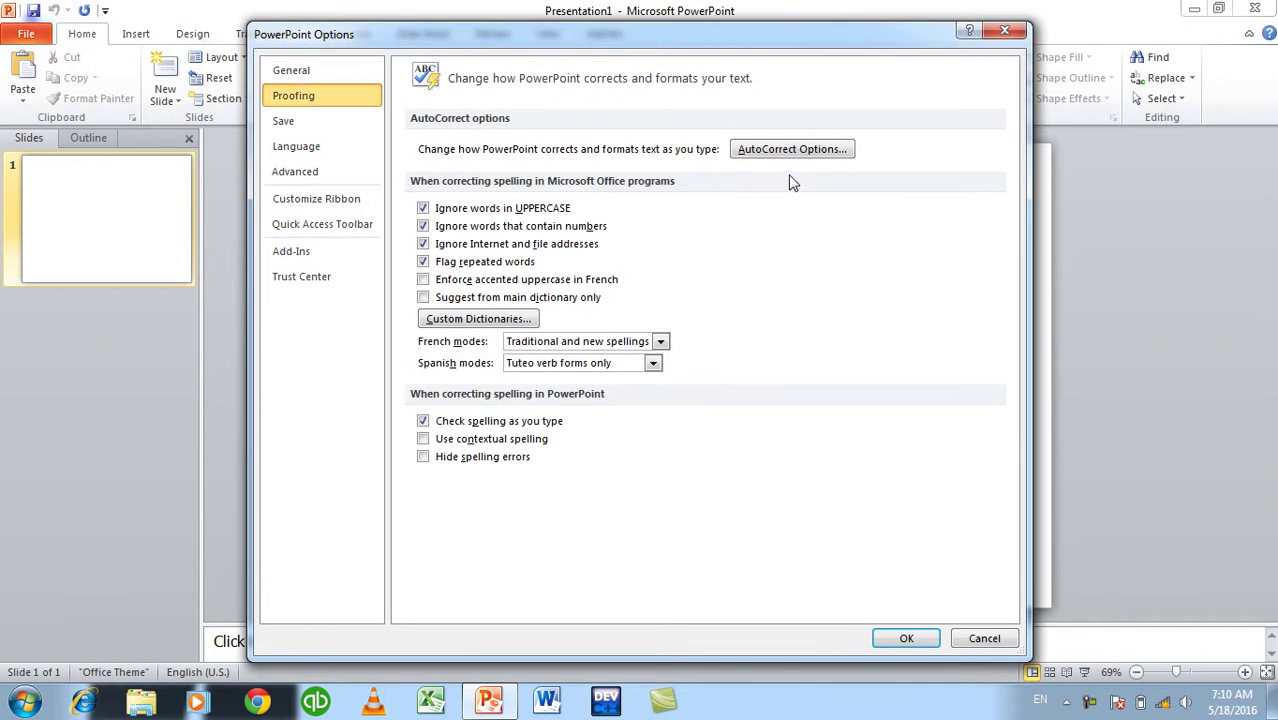
click(836, 149)
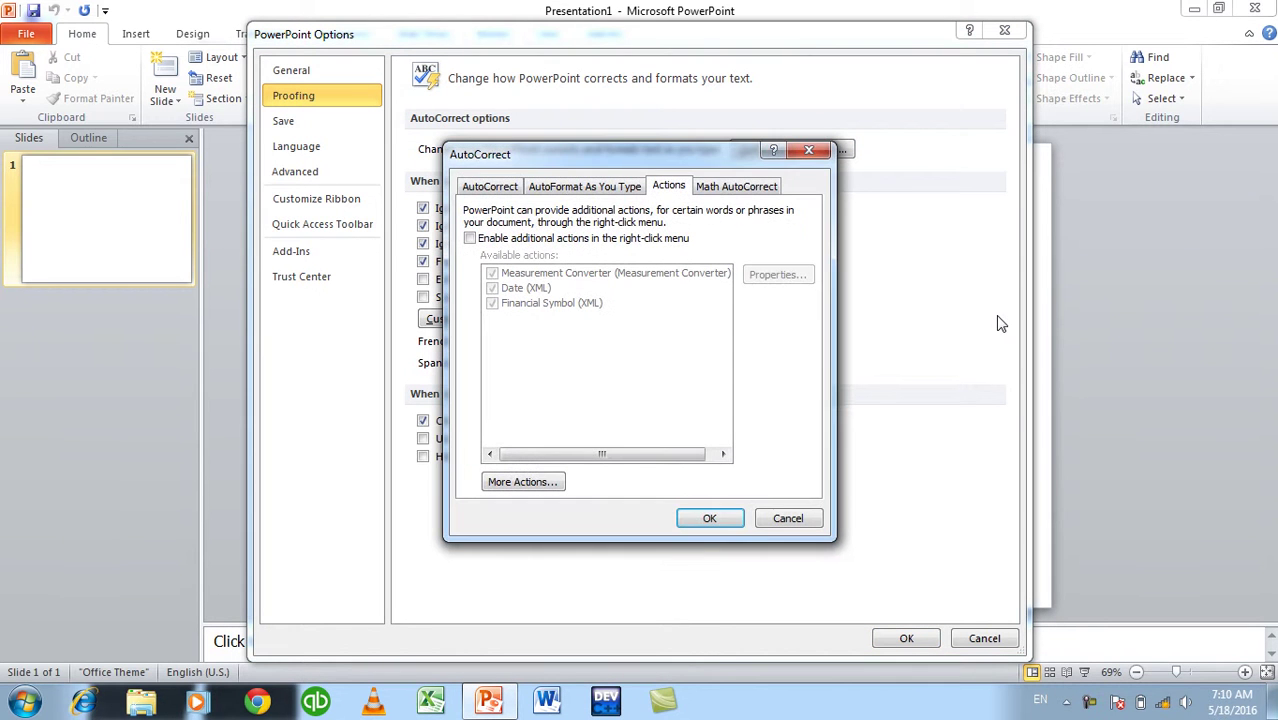
click(489, 187)
click(568, 187)
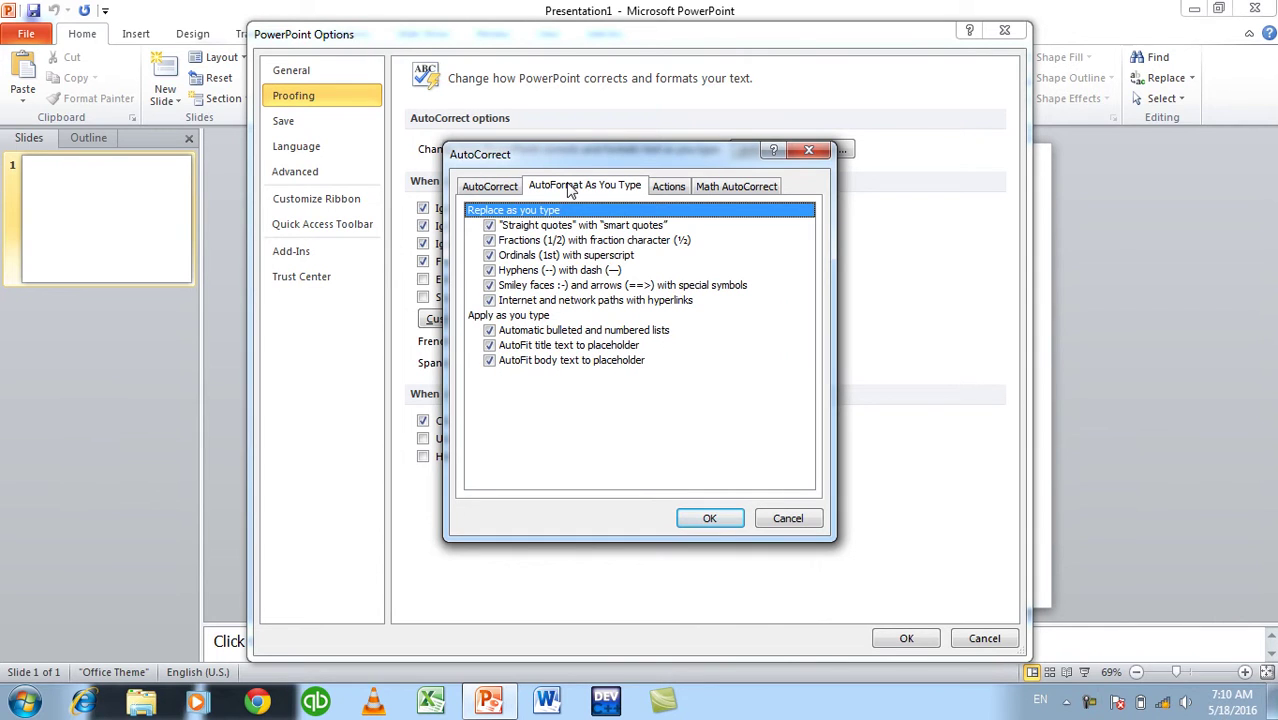
click(686, 192)
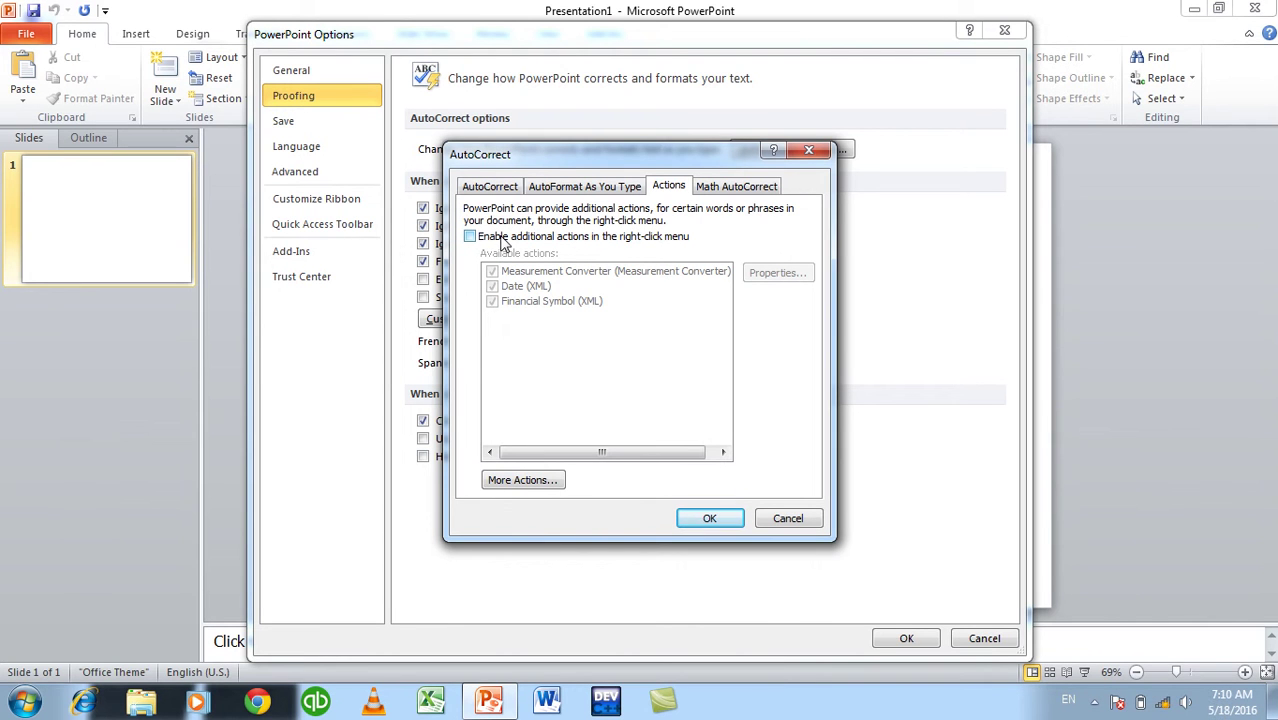
click(531, 238)
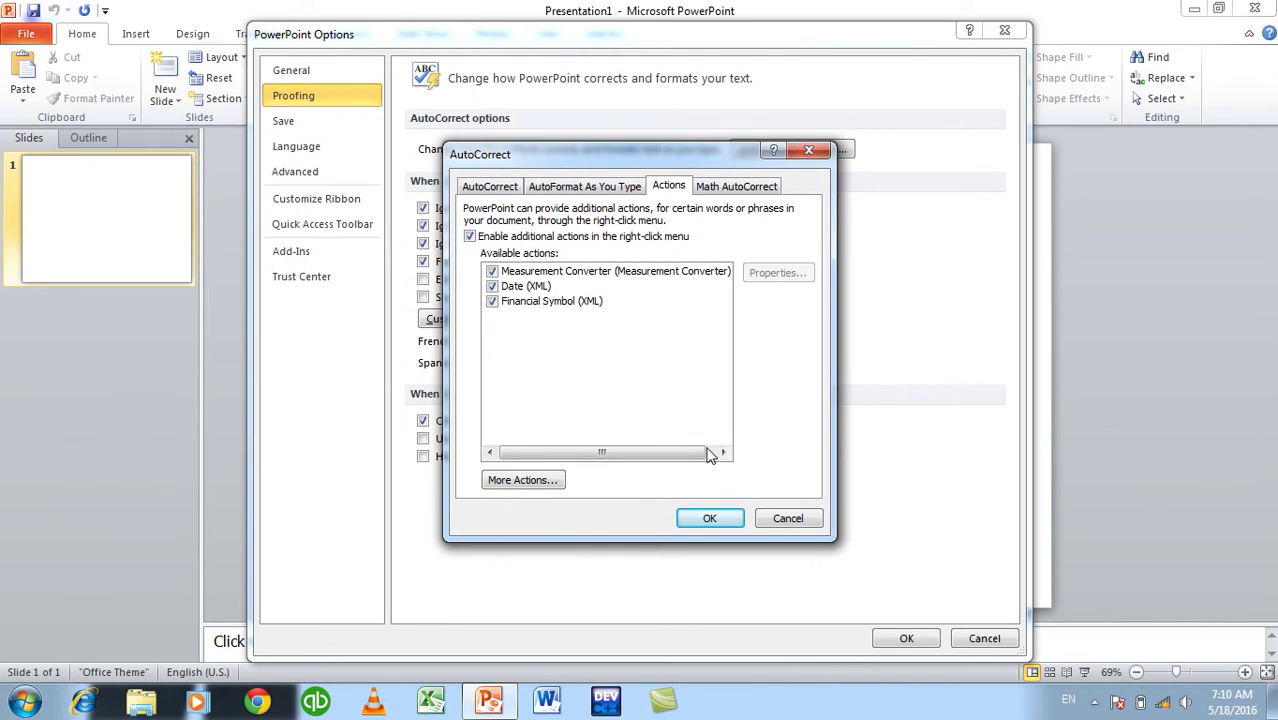
Step: Review the Measurement Converter, Date and Financial Symbol actions, then confirm both dialogs
click(557, 272)
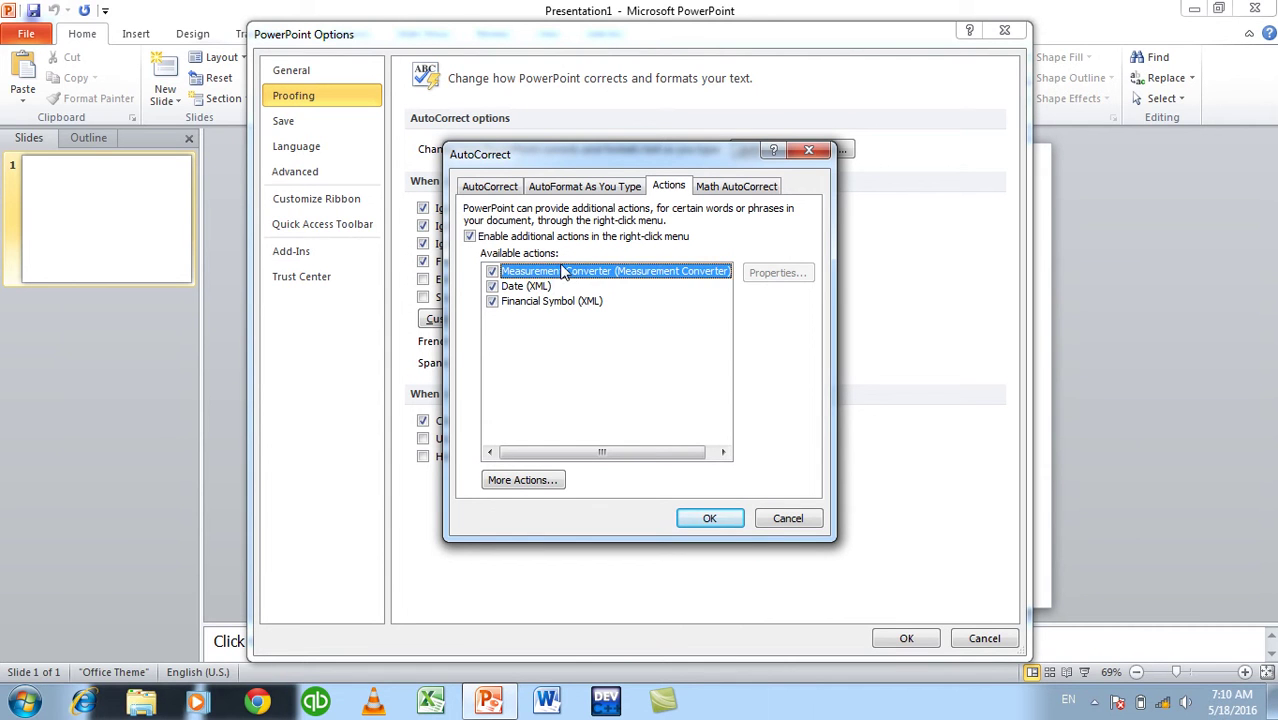
click(556, 286)
click(554, 301)
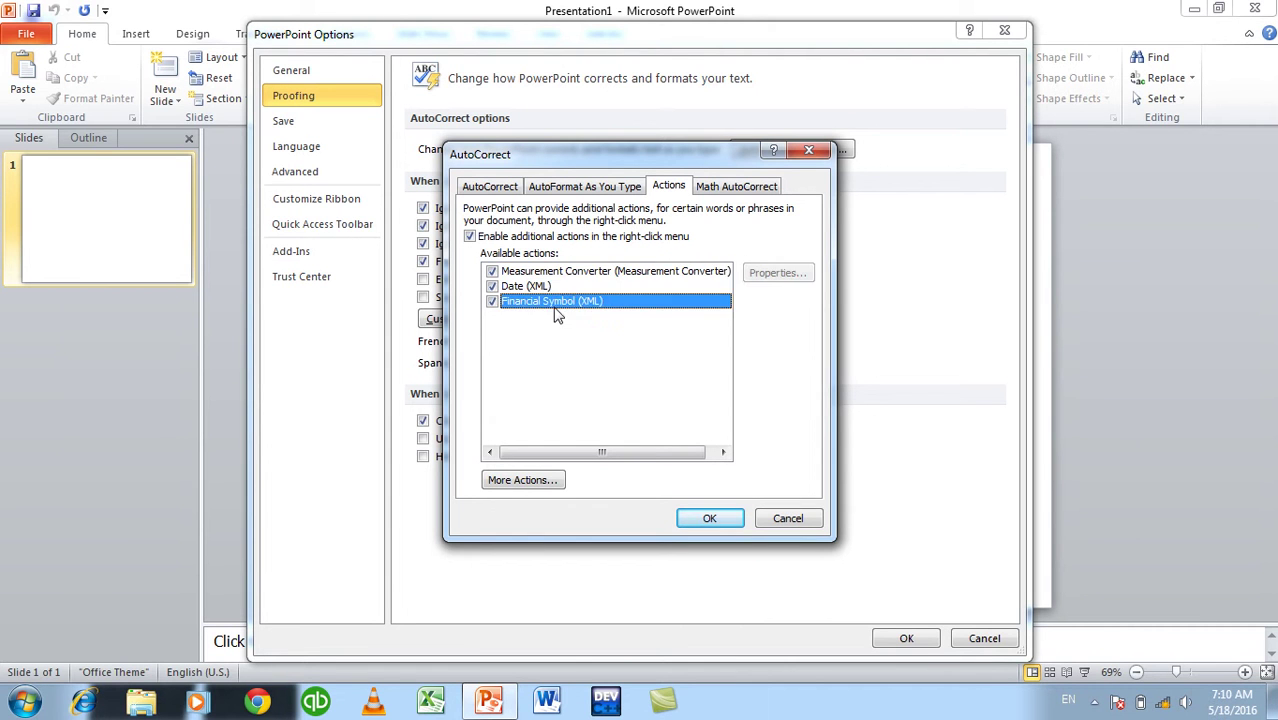
click(568, 276)
click(553, 301)
click(545, 287)
click(778, 276)
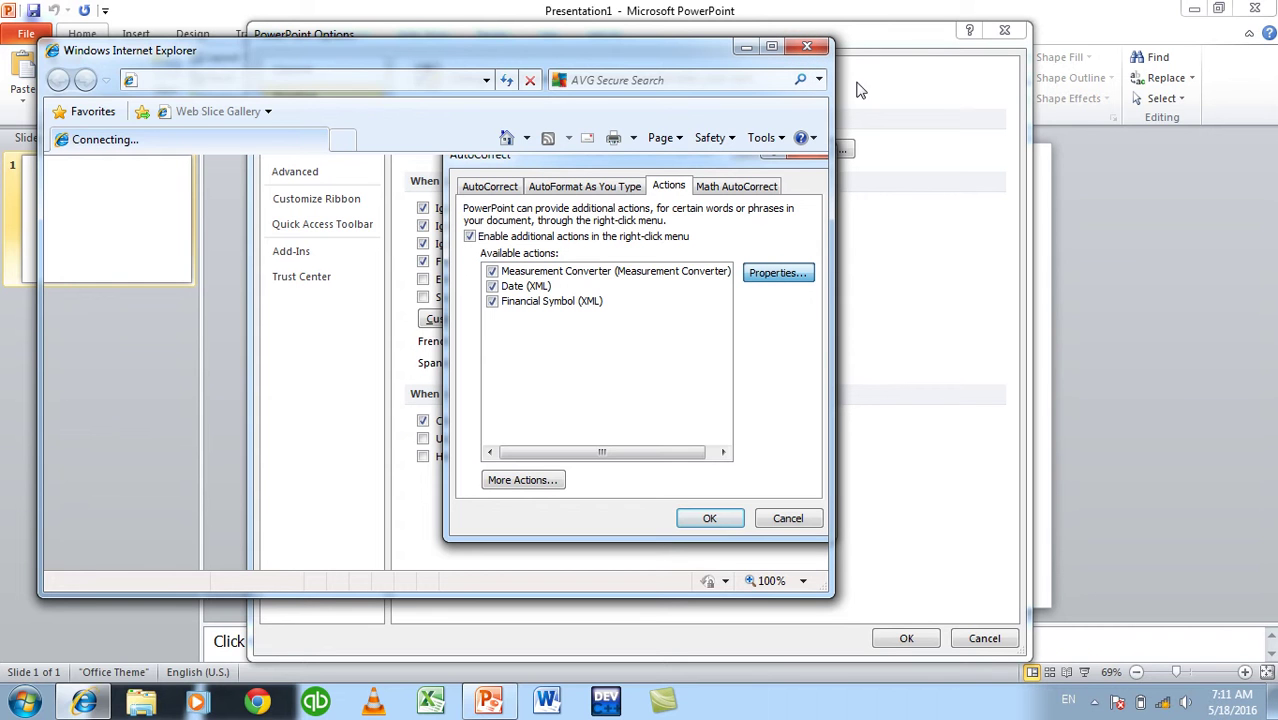
click(900, 572)
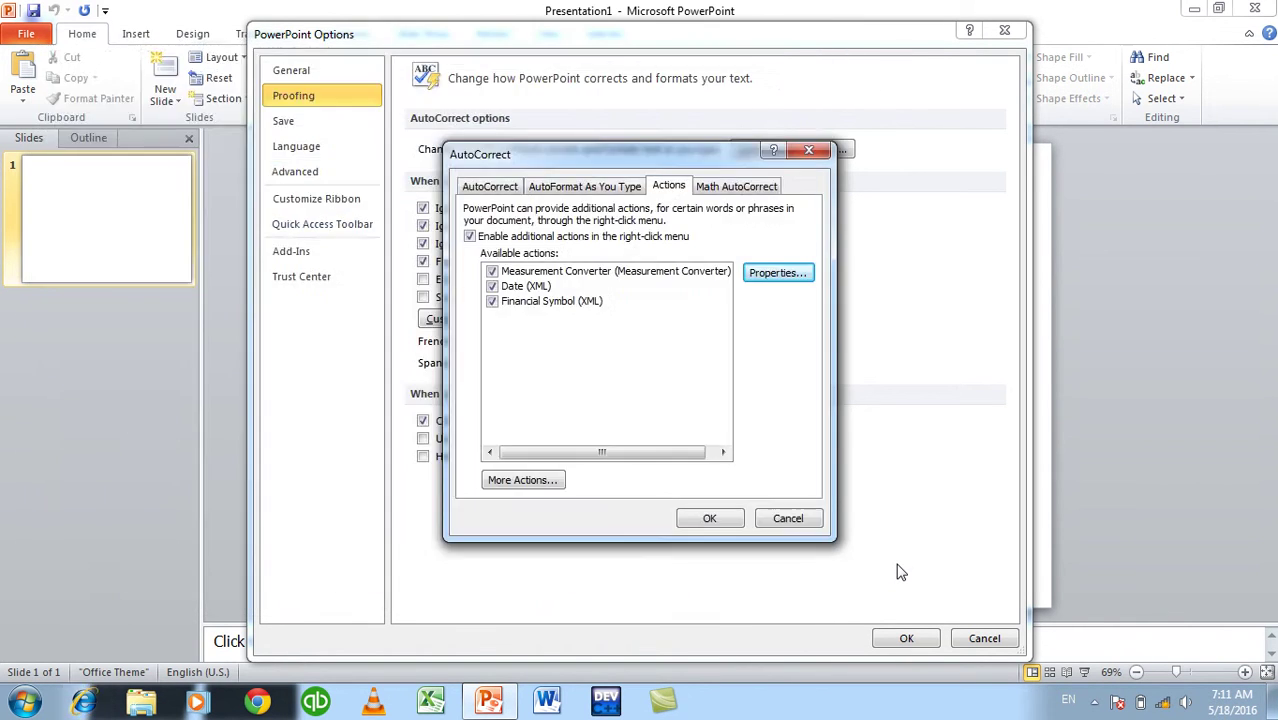
click(718, 518)
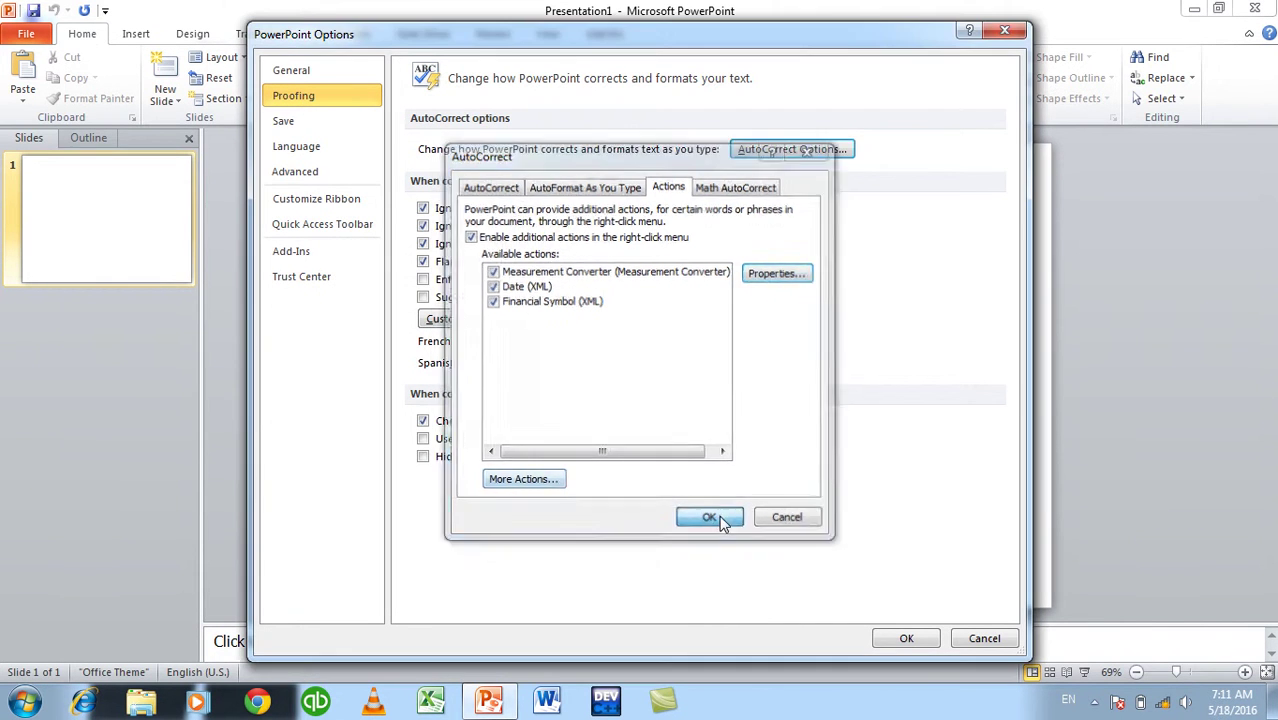
click(906, 639)
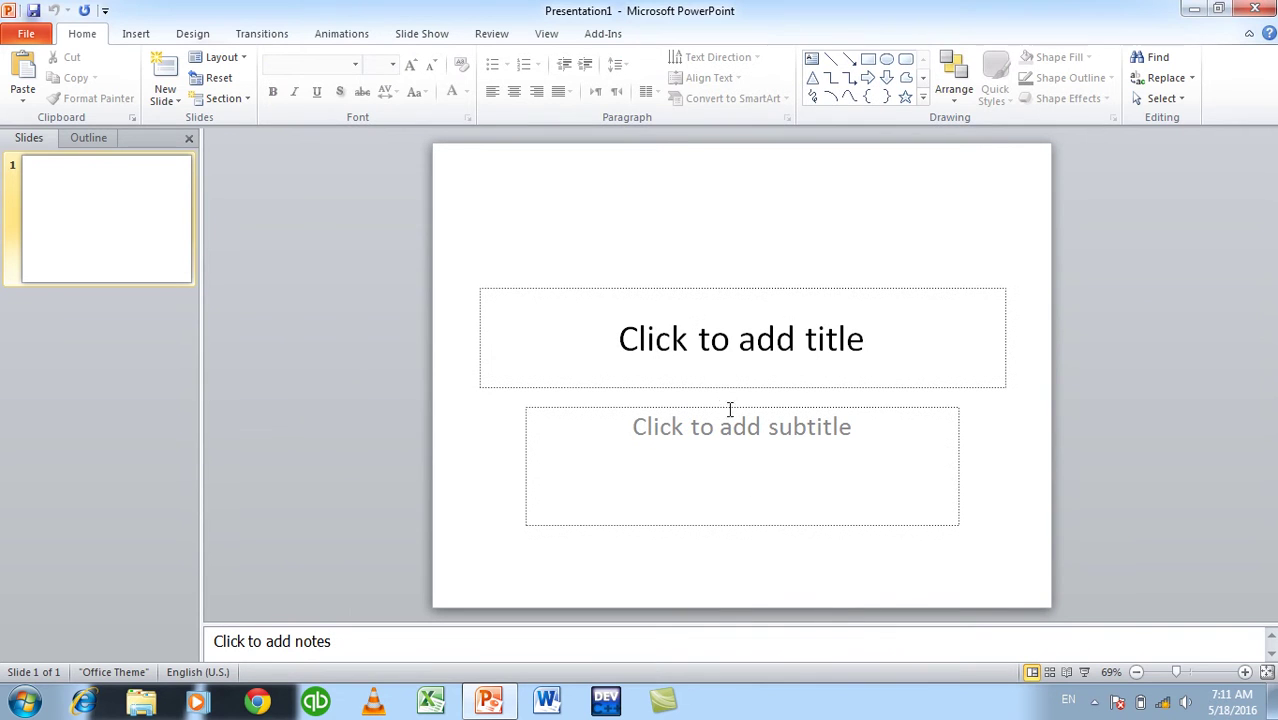
Step: Add a second slide and fill its body with =rand(1) sample fox sentences
key(Return)
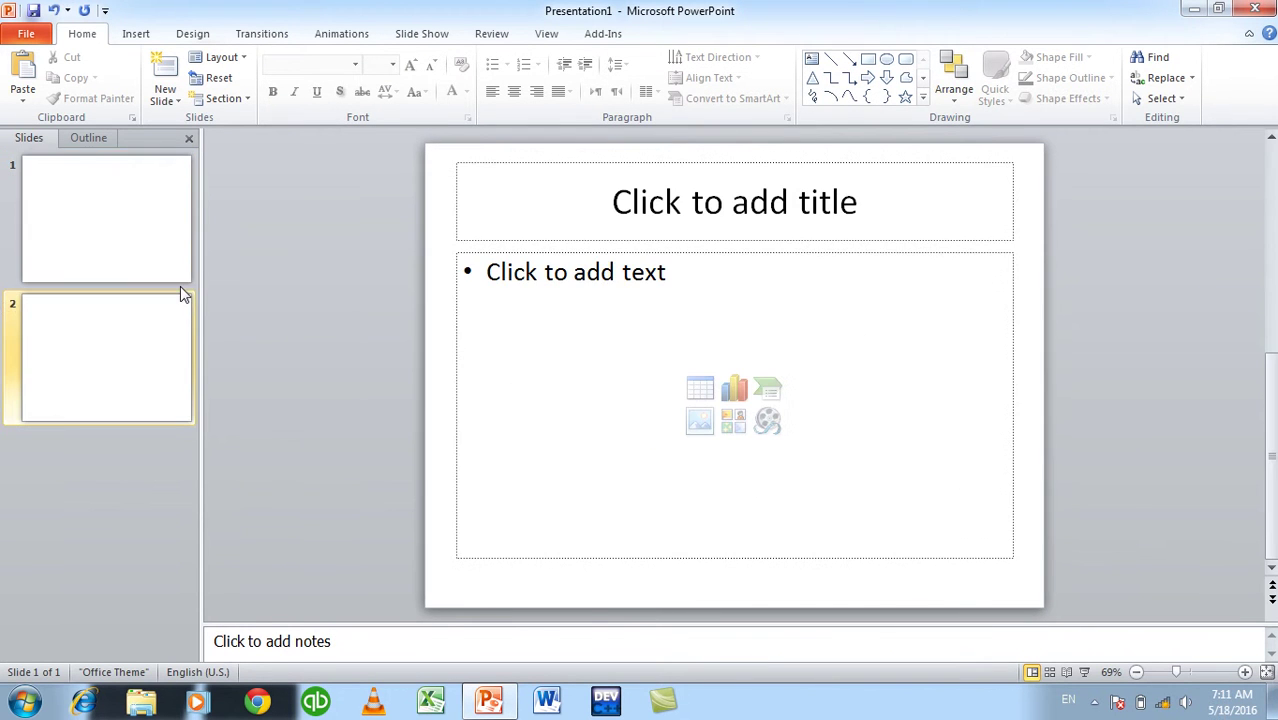
click(674, 260)
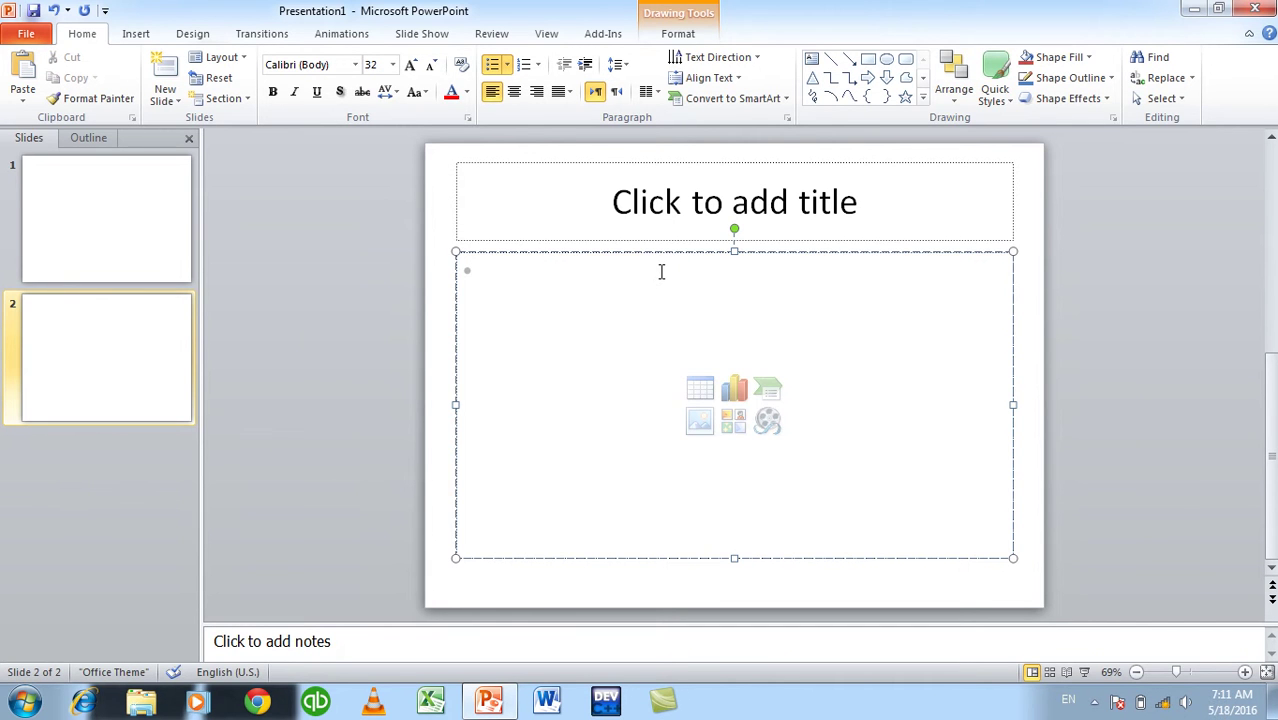
text(=rand(1))
key(Return)
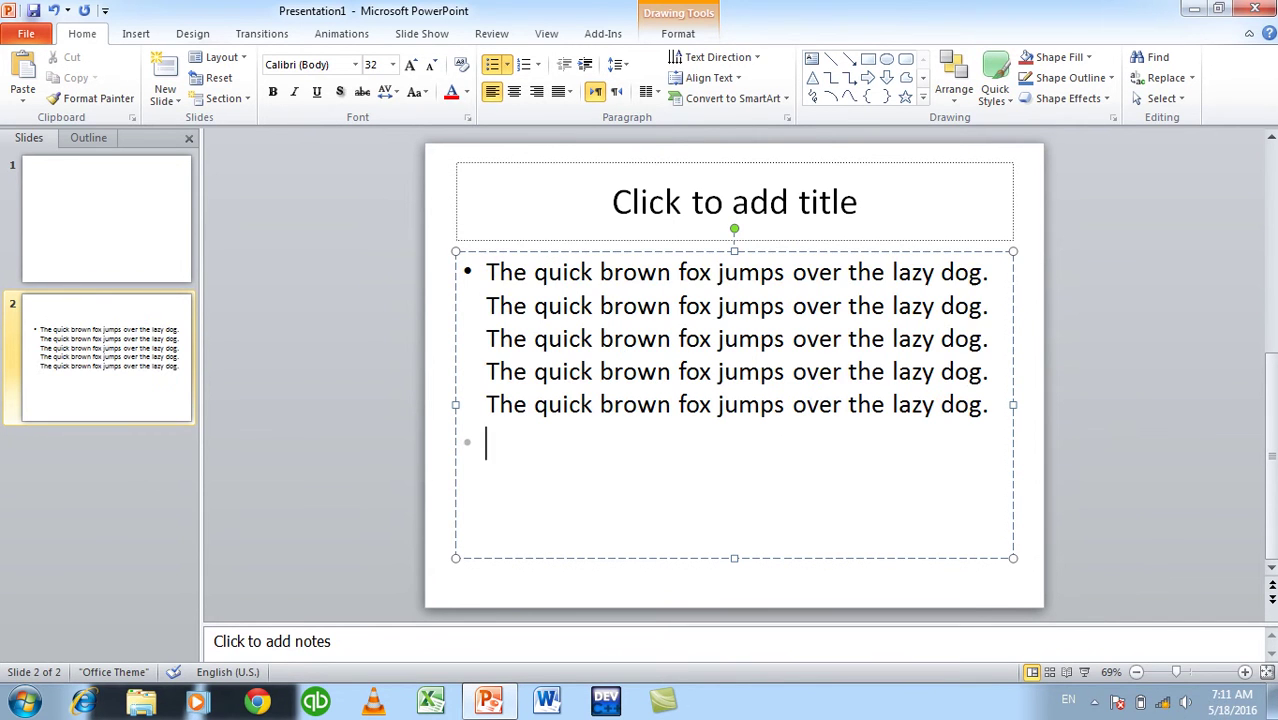
Step: Check the Additional Actions in the text's right-click menu, then dismiss it
right_click(921, 314)
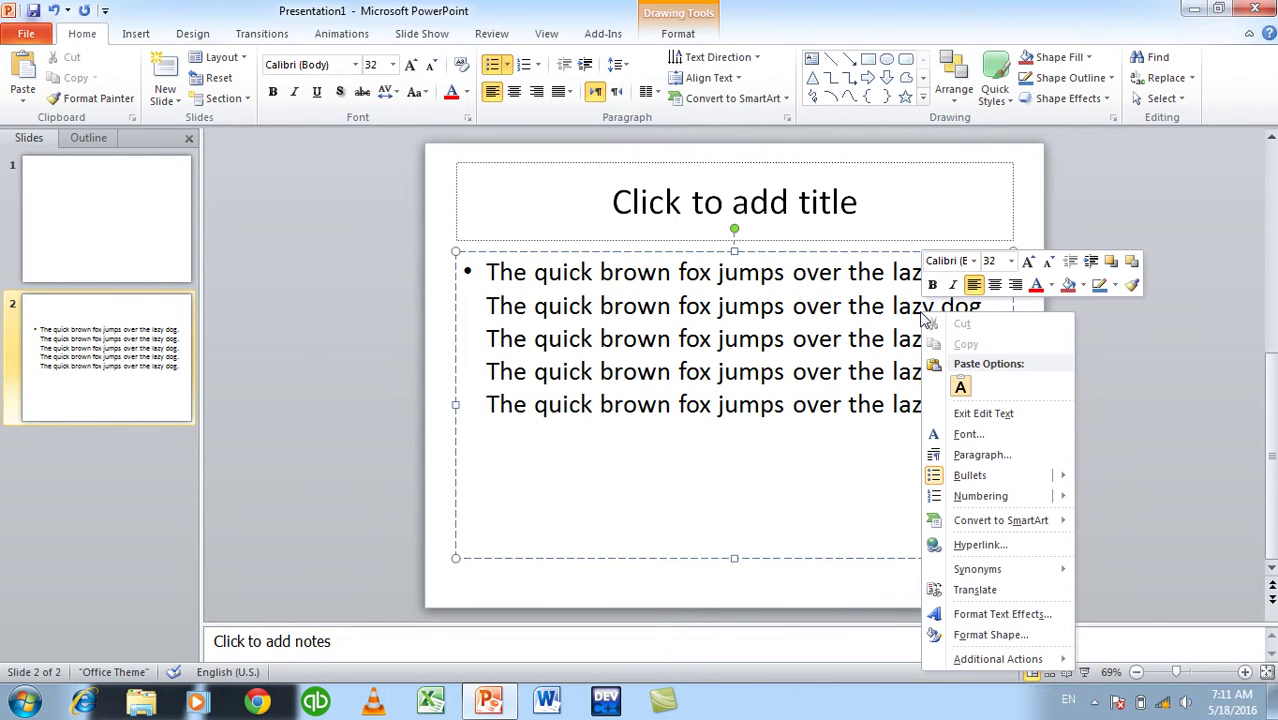
mouse_move(997, 662)
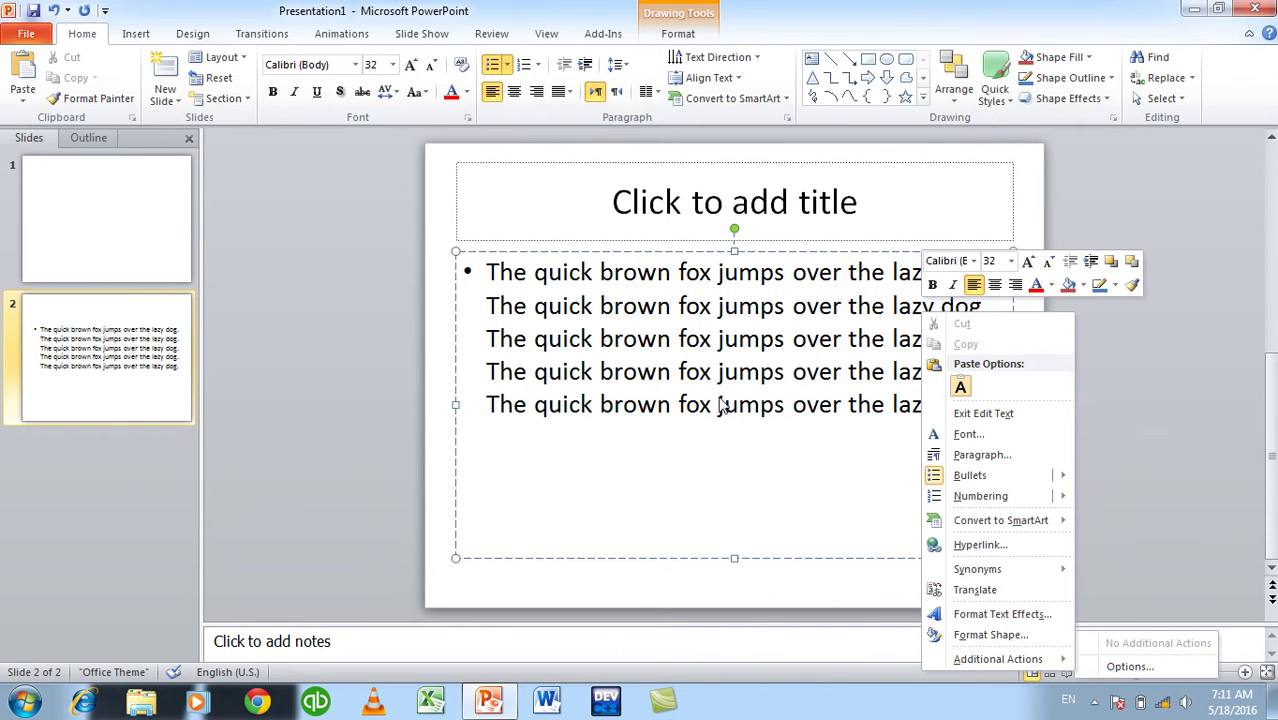
mouse_move(1052, 658)
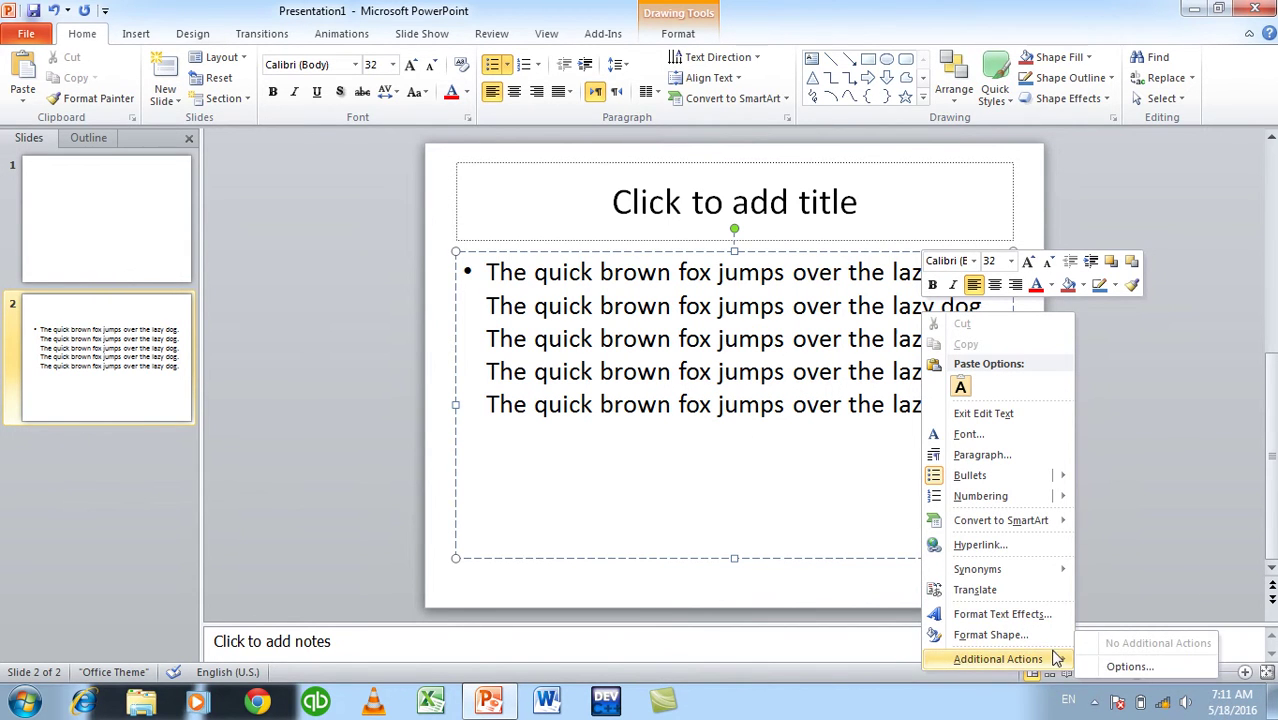
key(Escape)
Step: Turn off additional right-click actions in the AutoCorrect options
click(8, 34)
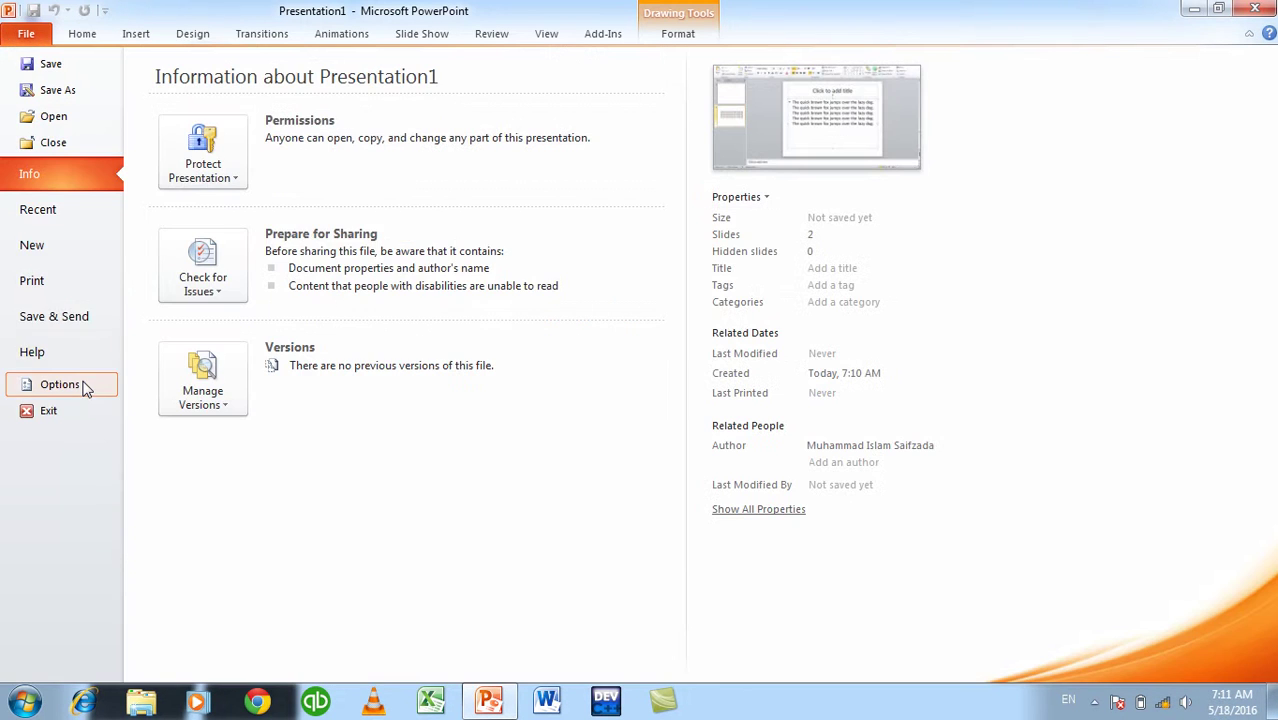
click(62, 382)
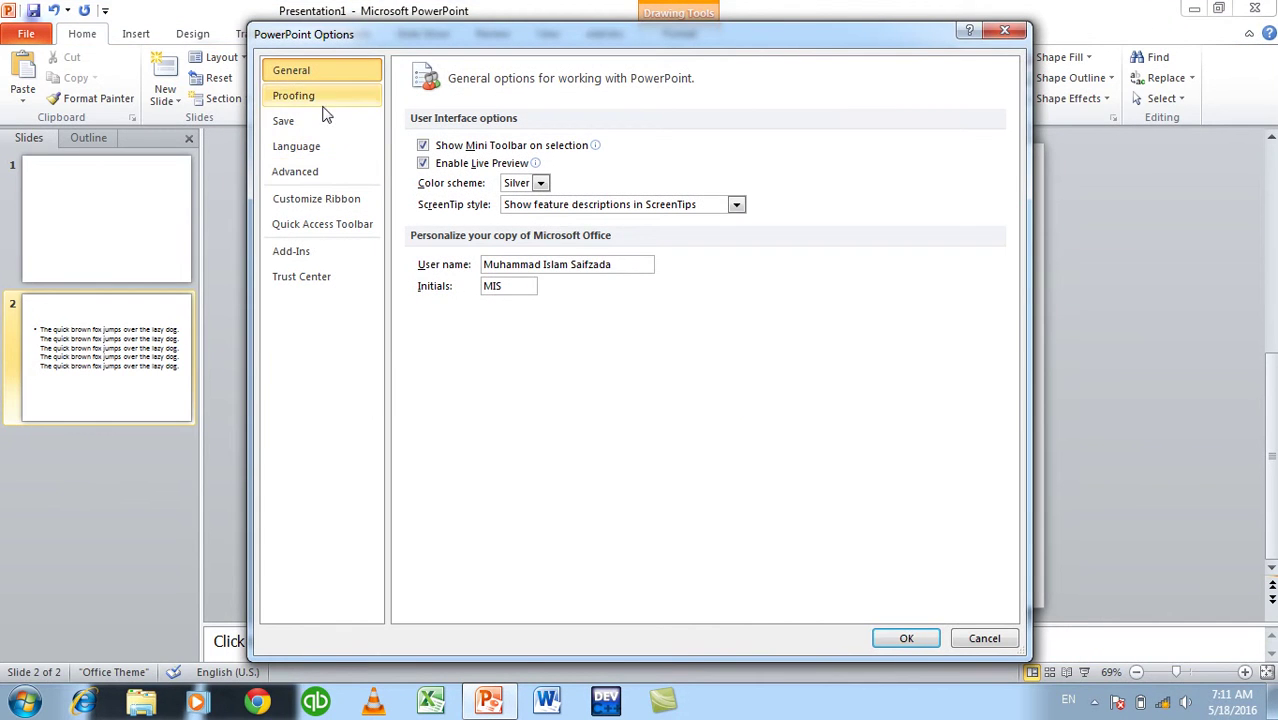
click(320, 97)
click(745, 150)
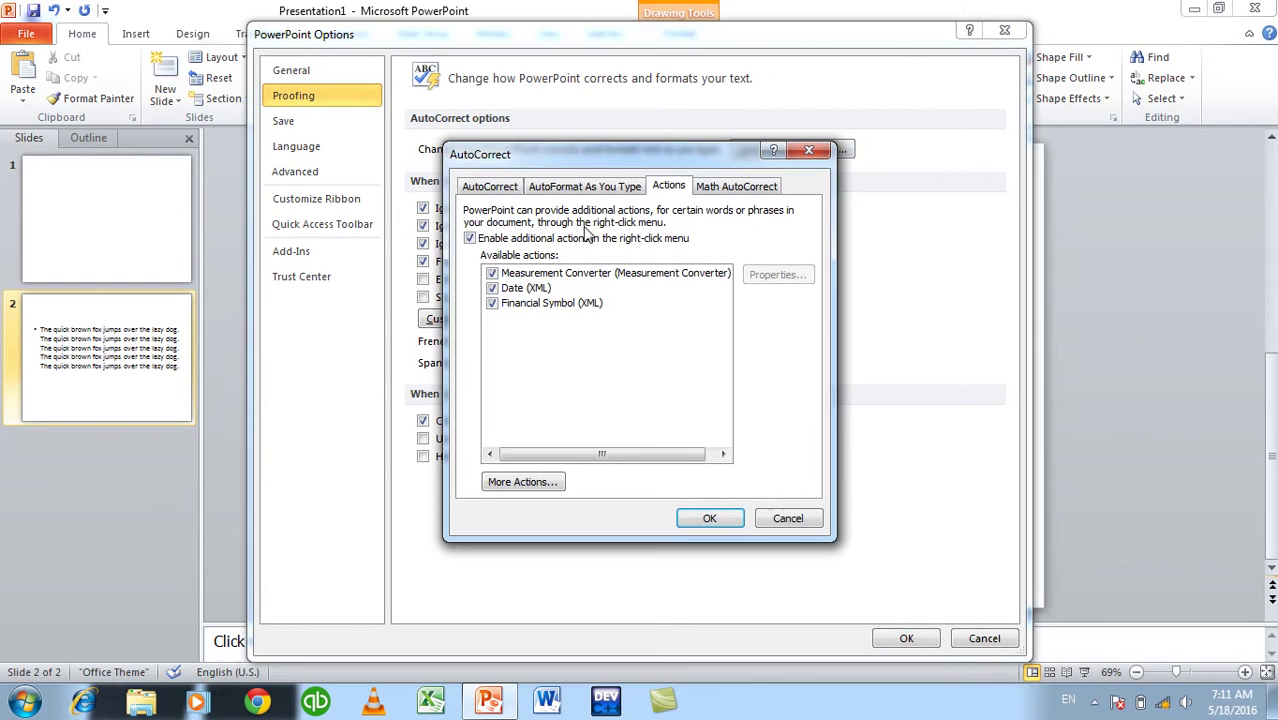
click(524, 240)
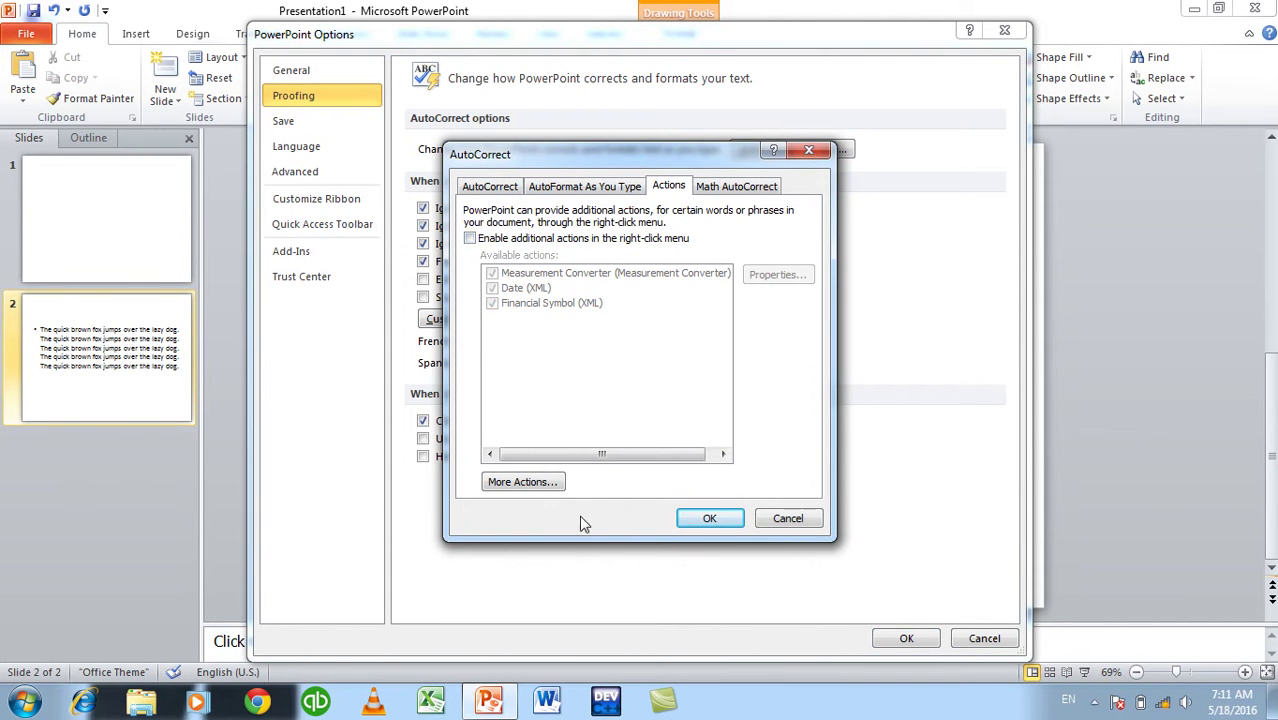
Step: Add a Math AutoCorrect rule replacing == with ==>, then test it on a new bullet
click(740, 188)
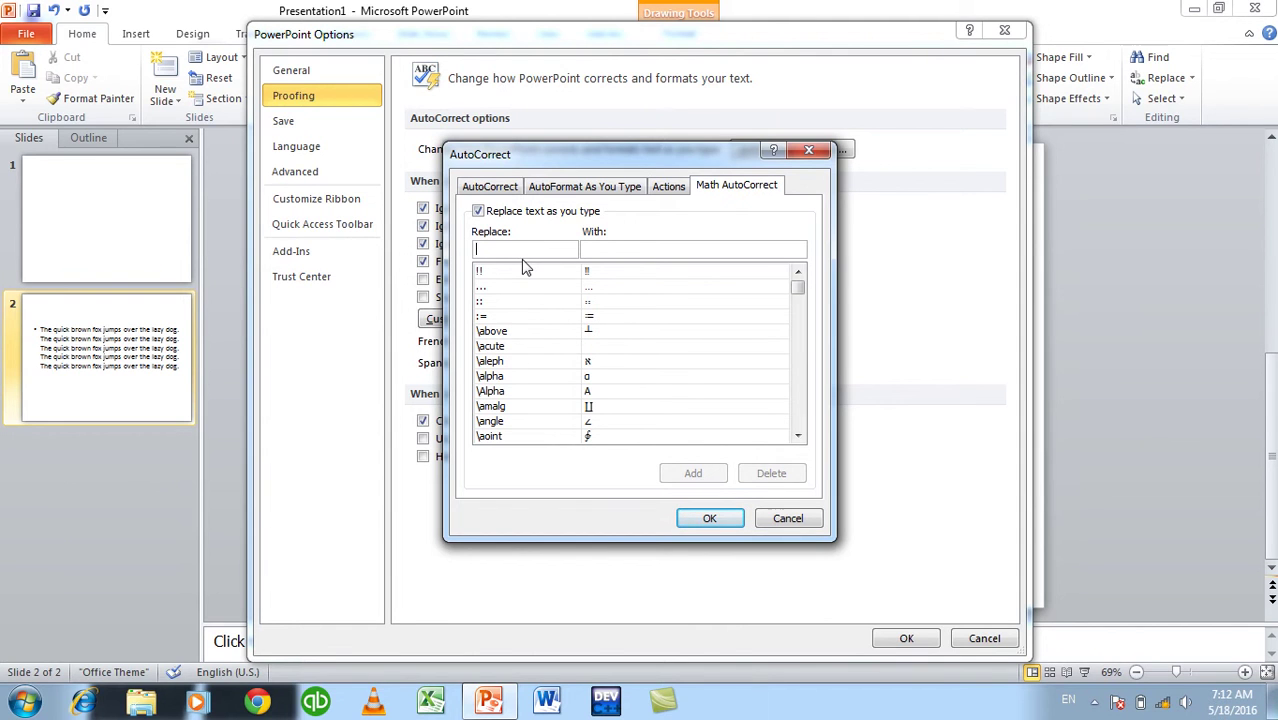
text(==)
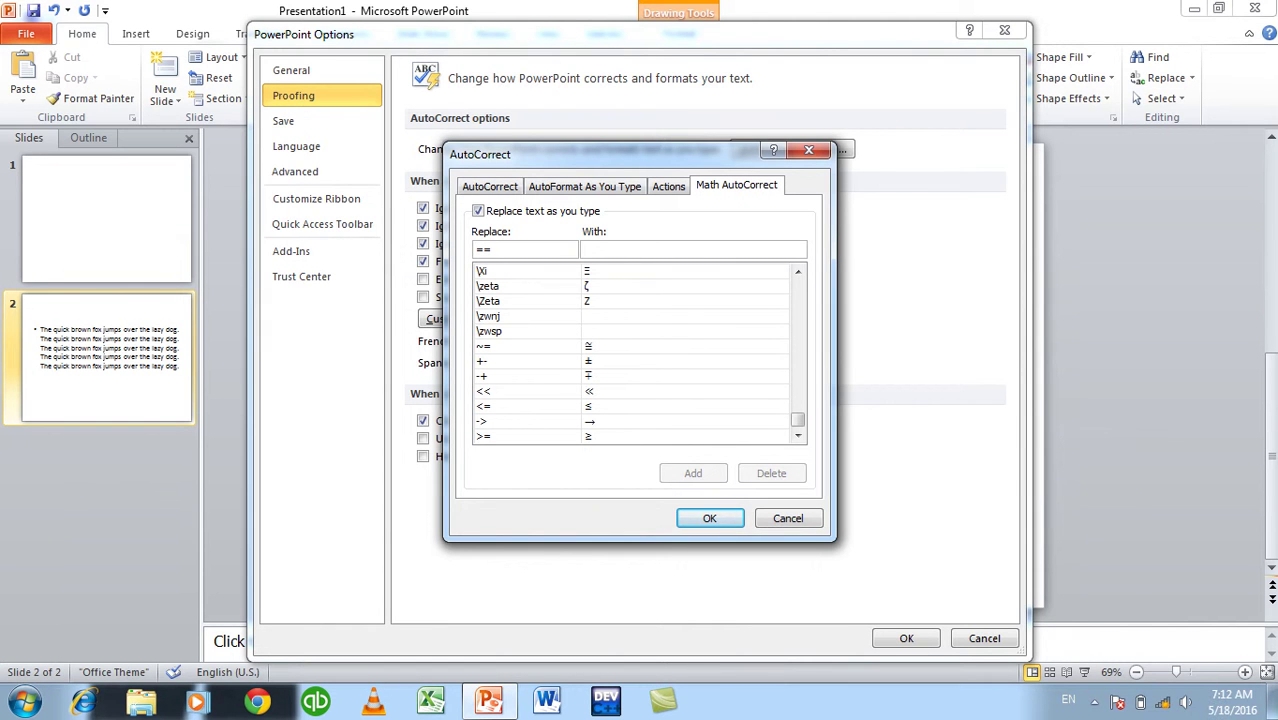
click(690, 249)
text(==>)
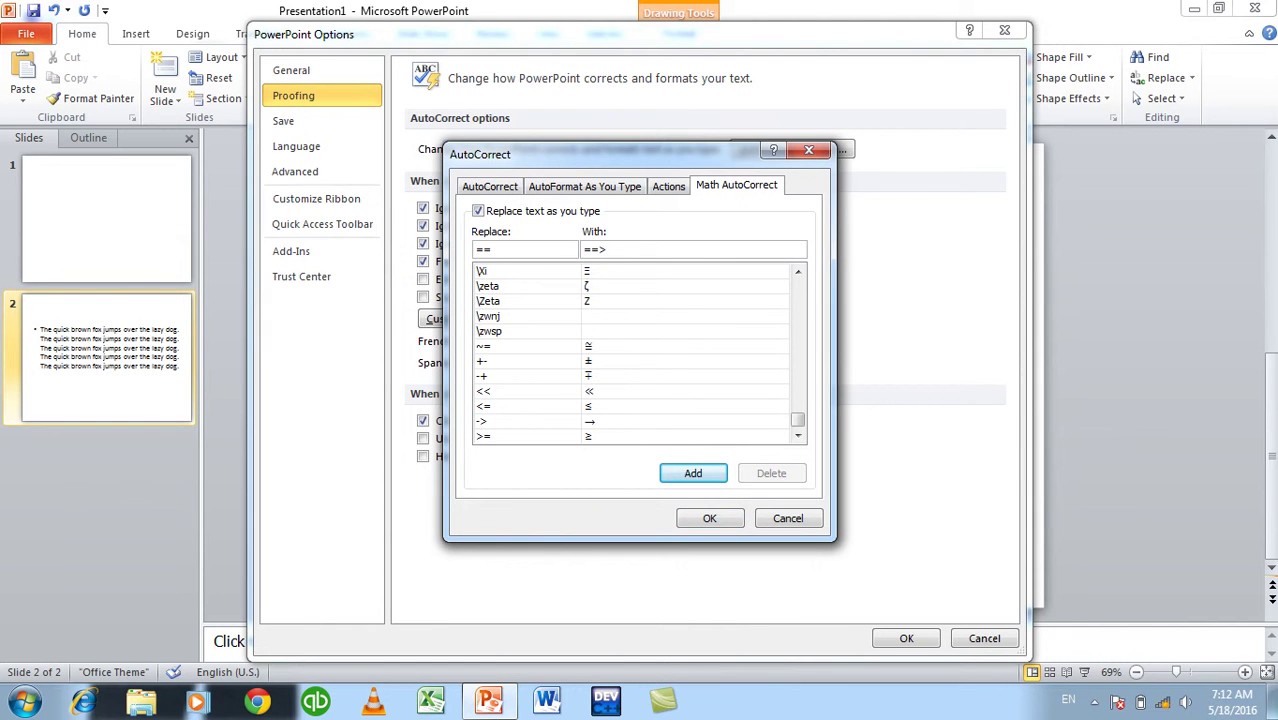
click(693, 473)
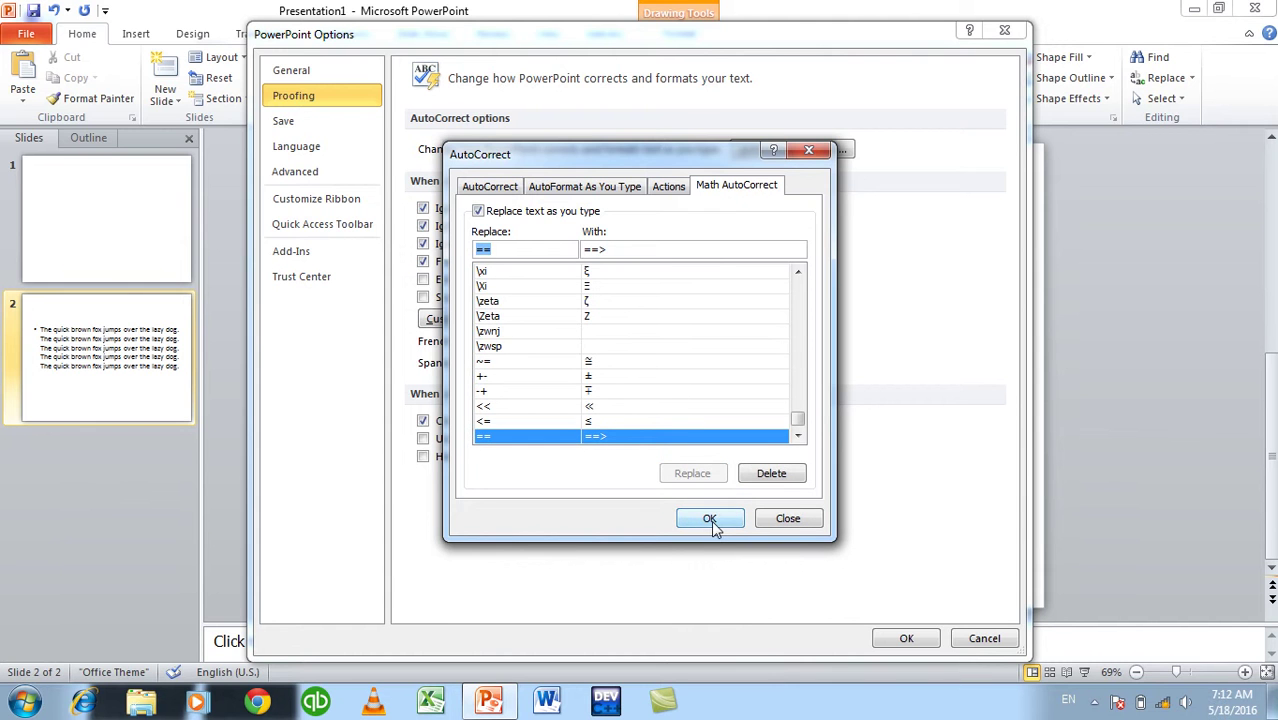
click(712, 520)
click(906, 638)
key(Return)
text(==)
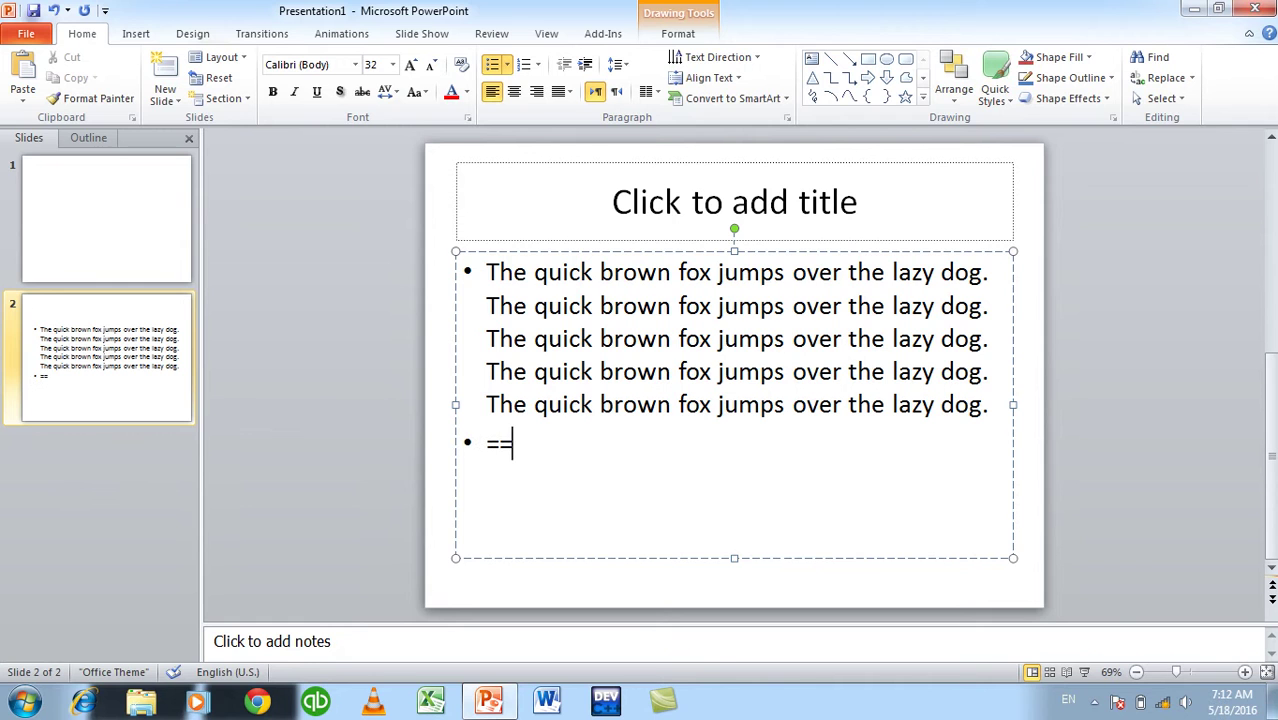
text(>)
Step: Undo the automatic arrow conversions and delete test characters, leaving a single = on the second bullet
key(ctrl+z)
key(BackSpace)
key(BackSpace)
key(BackSpace)
text(:=)
key(BackSpace)
key(BackSpace)
key(Return)
key(BackSpace)
key(BackSpace)
key(Return)
text(==>)
key(ctrl+z)
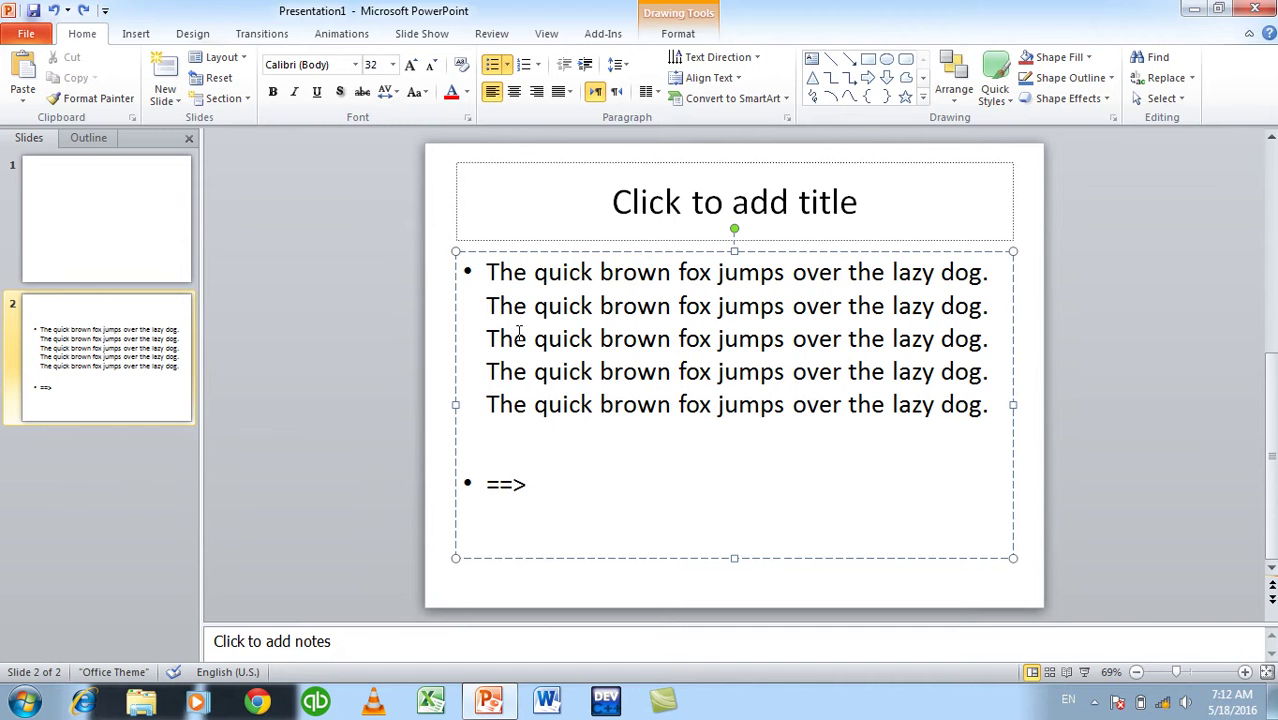
key(BackSpace)
key(BackSpace)
key(BackSpace)
click(26, 33)
click(92, 375)
click(298, 99)
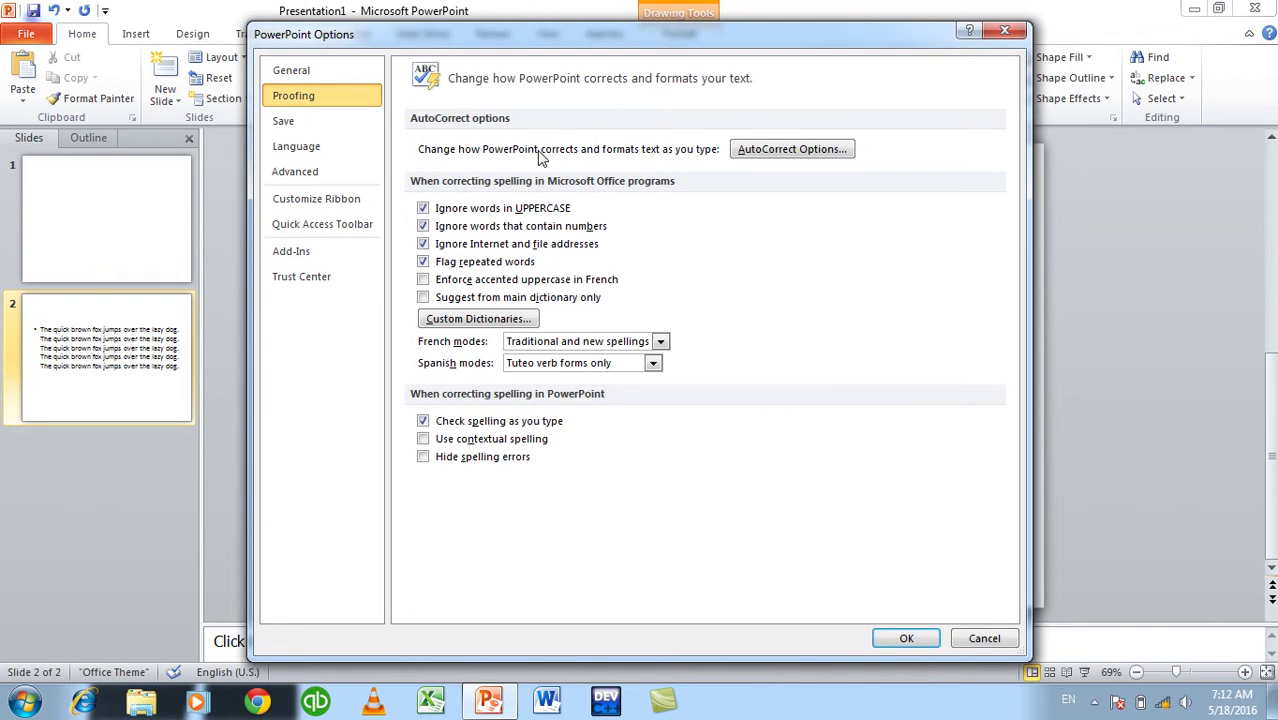
click(763, 149)
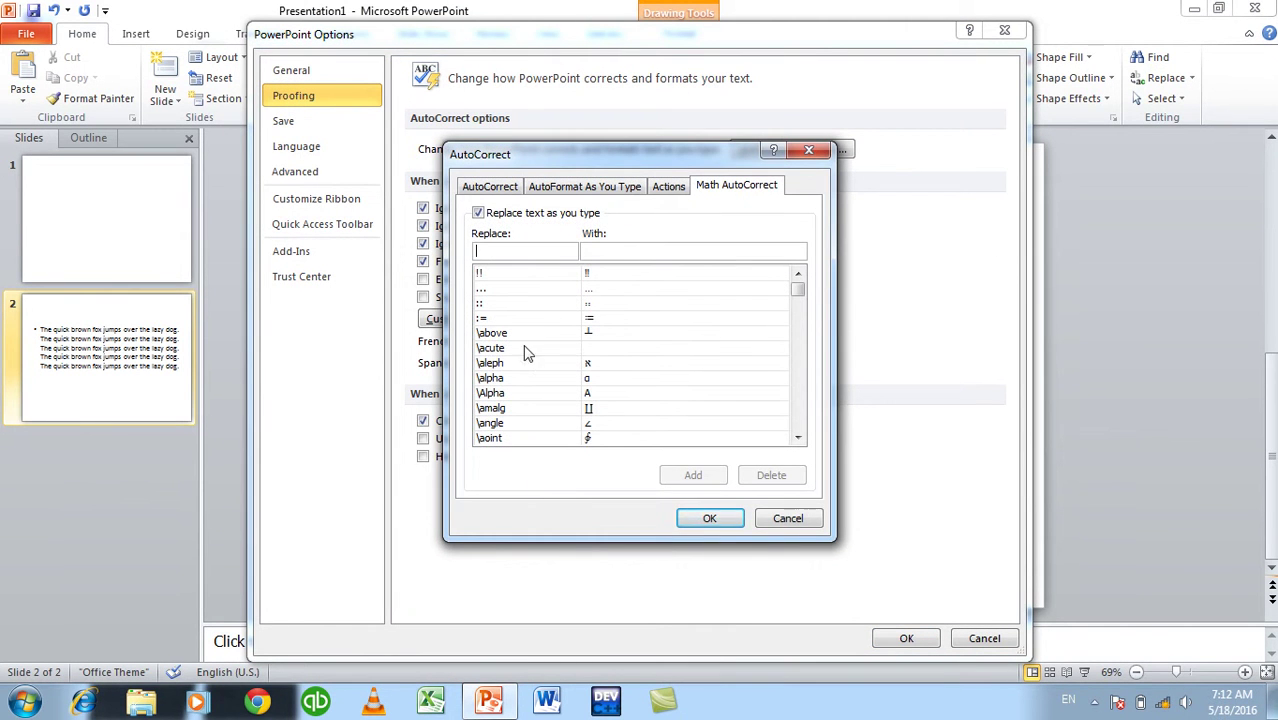
click(522, 399)
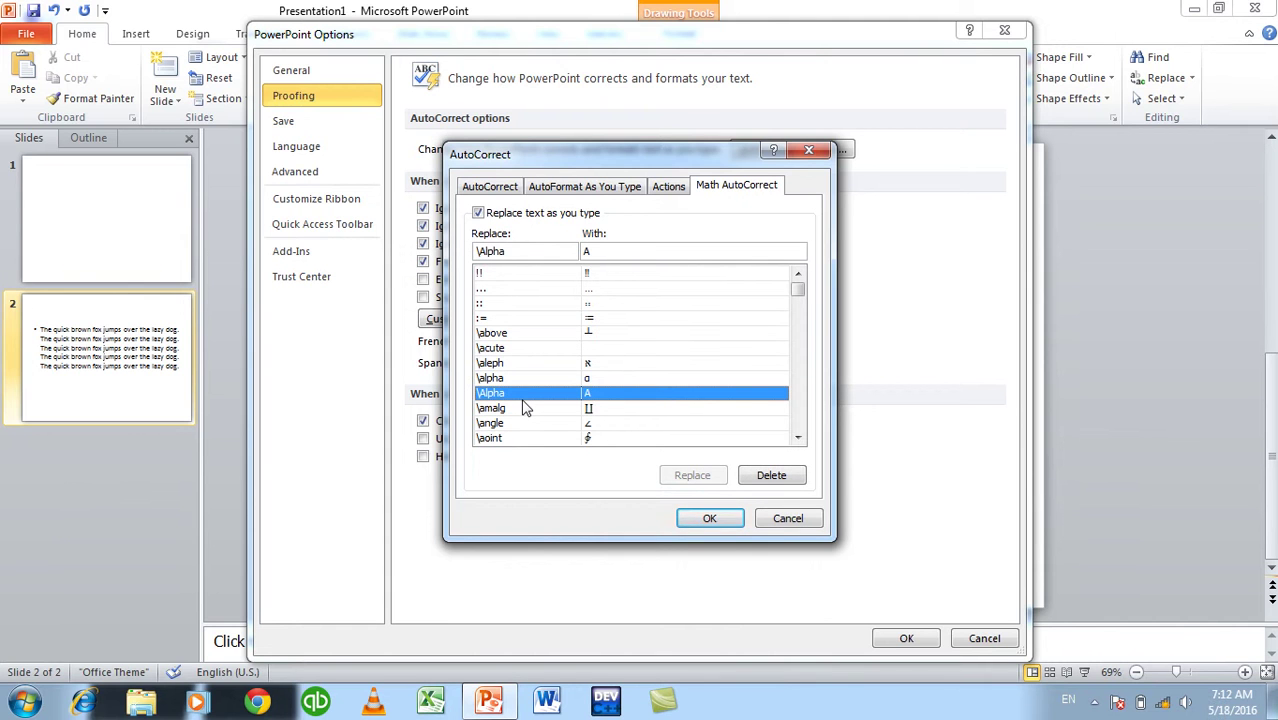
double_click(498, 250)
drag(522, 251, 447, 255)
key(Escape)
key(Escape)
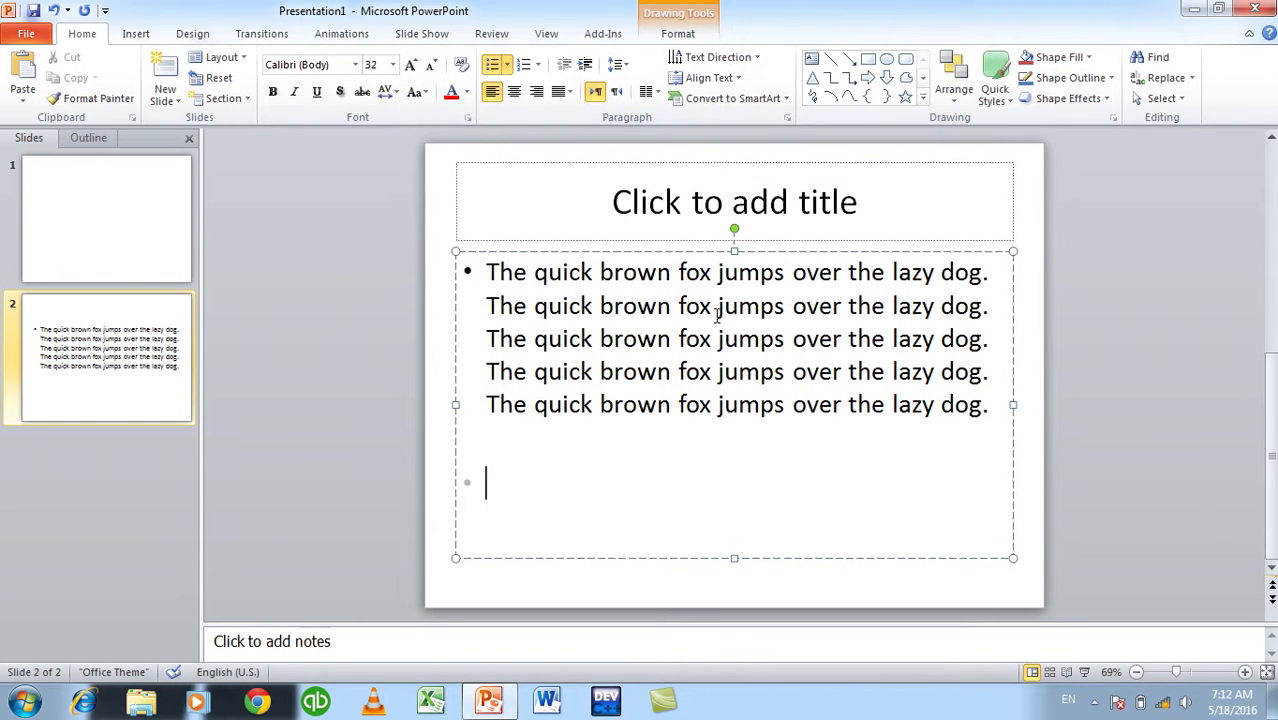
Step: Delete the empty bullet and insert a new blank equation from the Insert ribbon
key(BackSpace)
key(BackSpace)
key(BackSpace)
click(140, 36)
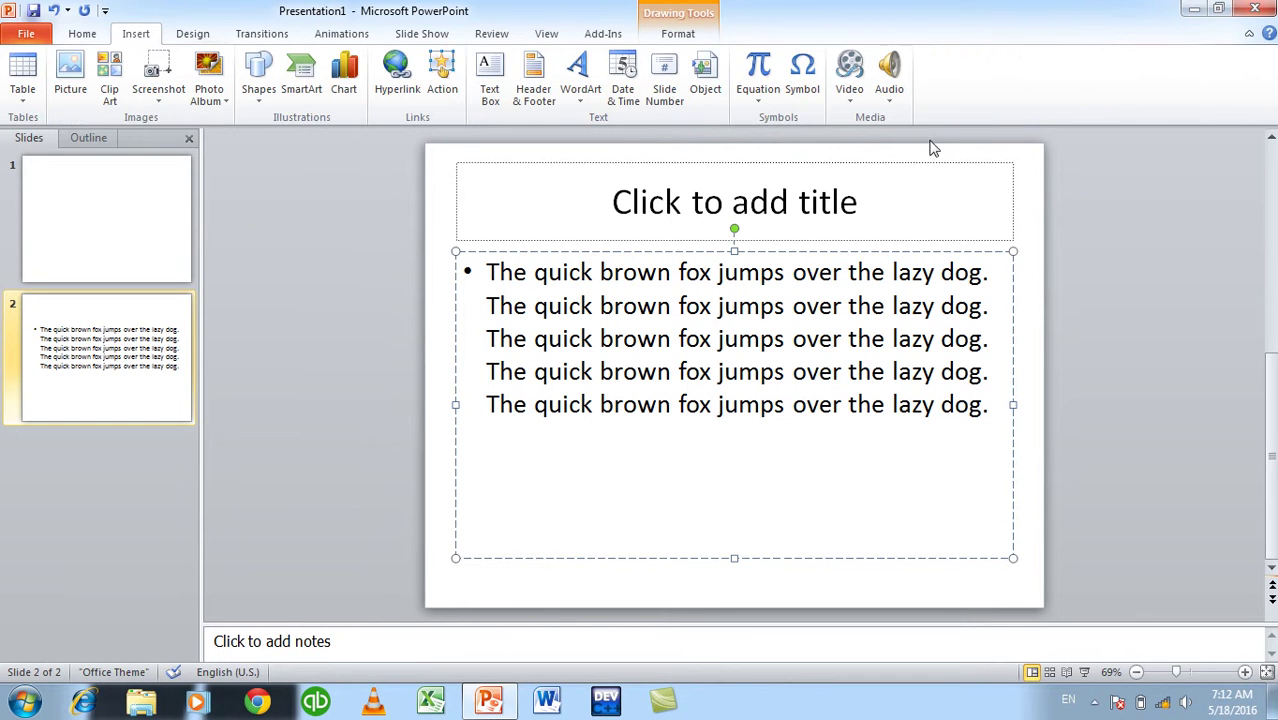
click(82, 36)
click(127, 36)
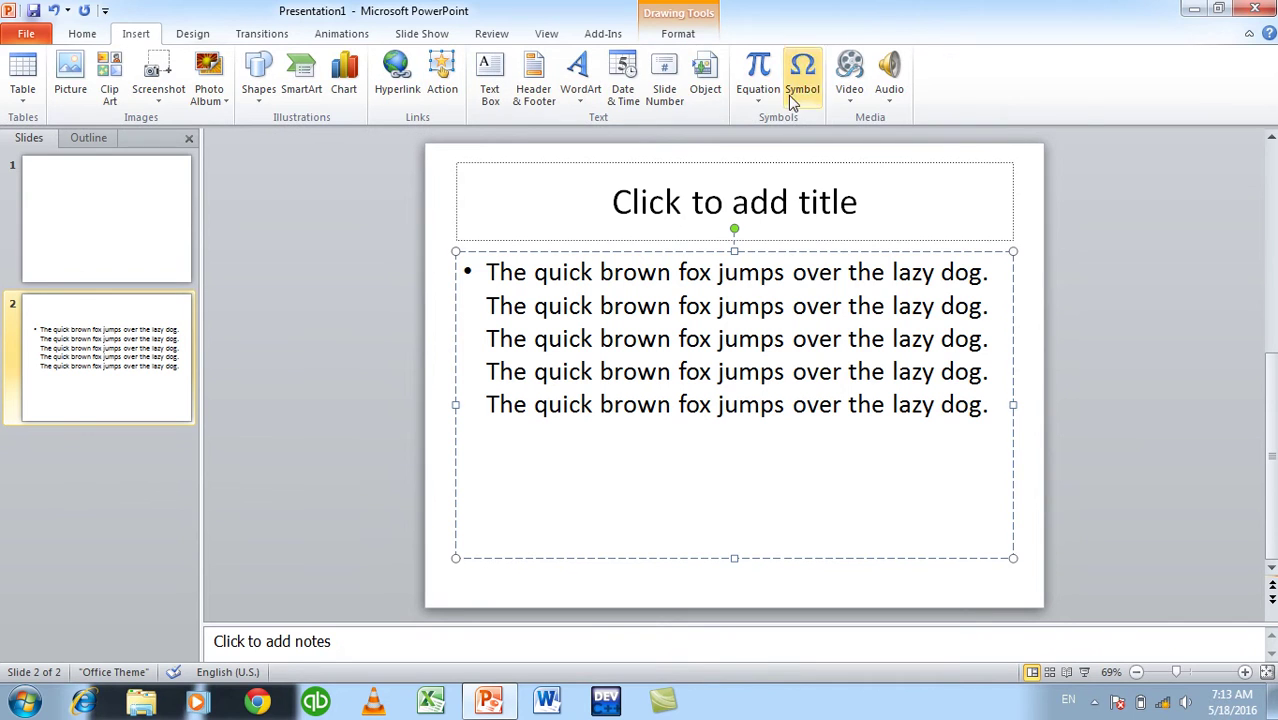
click(748, 96)
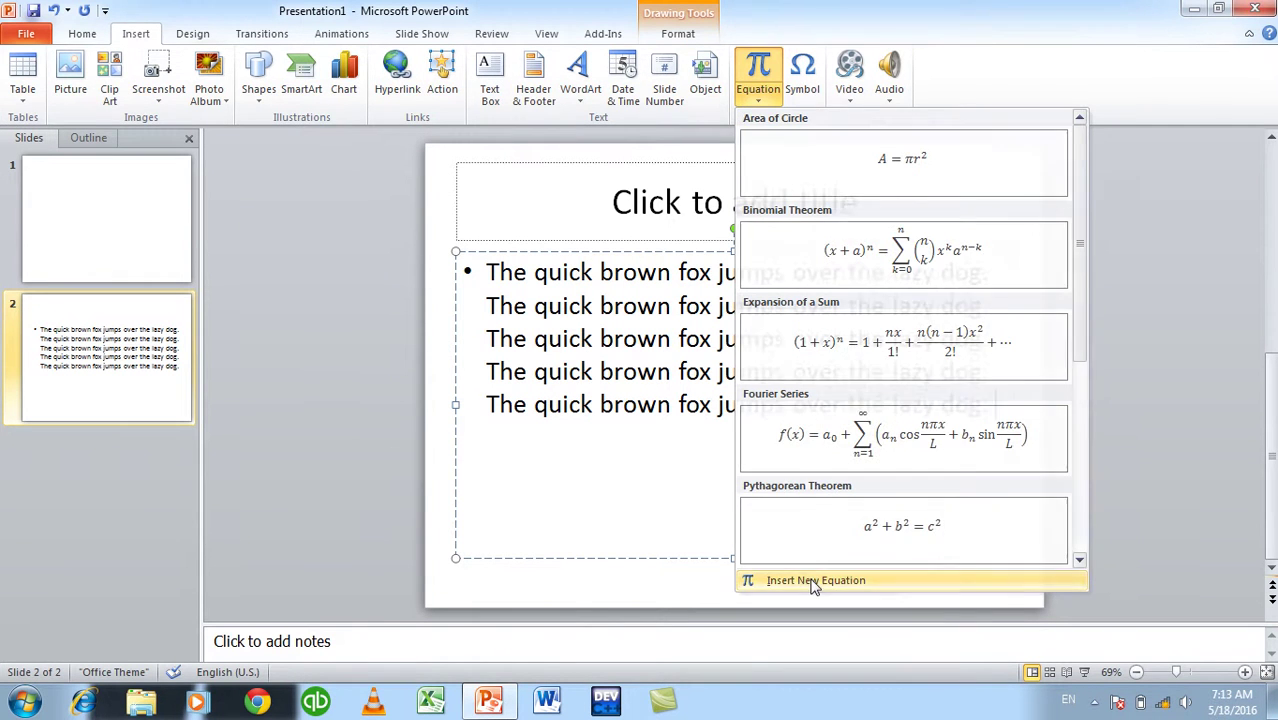
click(815, 582)
click(662, 462)
click(714, 436)
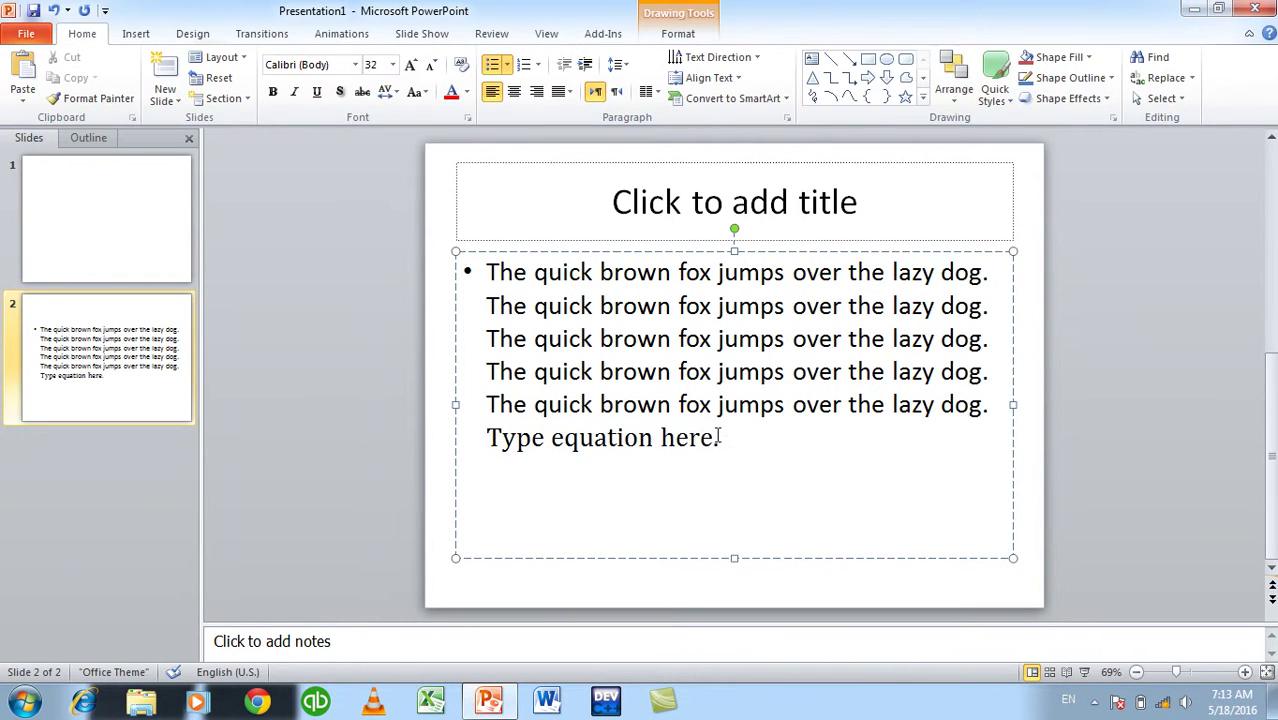
click(719, 448)
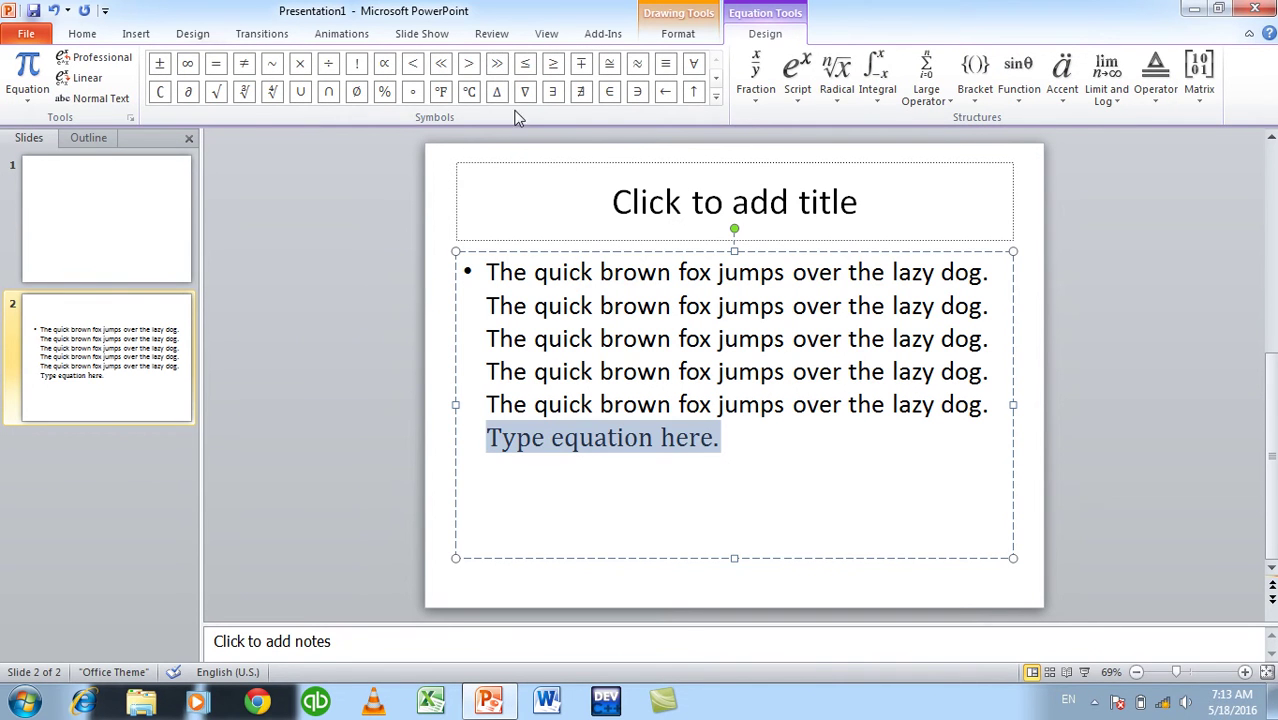
Step: Enter ≫ and \alpha converted to α in the equation, then delete the whole equation
click(497, 63)
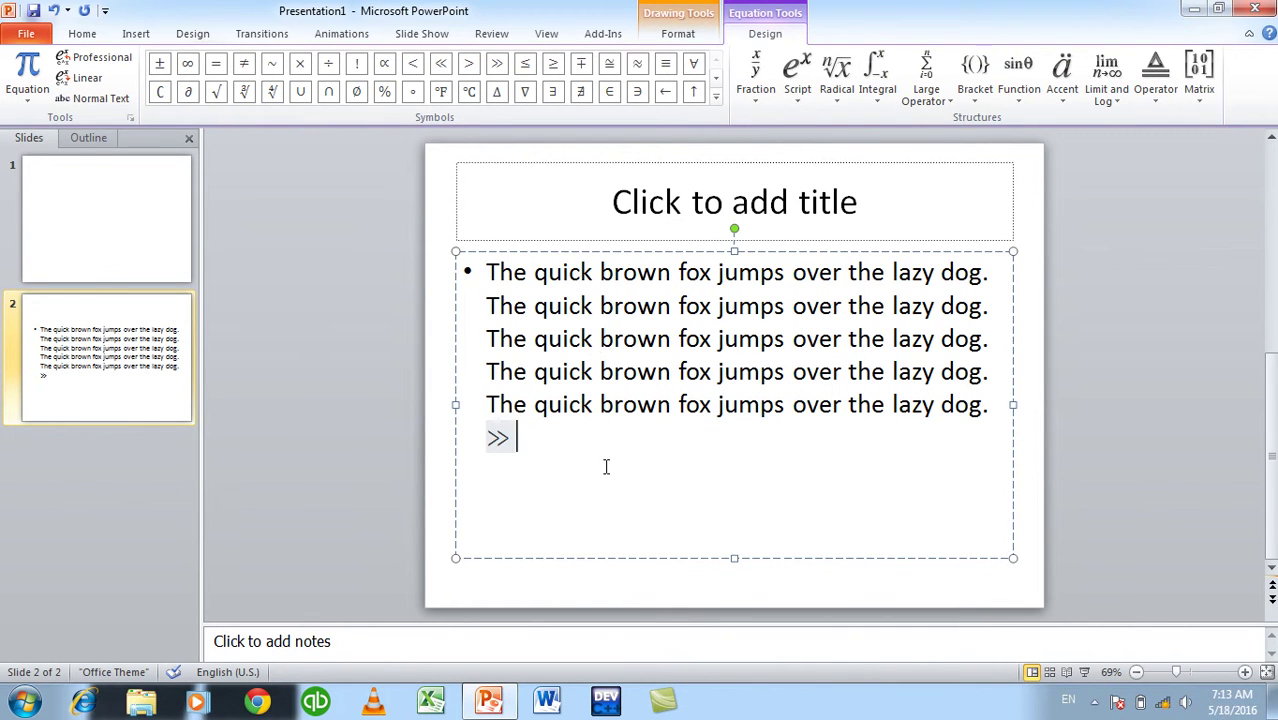
text(\Alpha)
key(Right)
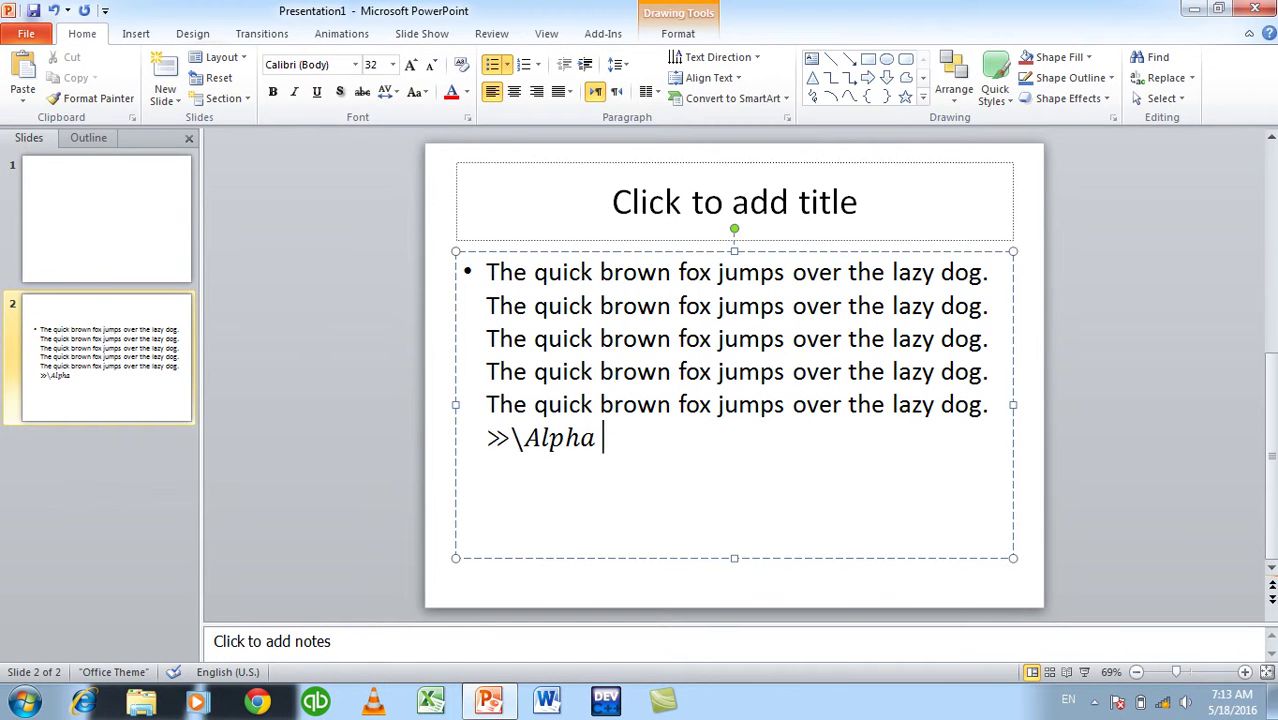
key(BackSpace)
key(BackSpace)
key(BackSpace)
key(BackSpace)
key(BackSpace)
key(BackSpace)
key(BackSpace)
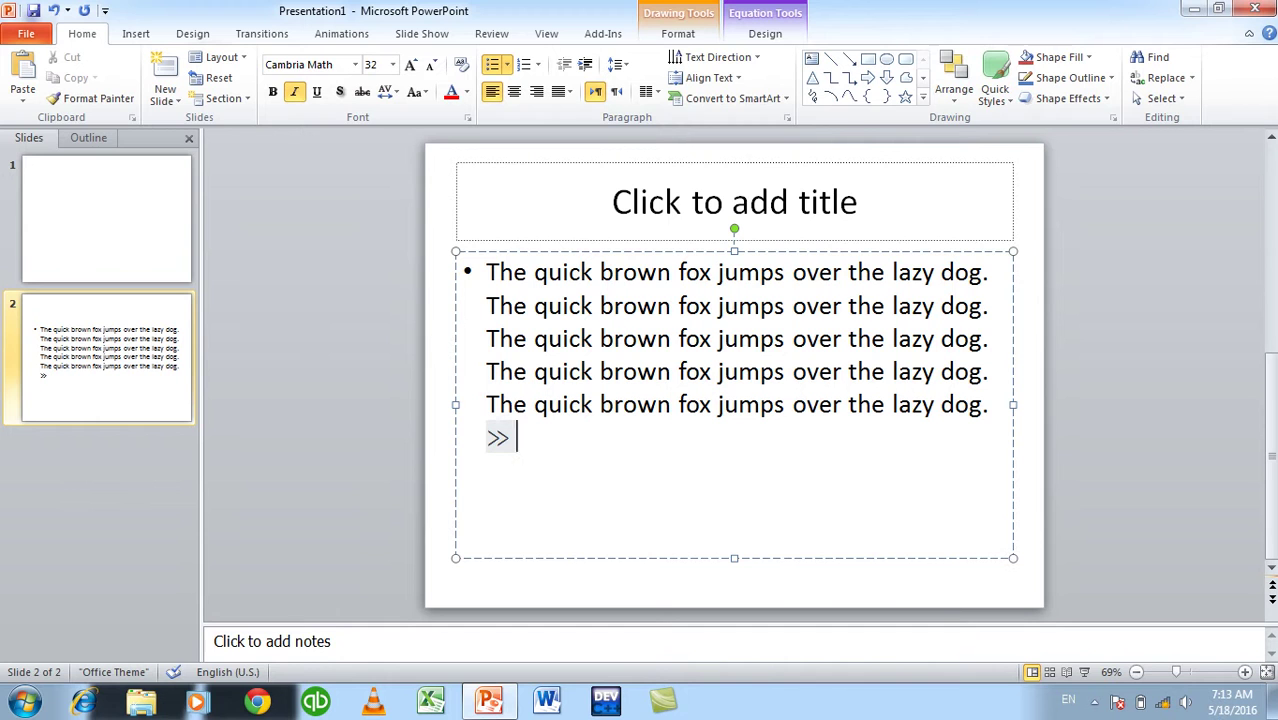
text(\alpha)
key(space)
key(BackSpace)
key(BackSpace)
key(BackSpace)
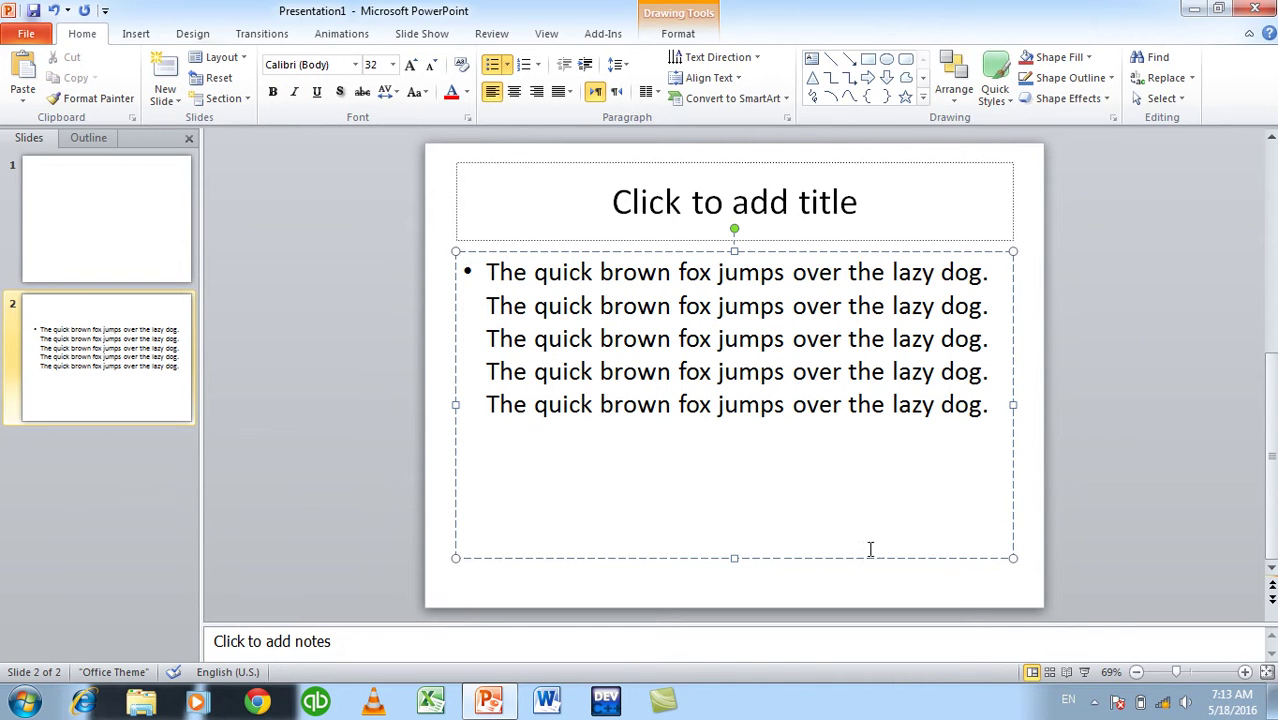
Step: Reopen Options, glance at the Math AutoCorrect list, then show the Save category
click(136, 30)
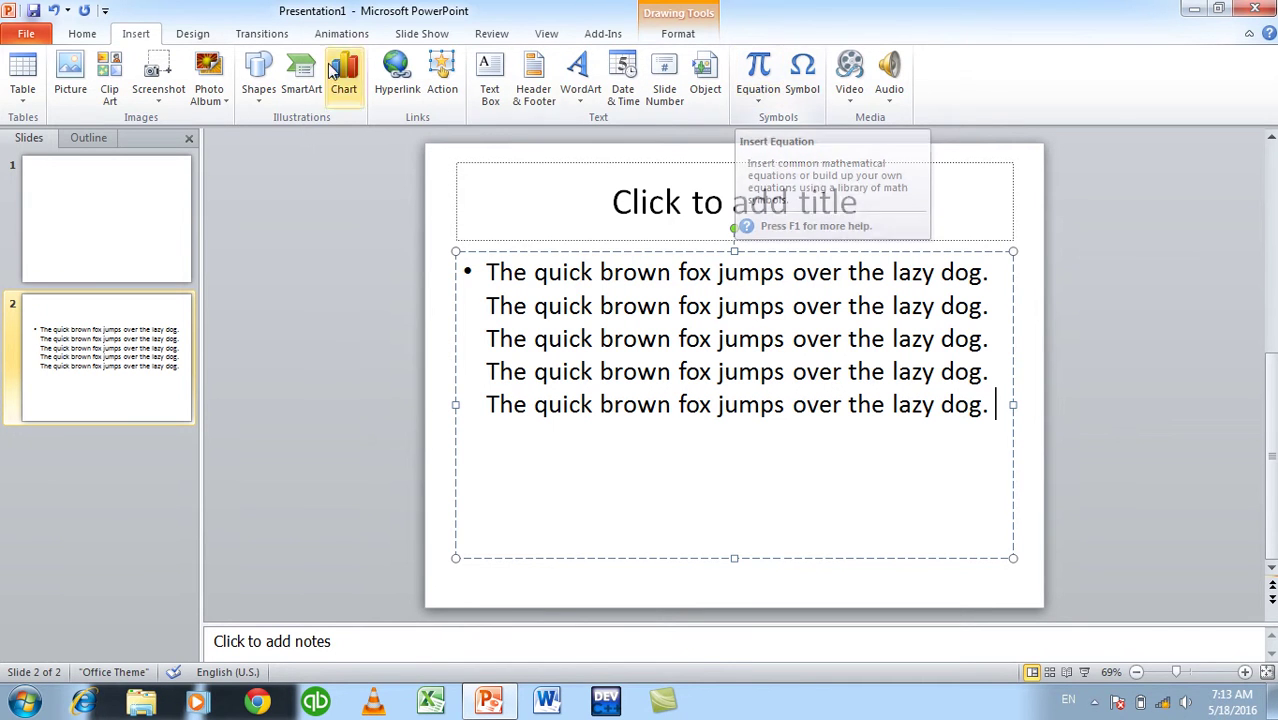
click(263, 192)
click(25, 36)
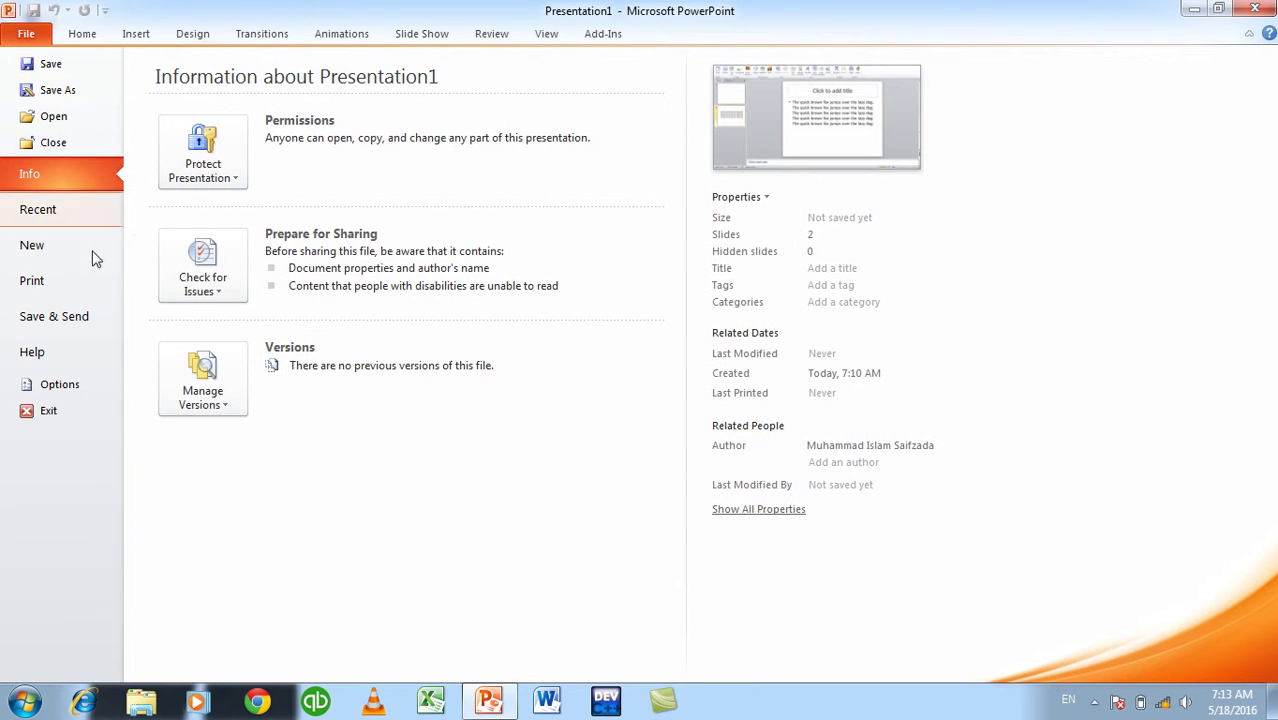
click(44, 386)
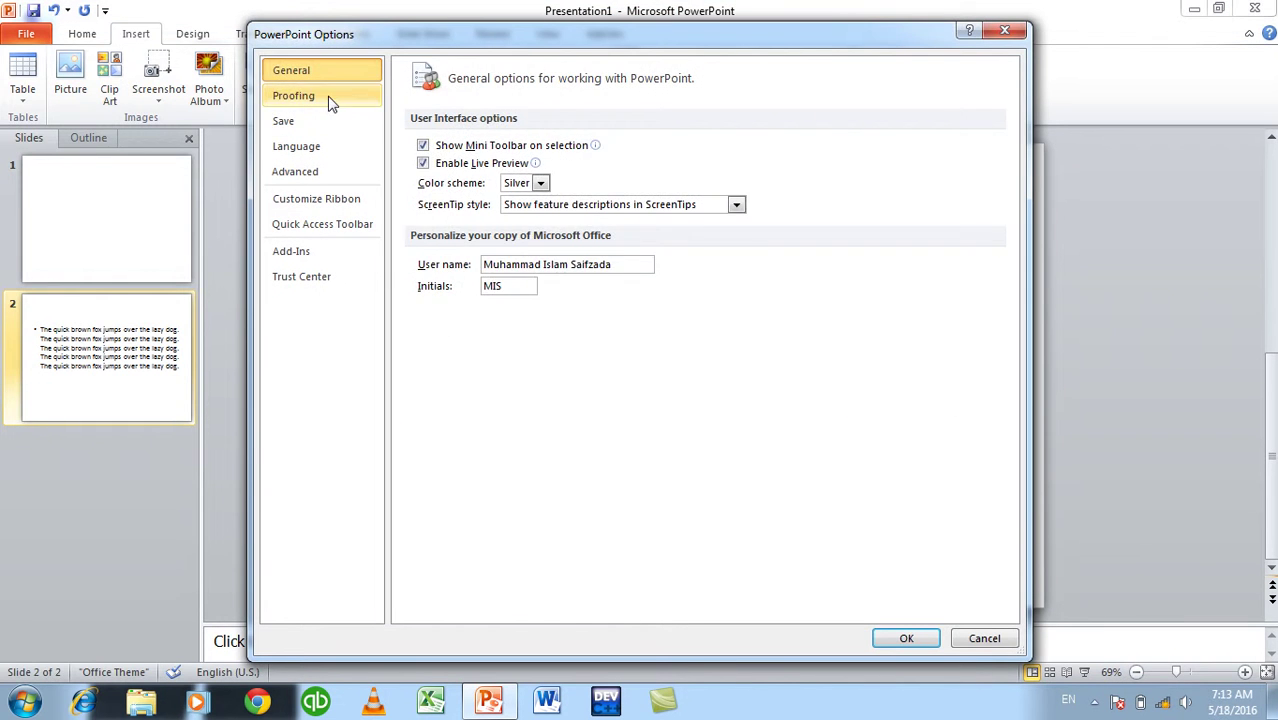
click(330, 96)
click(756, 152)
click(738, 187)
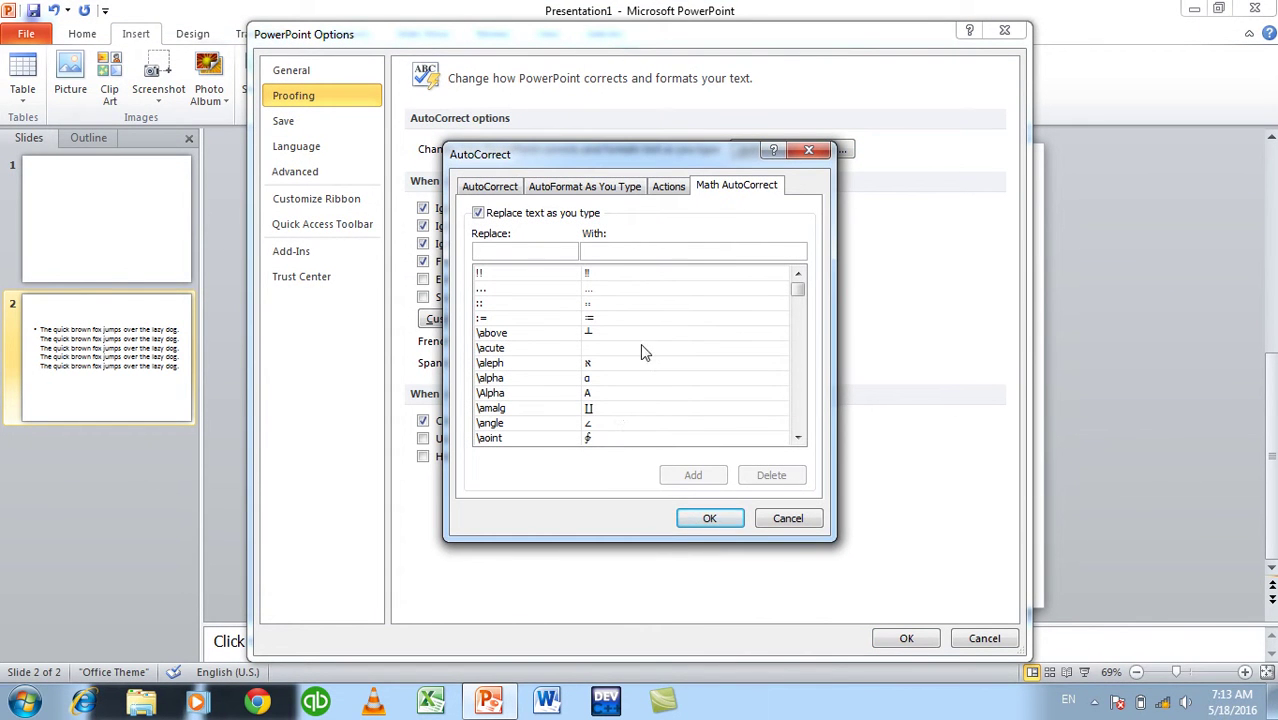
key(Escape)
click(300, 120)
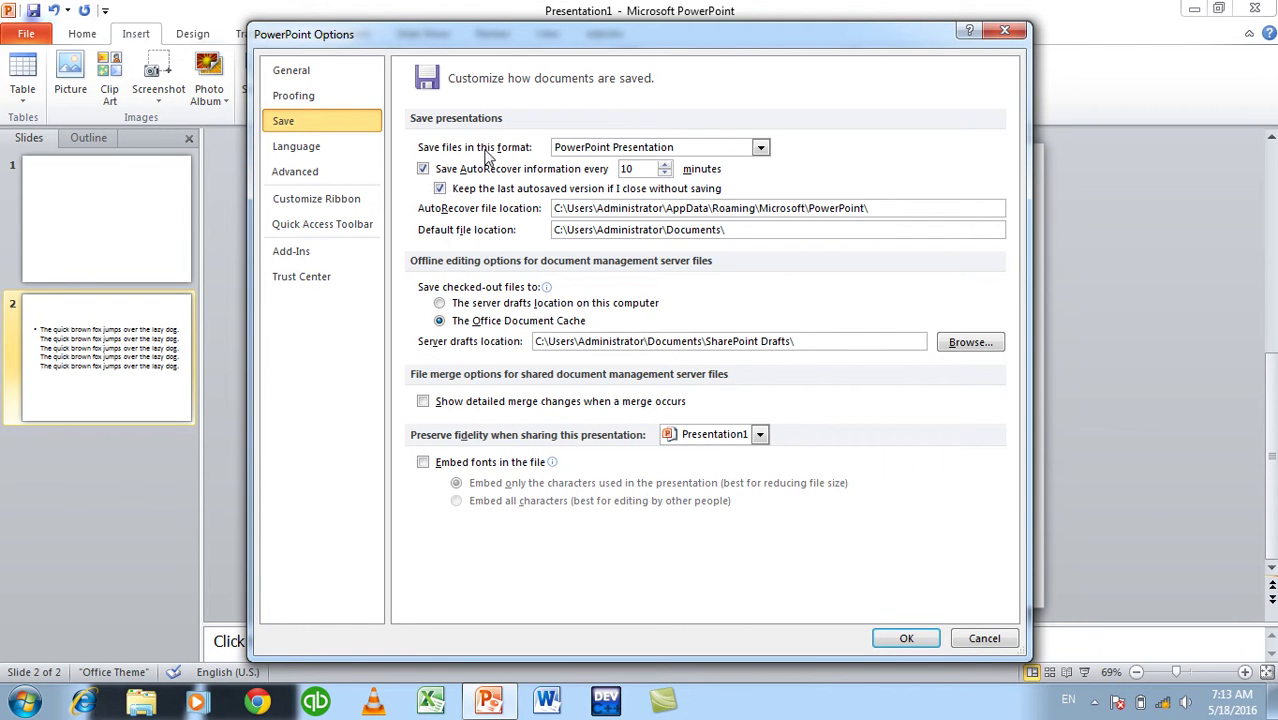
Step: Reselect PowerPoint Presentation in the default save-format list and confirm with OK
click(690, 150)
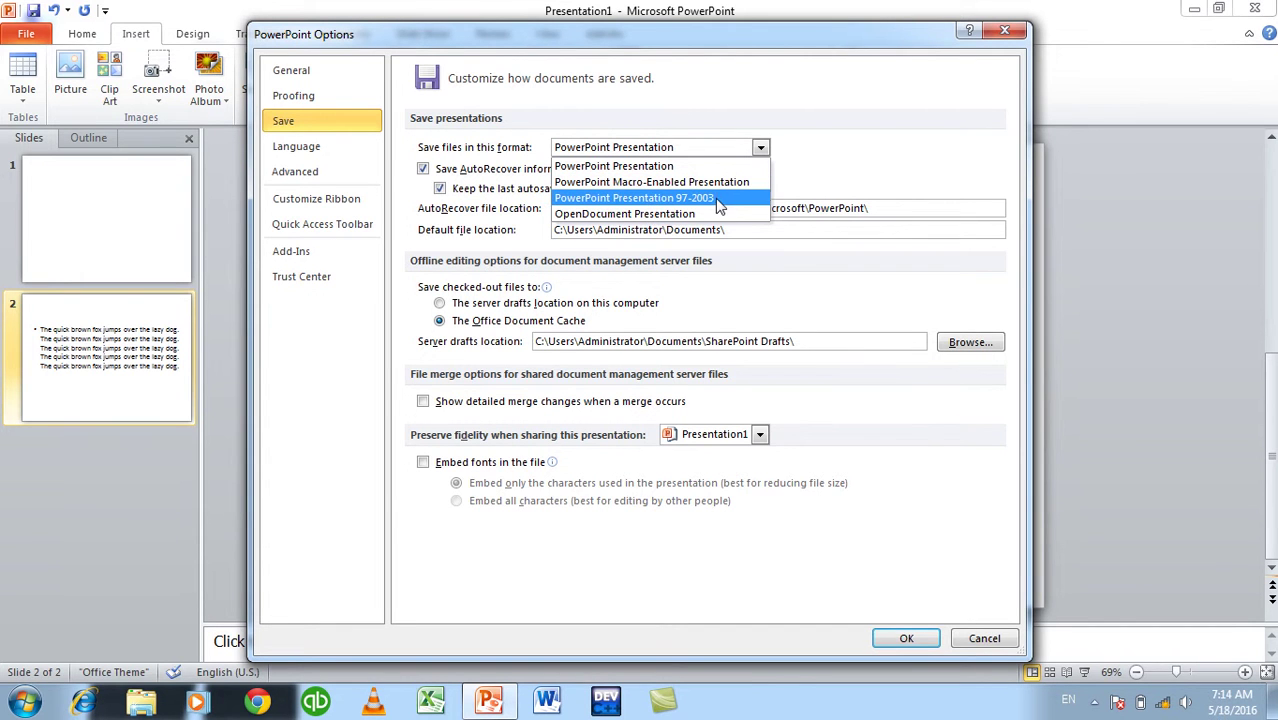
click(660, 167)
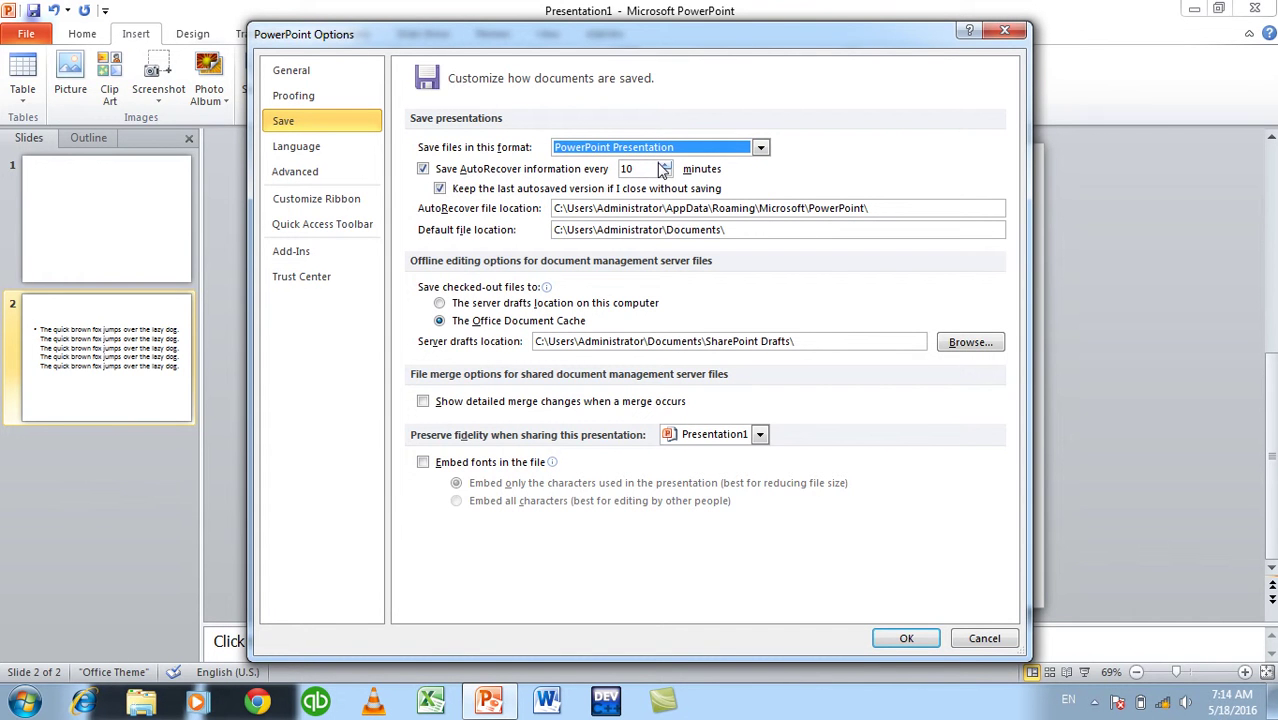
click(905, 638)
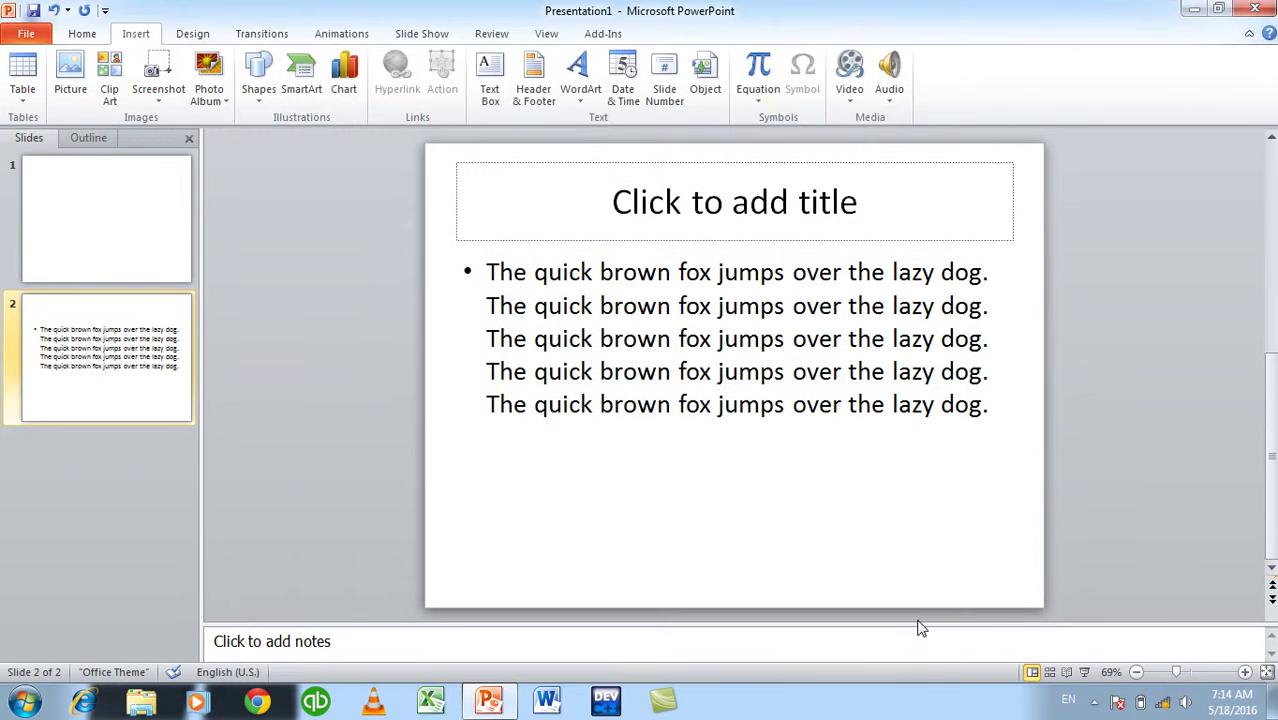
Step: Set PowerPoint Macro-Enabled Presentation as the default save format and verify it in Save As
key(ctrl+s)
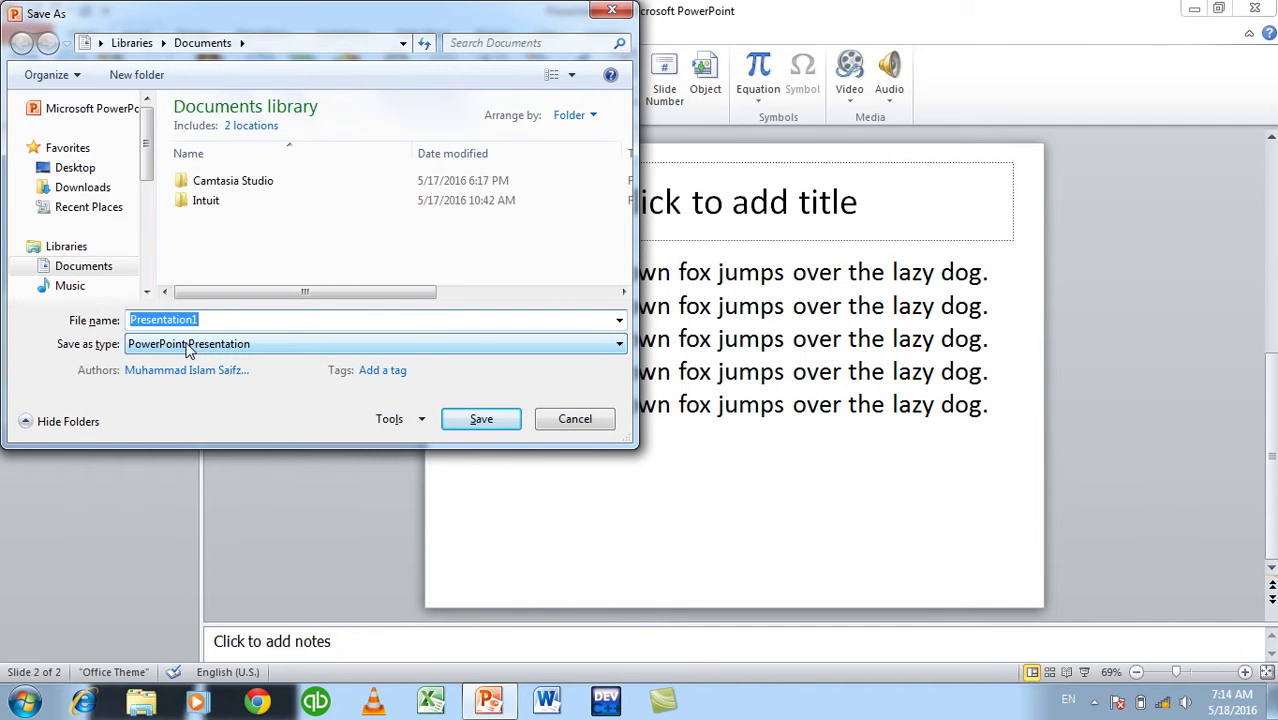
key(Escape)
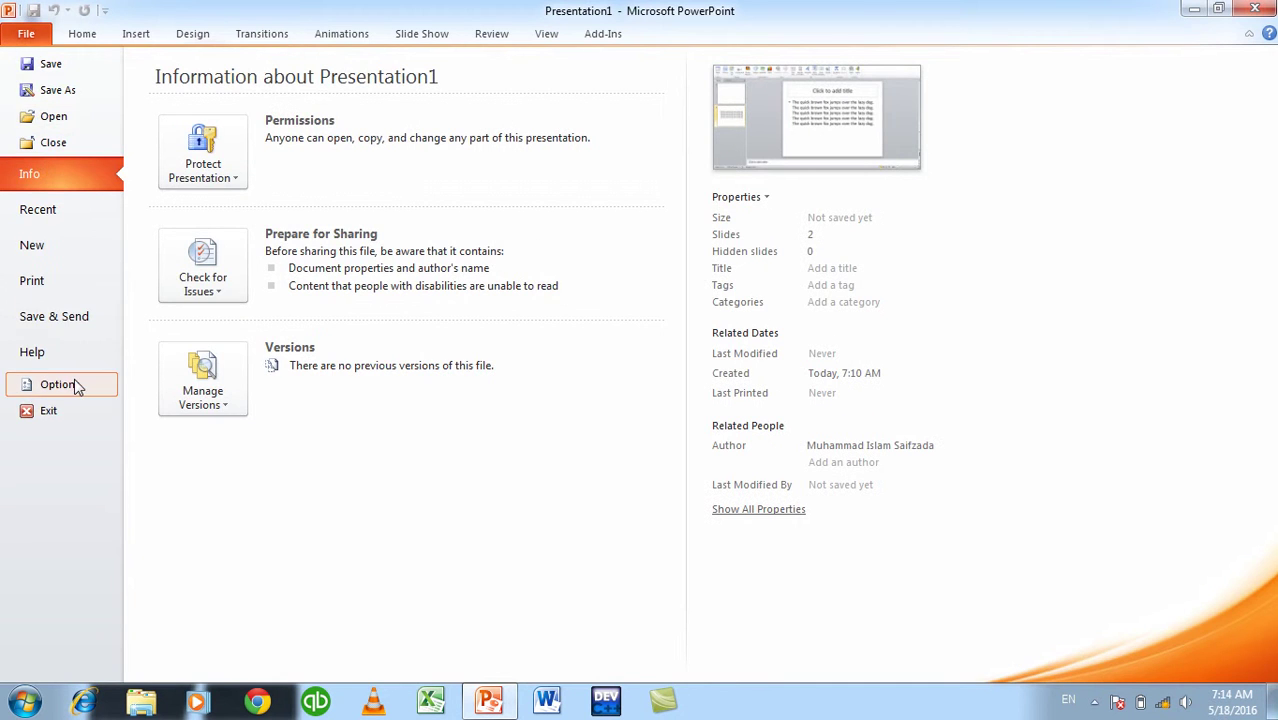
click(78, 387)
click(295, 95)
click(300, 120)
click(760, 147)
click(688, 424)
click(906, 638)
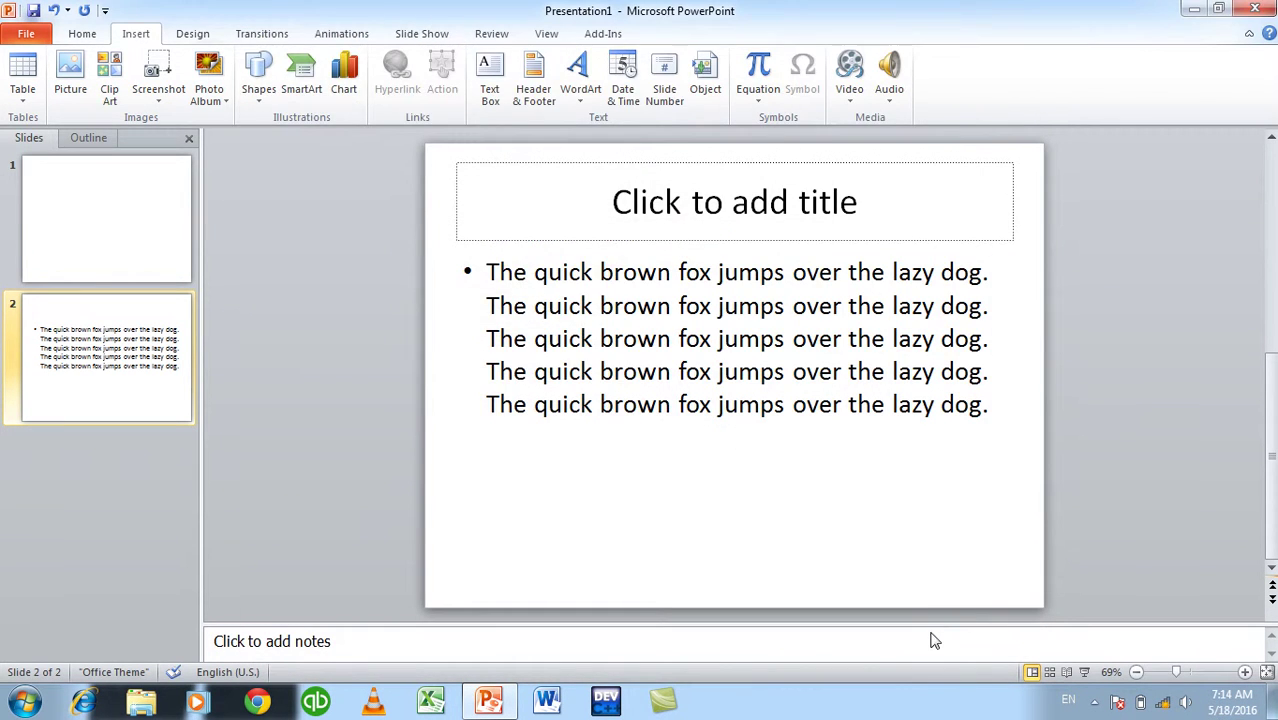
key(ctrl+s)
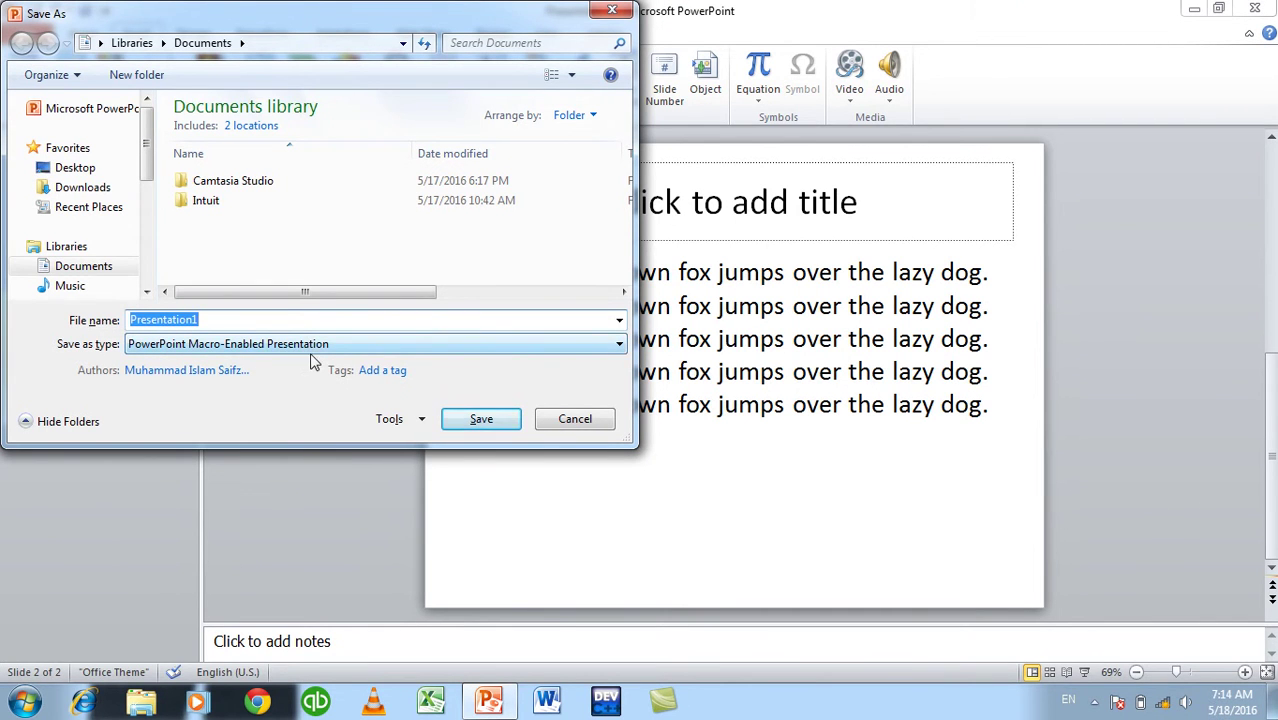
key(Escape)
Step: Switch the default save format back to PowerPoint Presentation in the Save options
click(27, 34)
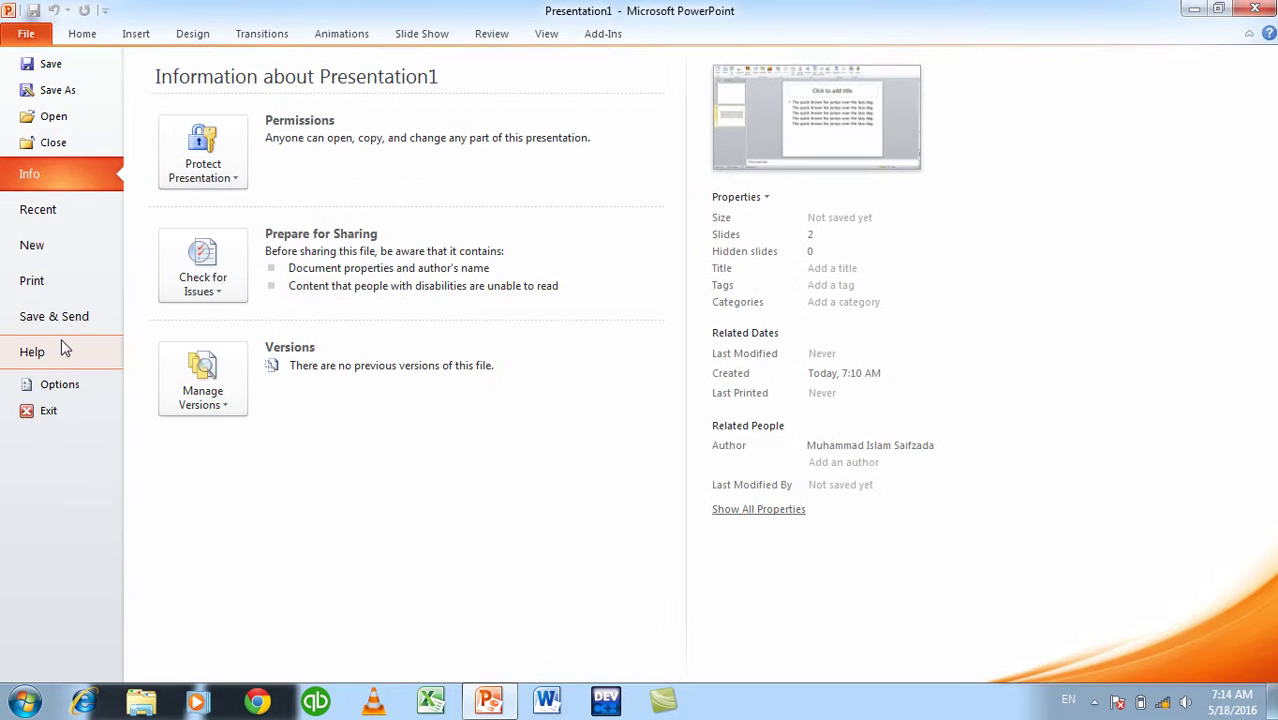
click(40, 384)
click(295, 96)
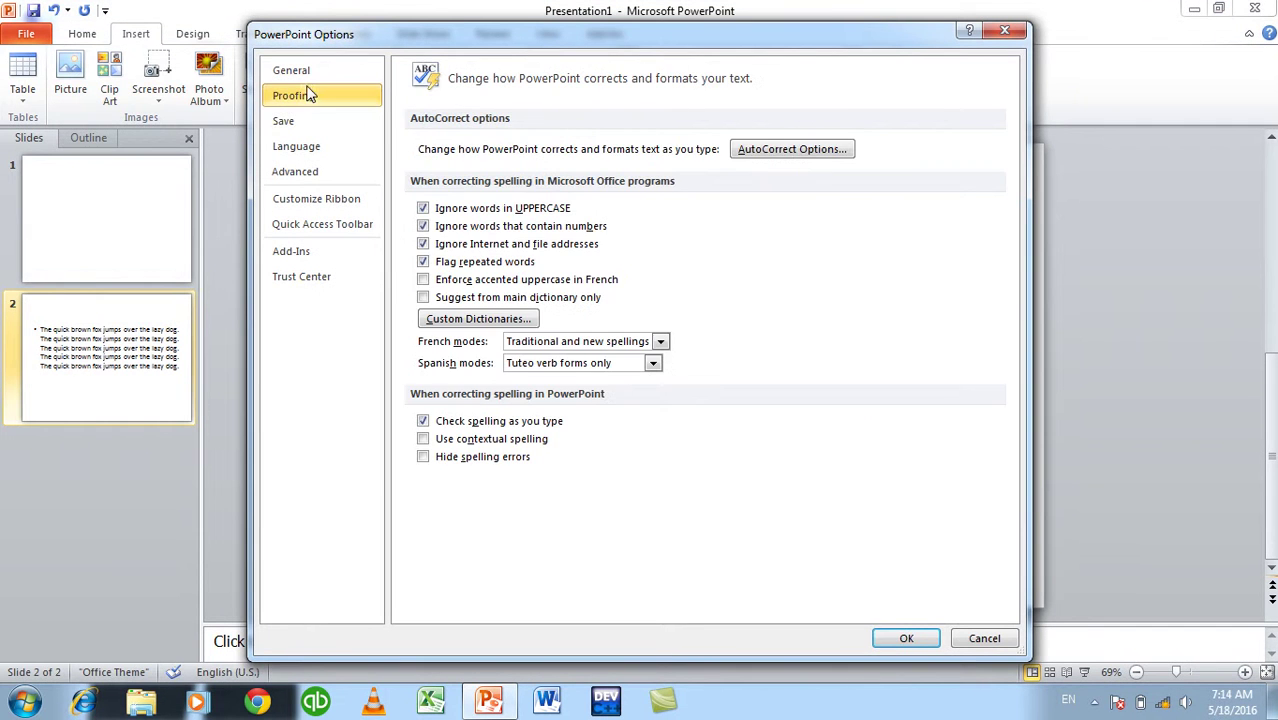
click(285, 121)
click(628, 148)
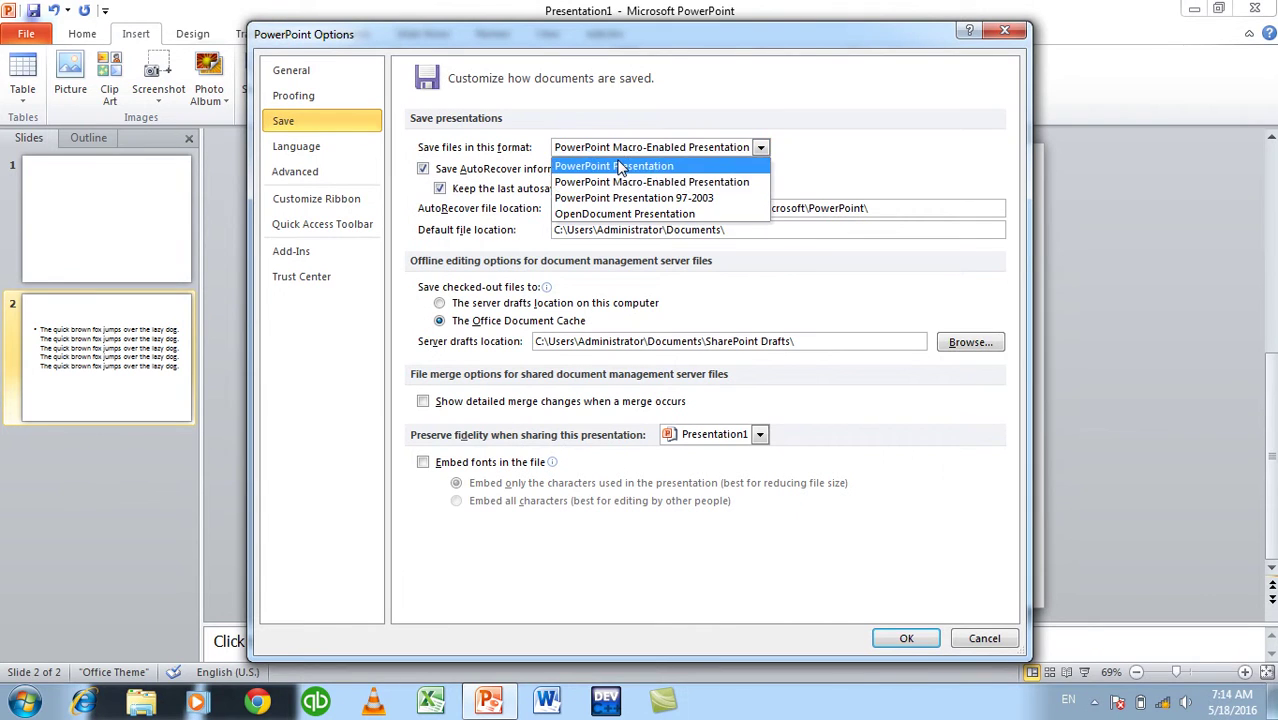
click(618, 167)
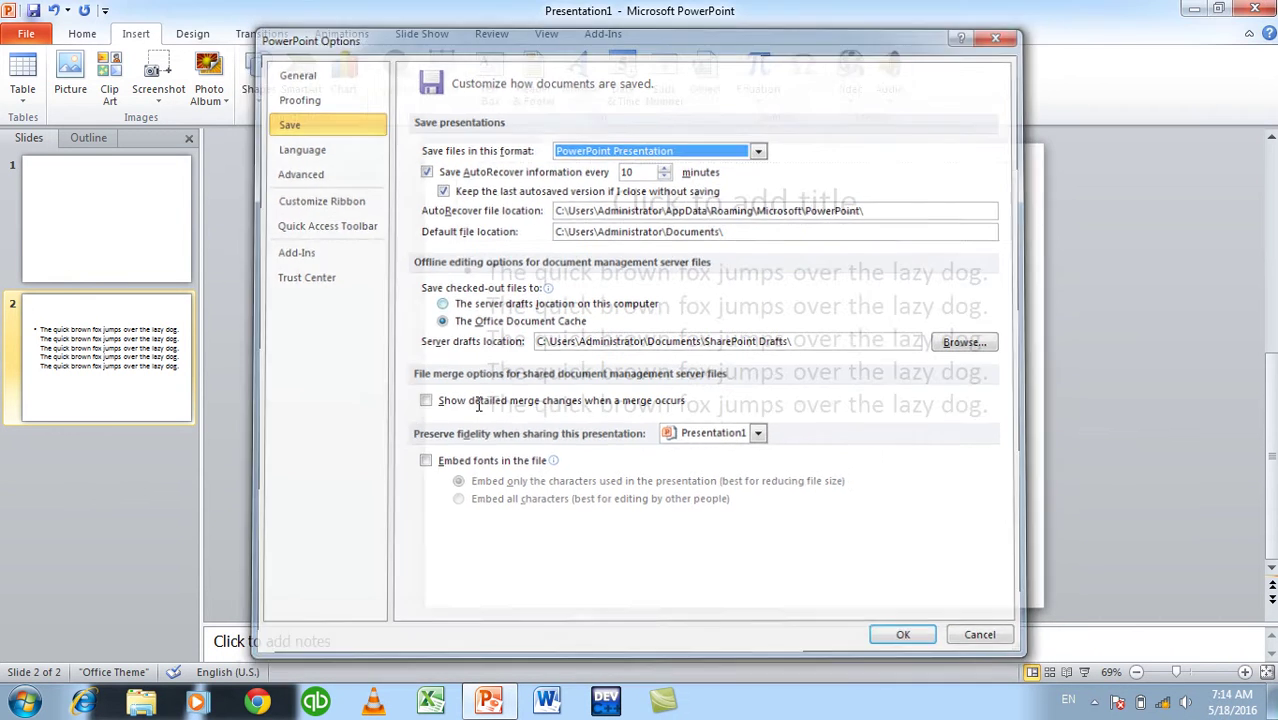
key(Return)
Step: Save the presentation as 'asad'
key(F12)
text(asad)
key(Return)
Step: Add a new bullet of random letters ('sadfsafsadf…') below the last fox sentence on slide 2
click(735, 405)
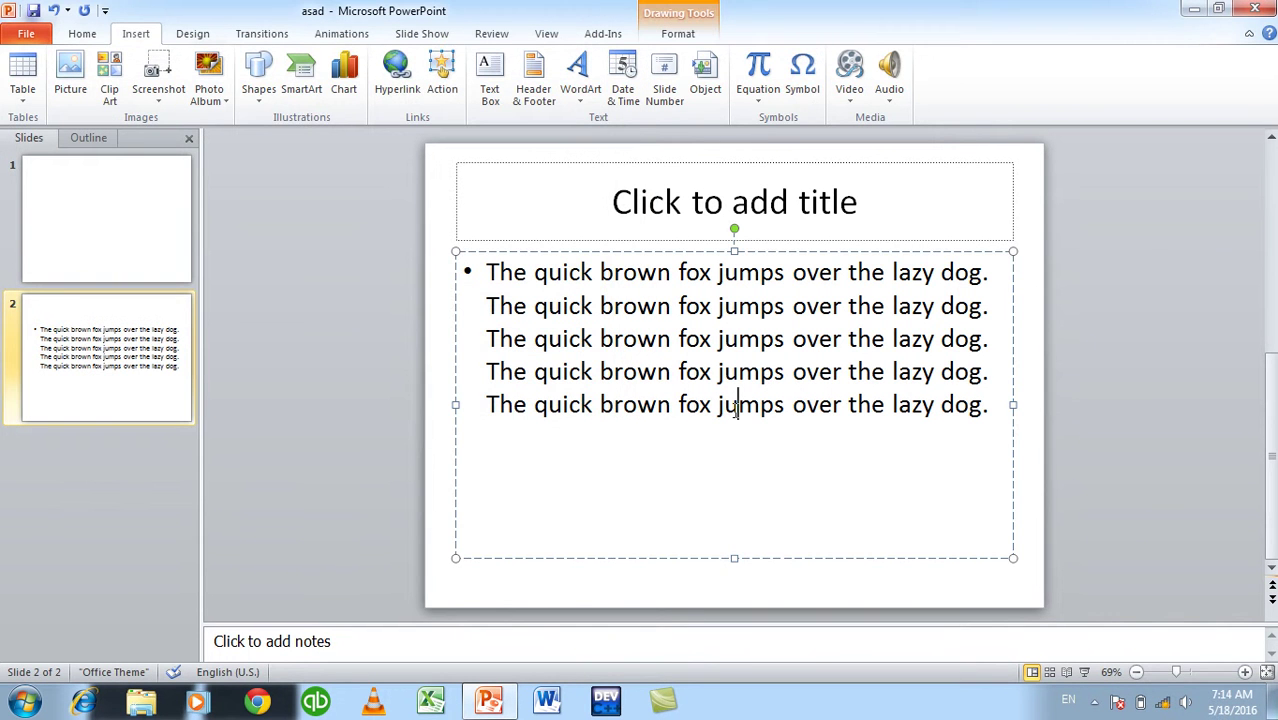
key(Return)
text(sadfsafsadfsadfsadfsadfsadfsadfsadf)
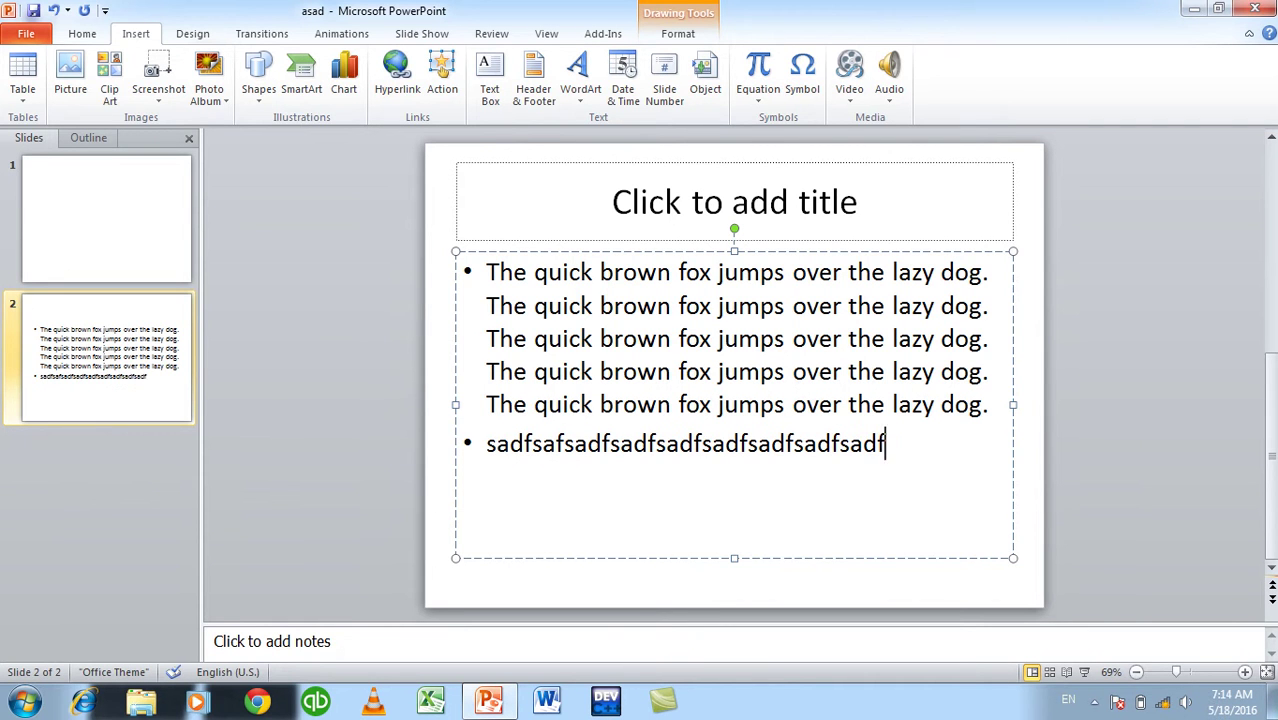
text(asfasdfasdfasdfsadfasdfsadf)
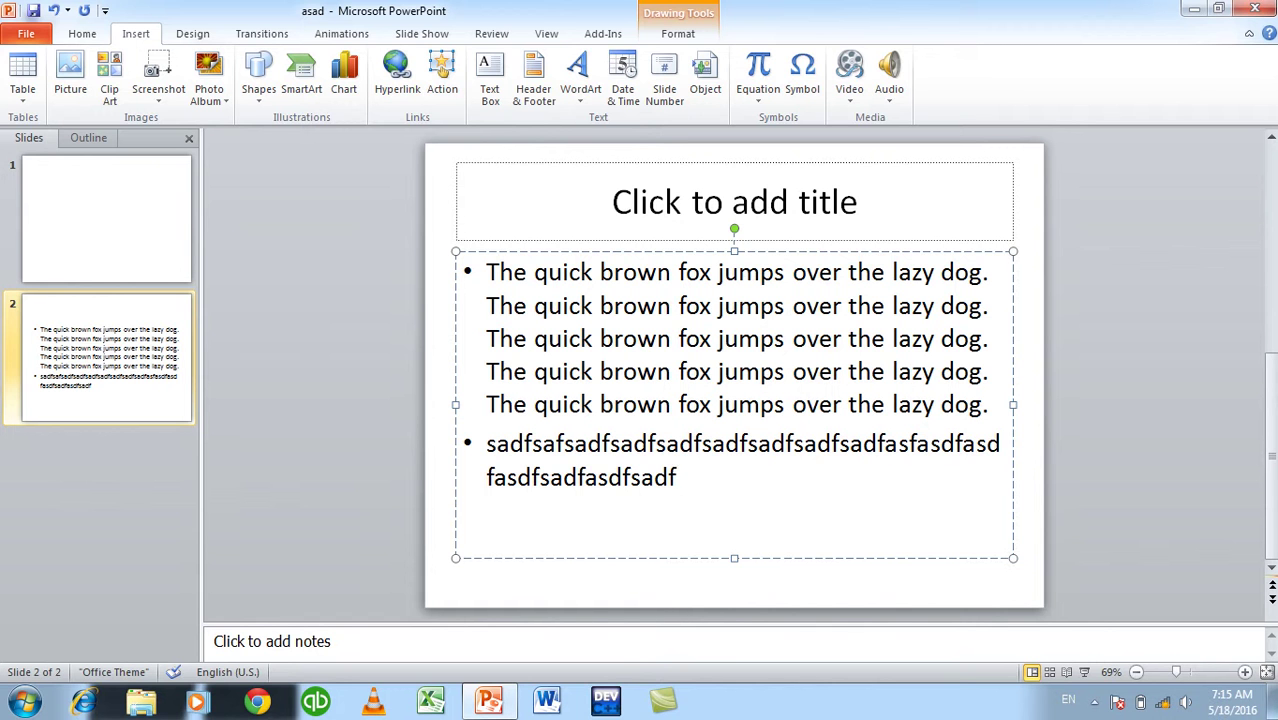
Step: In PowerPoint's Save options, change 'Save AutoRecover information every' from 10 to 5 minutes
click(26, 33)
click(52, 384)
click(290, 121)
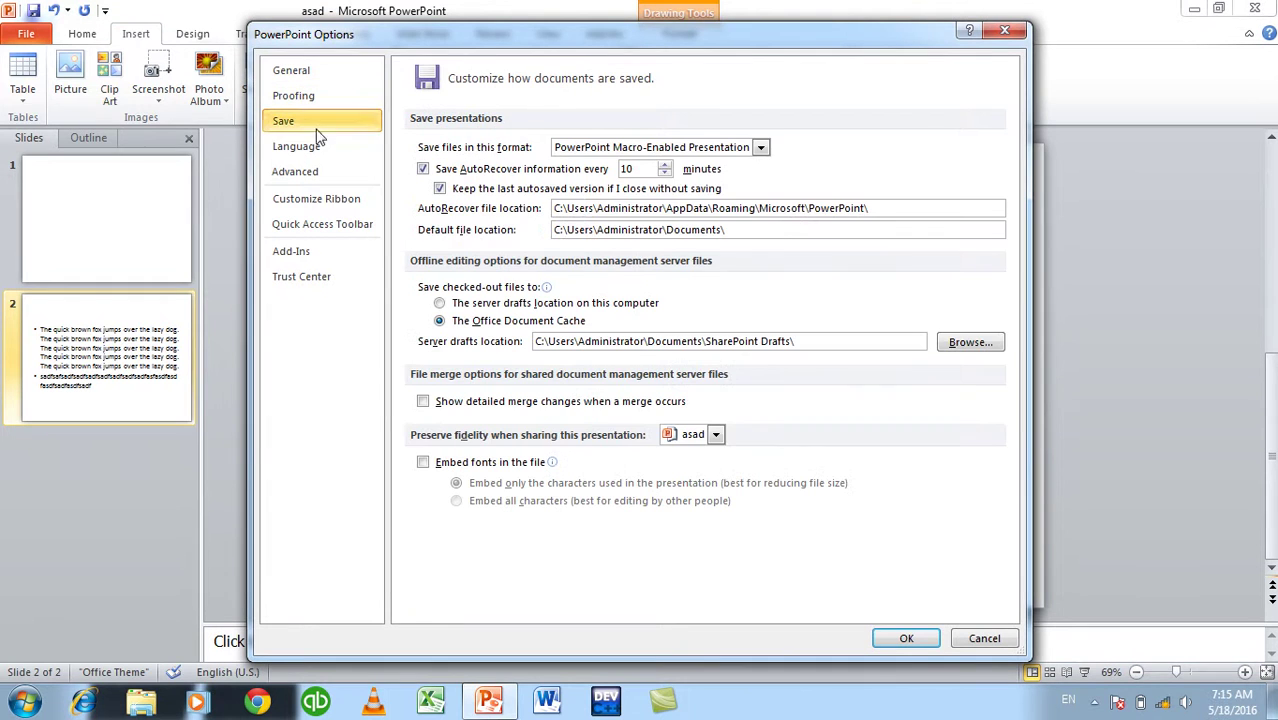
double_click(640, 168)
double_click(639, 169)
Step: Launch Word on a blank document by running 'winword' from the Windows Run box
key(super+r)
text(w)
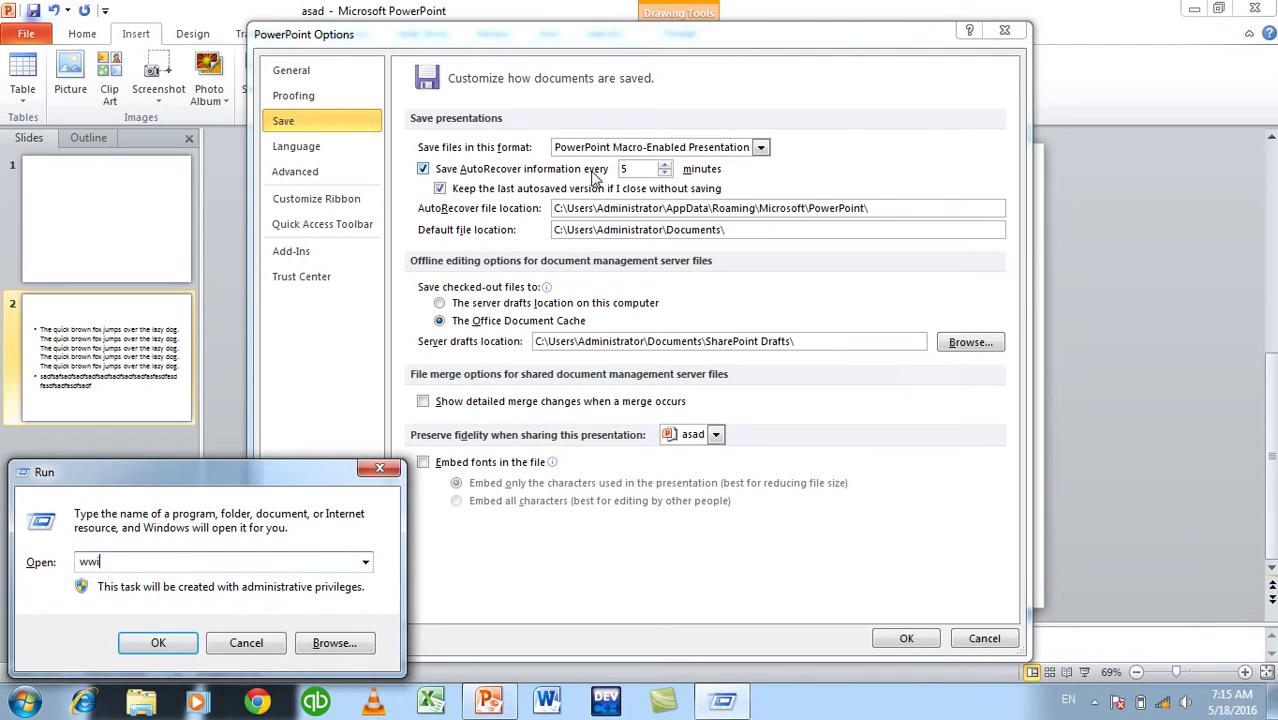
key(BackSpace)
text(inwrod)
key(Return)
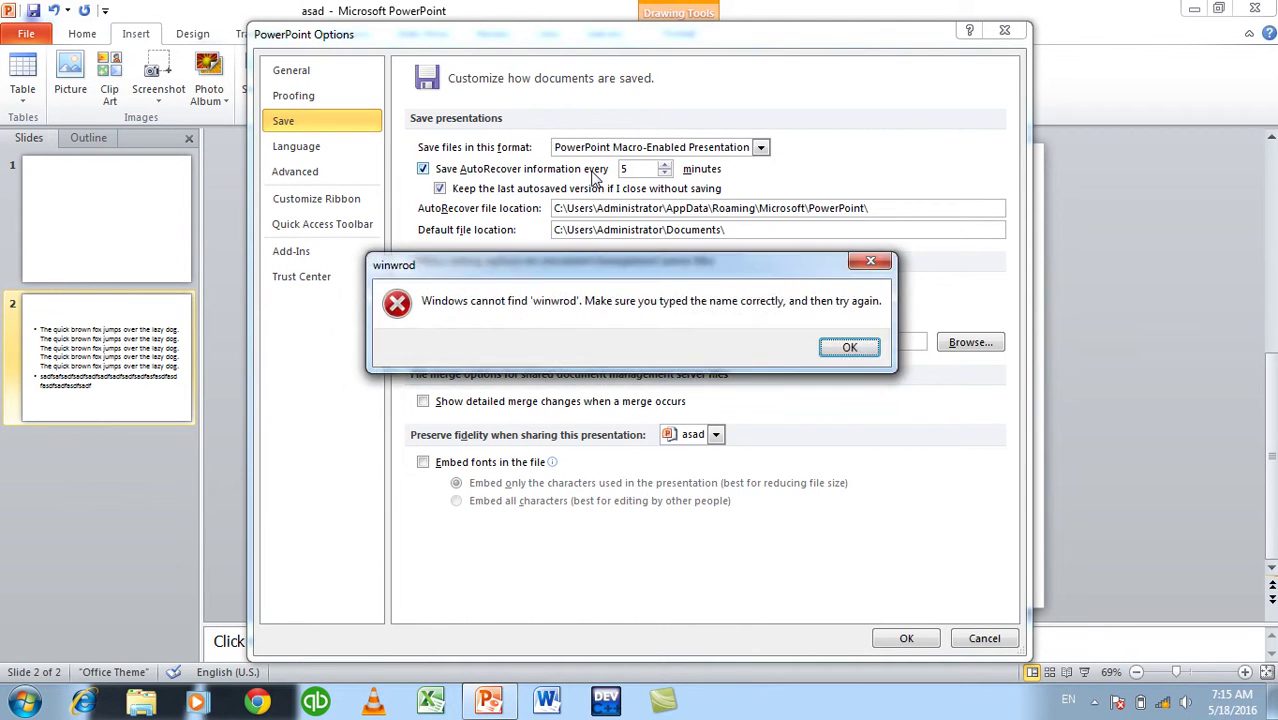
text(w)
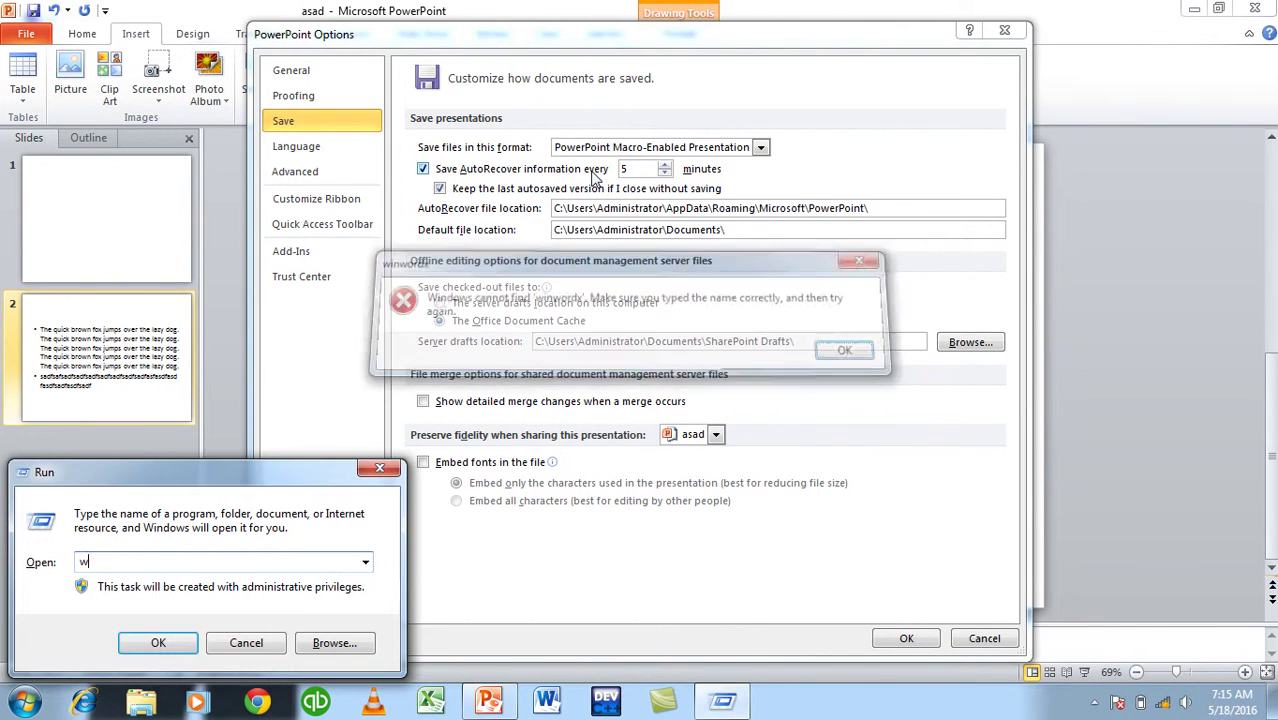
text(iunwo)
key(BackSpace)
key(BackSpace)
key(BackSpace)
text(winword)
key(Return)
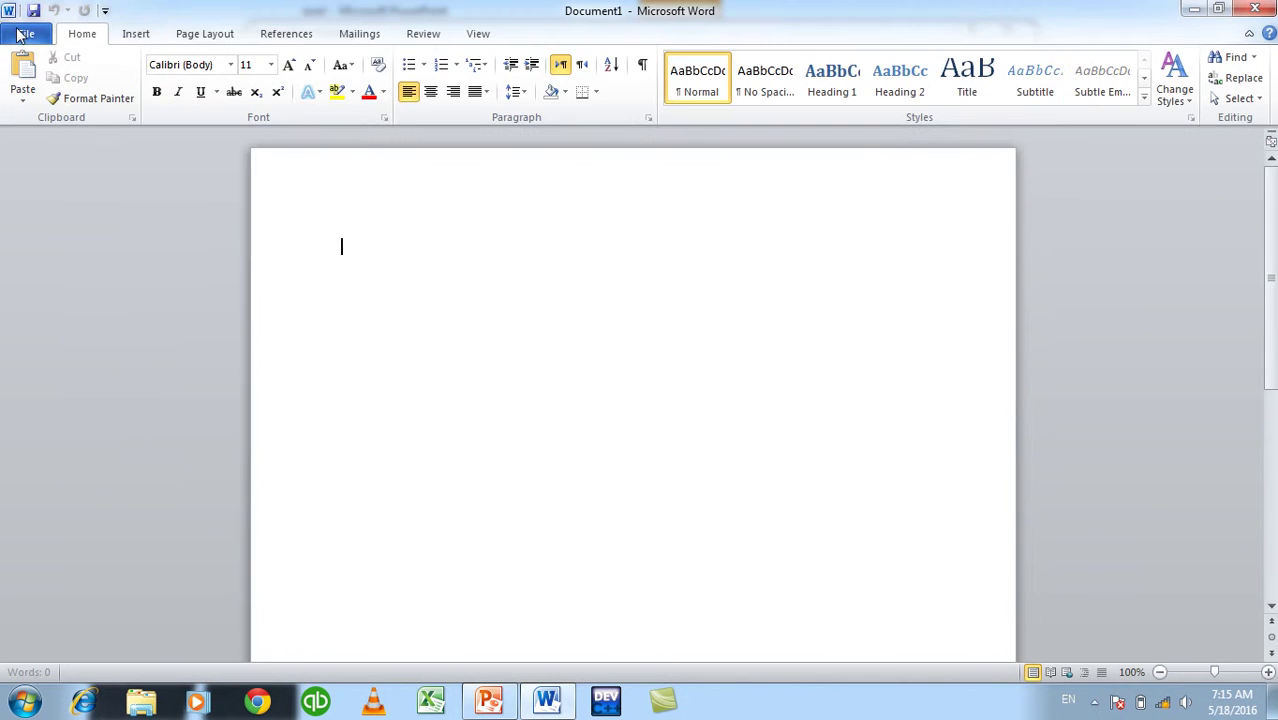
Step: Review Word's Save options and close them without changes
click(20, 35)
click(82, 379)
click(305, 147)
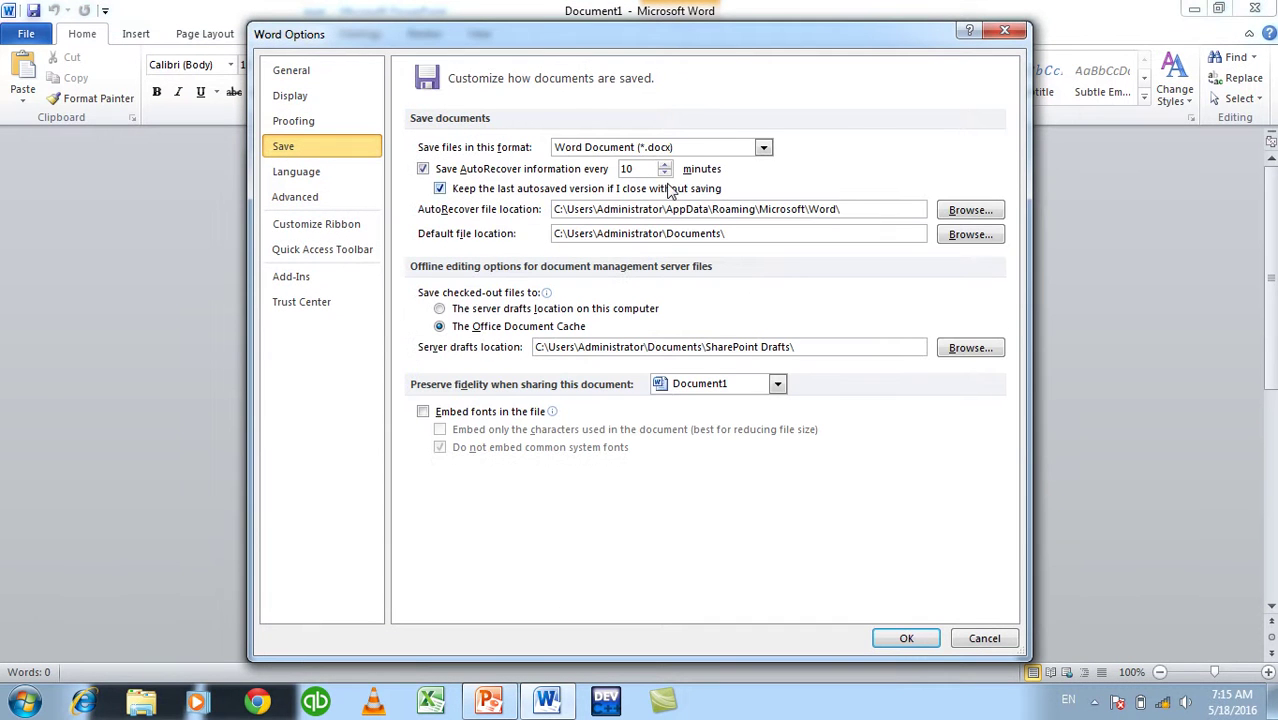
key(Escape)
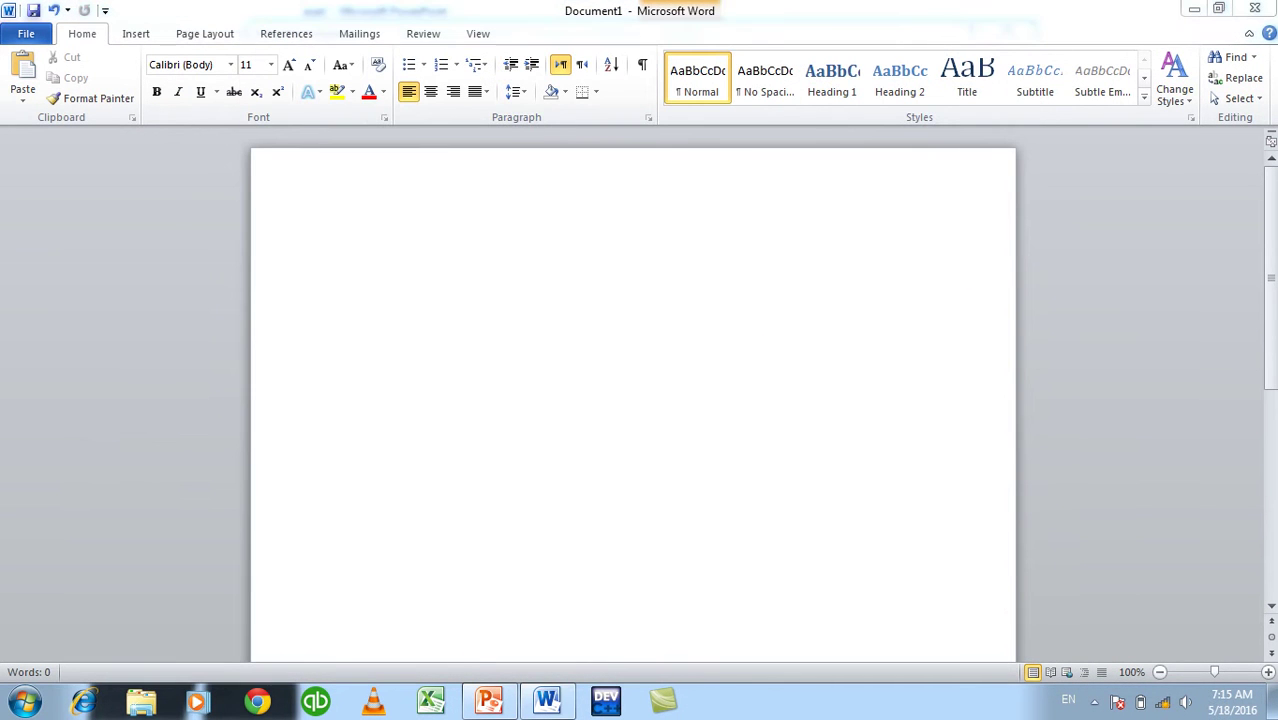
Step: Close Word and set PowerPoint's AutoRecover interval back to 10 minutes
click(1252, 9)
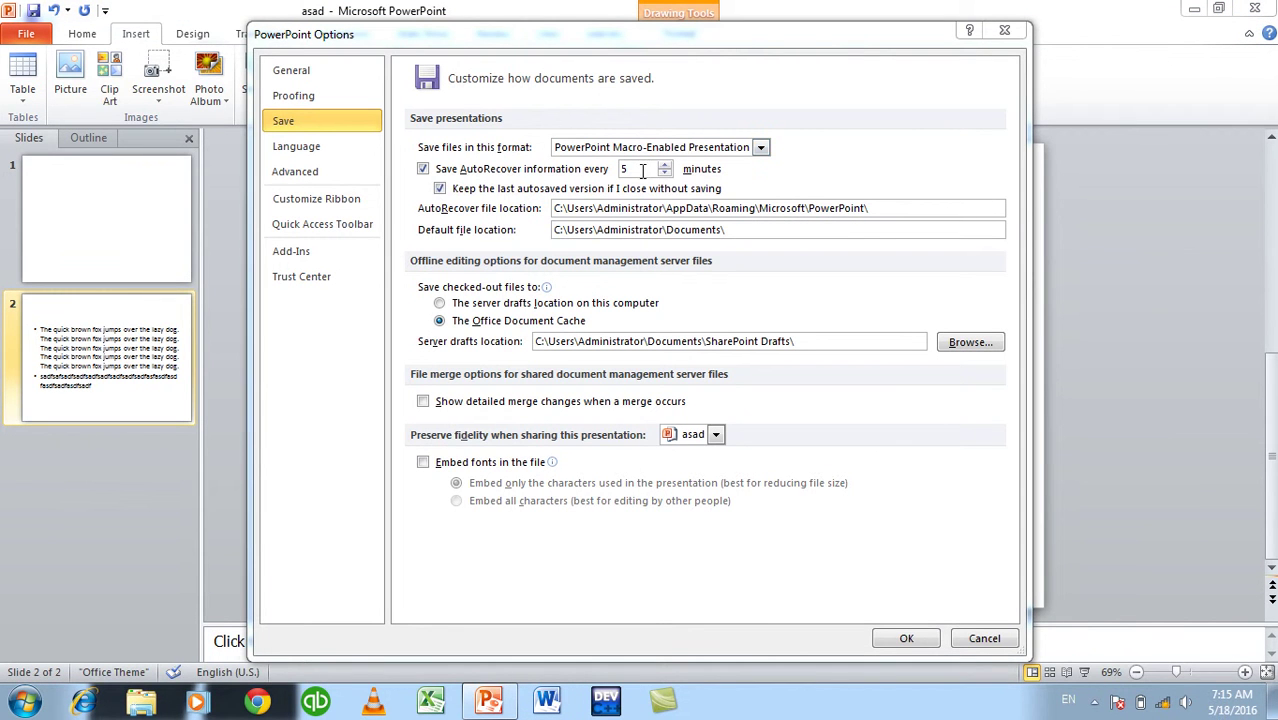
text(10)
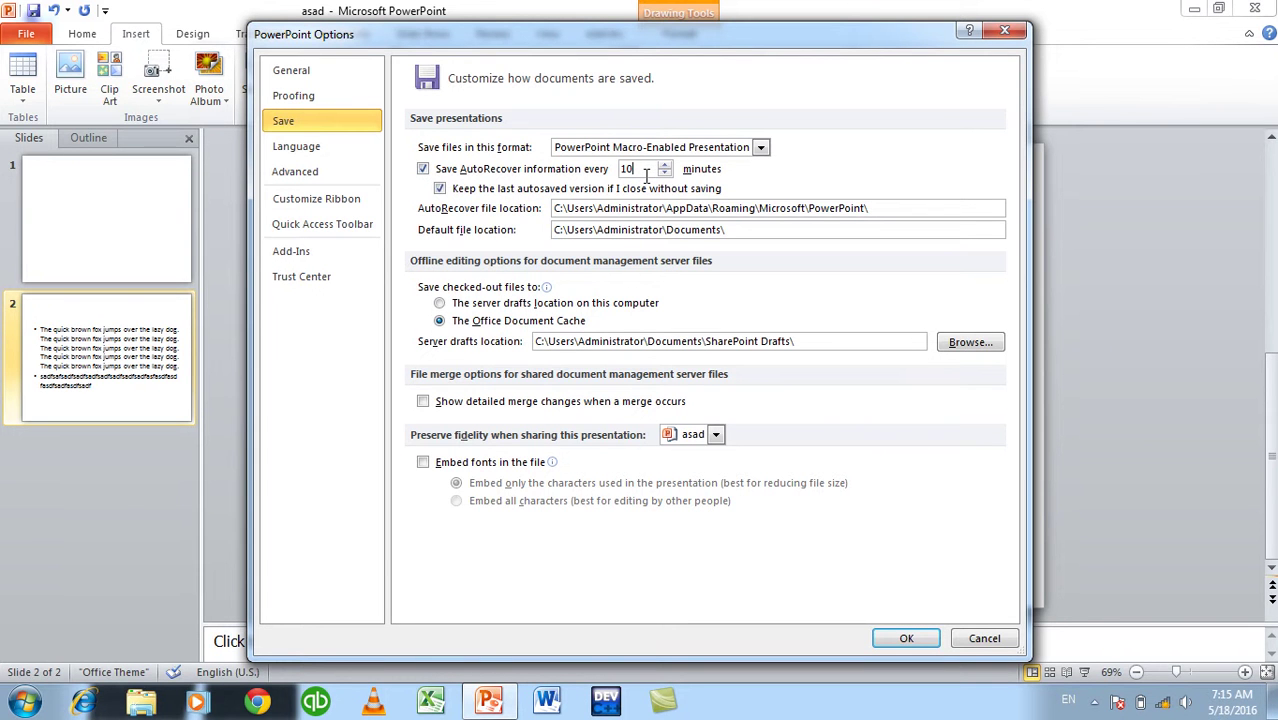
click(908, 639)
Step: Close asad without saving and start a new presentation titled 'What is computer'
key(alt+F4)
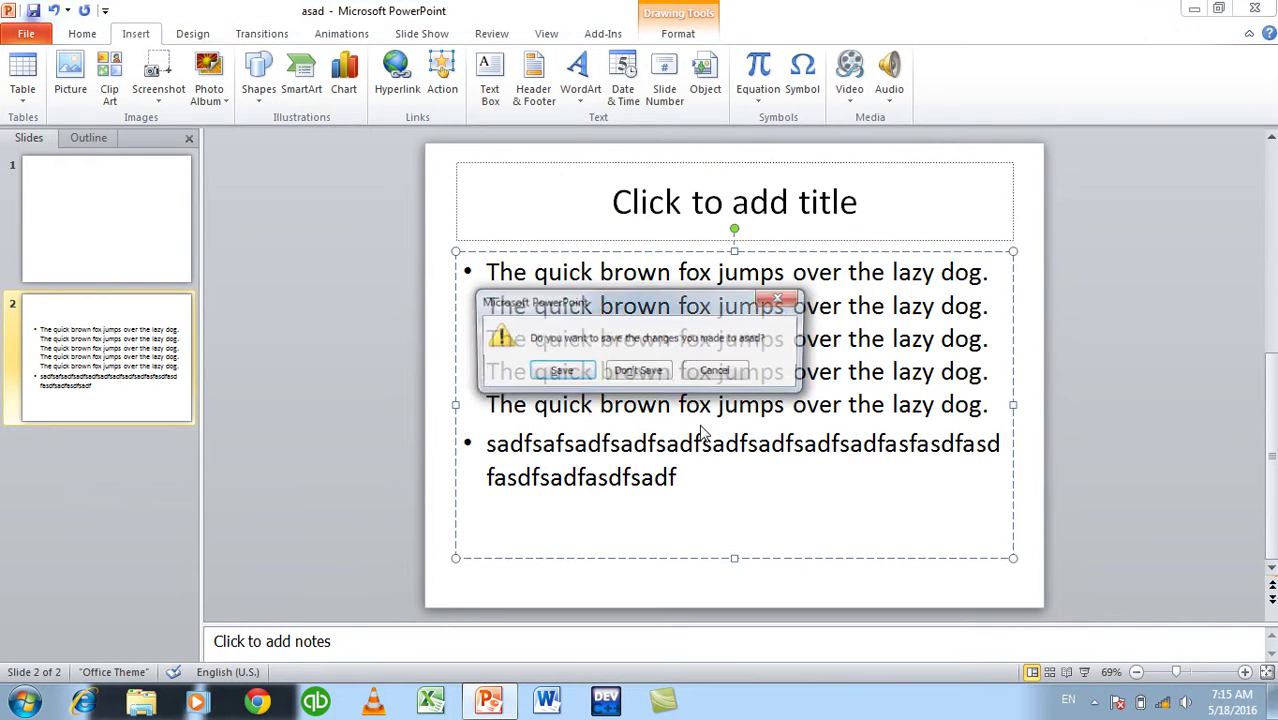
key(n)
key(ctrl+n)
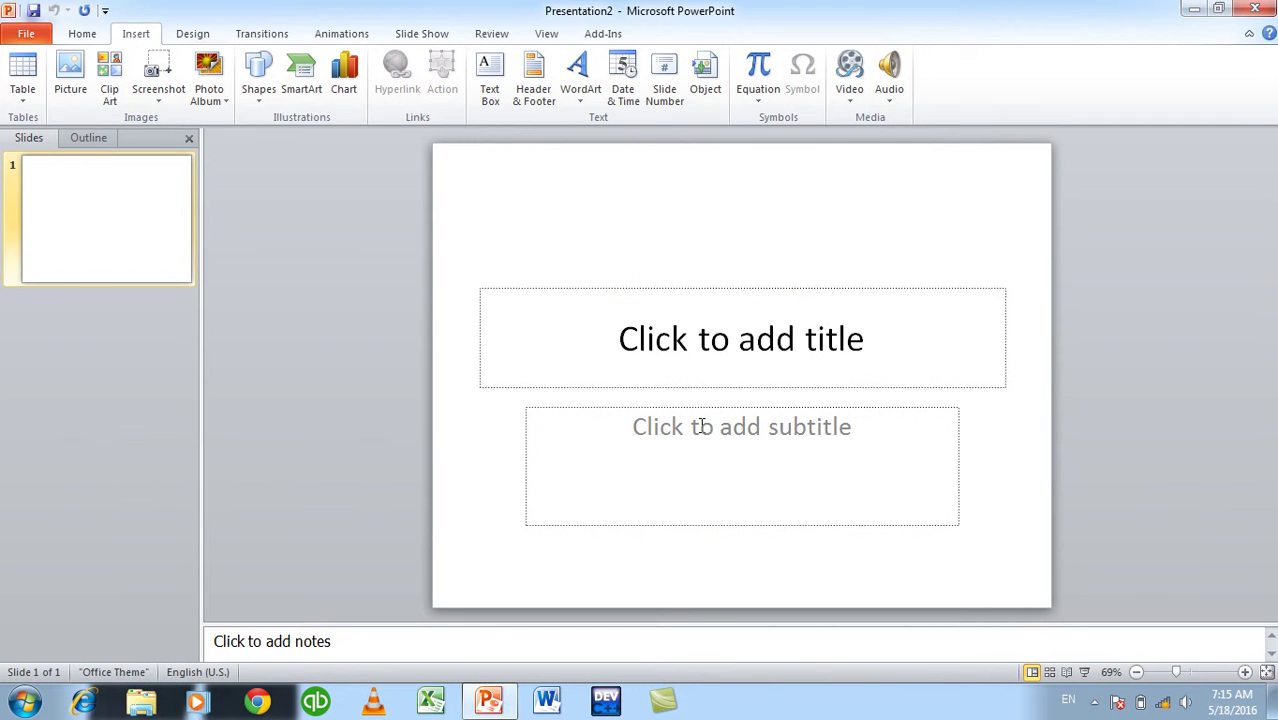
click(687, 362)
text(What is computer)
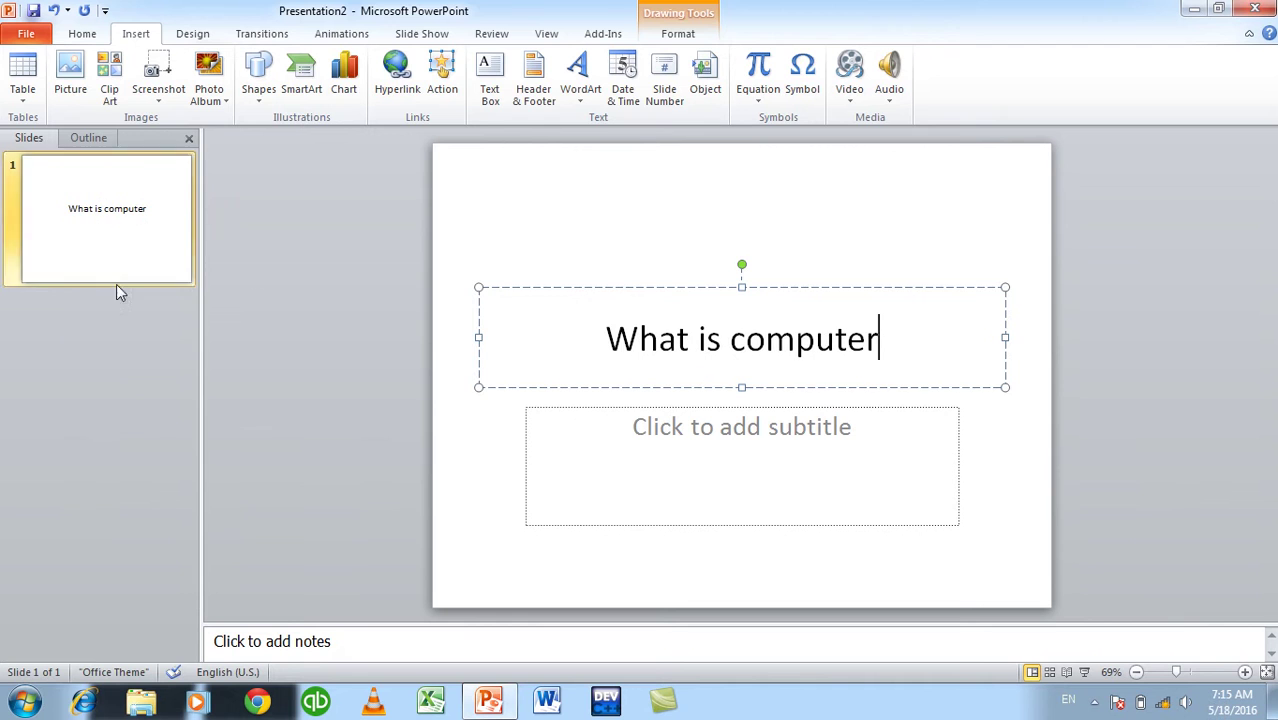
Step: Add slide 2 titled 'What is HTML?' with =rand() sample paragraphs in its body
click(150, 322)
key(Return)
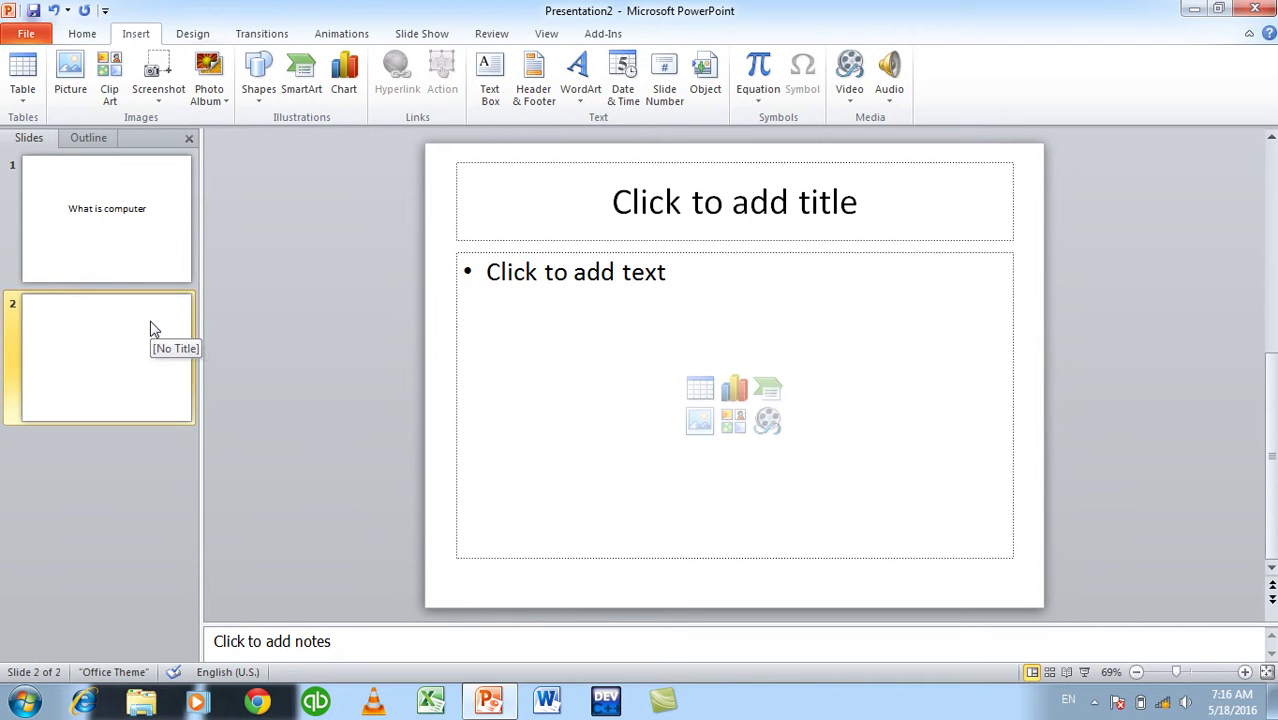
click(790, 315)
text(=rand())
key(Return)
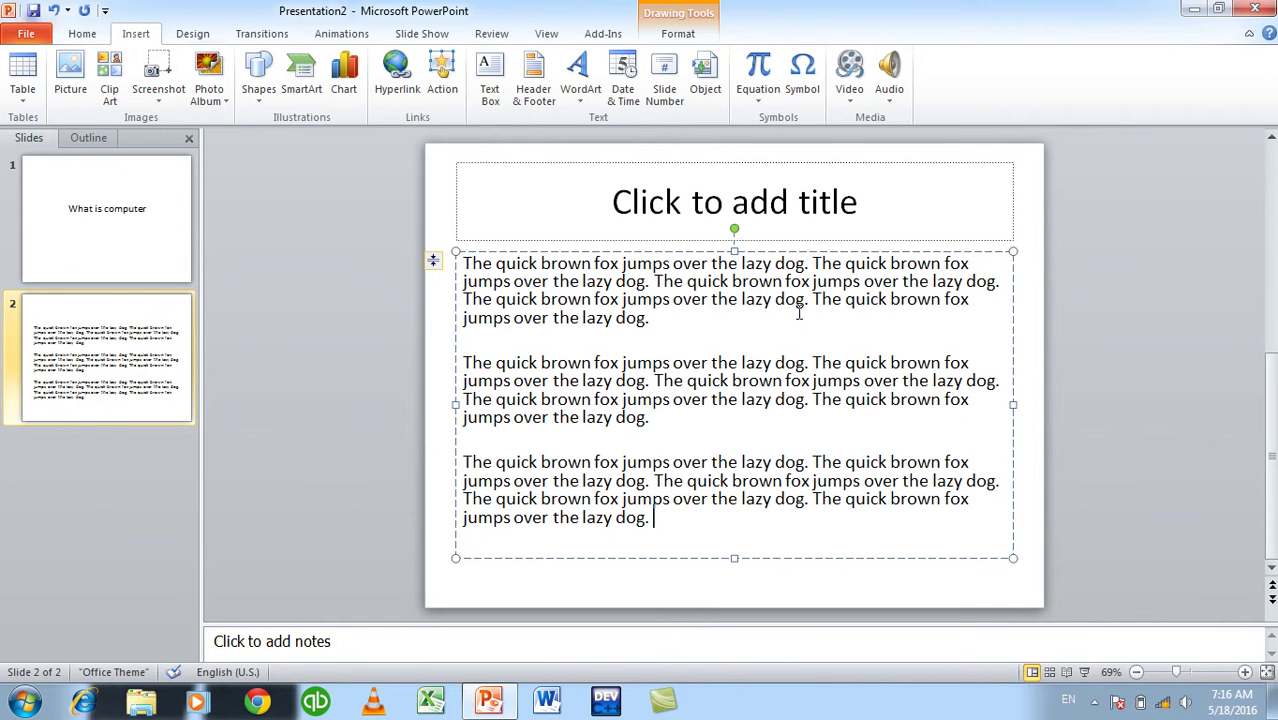
click(799, 193)
text(What is HTML)
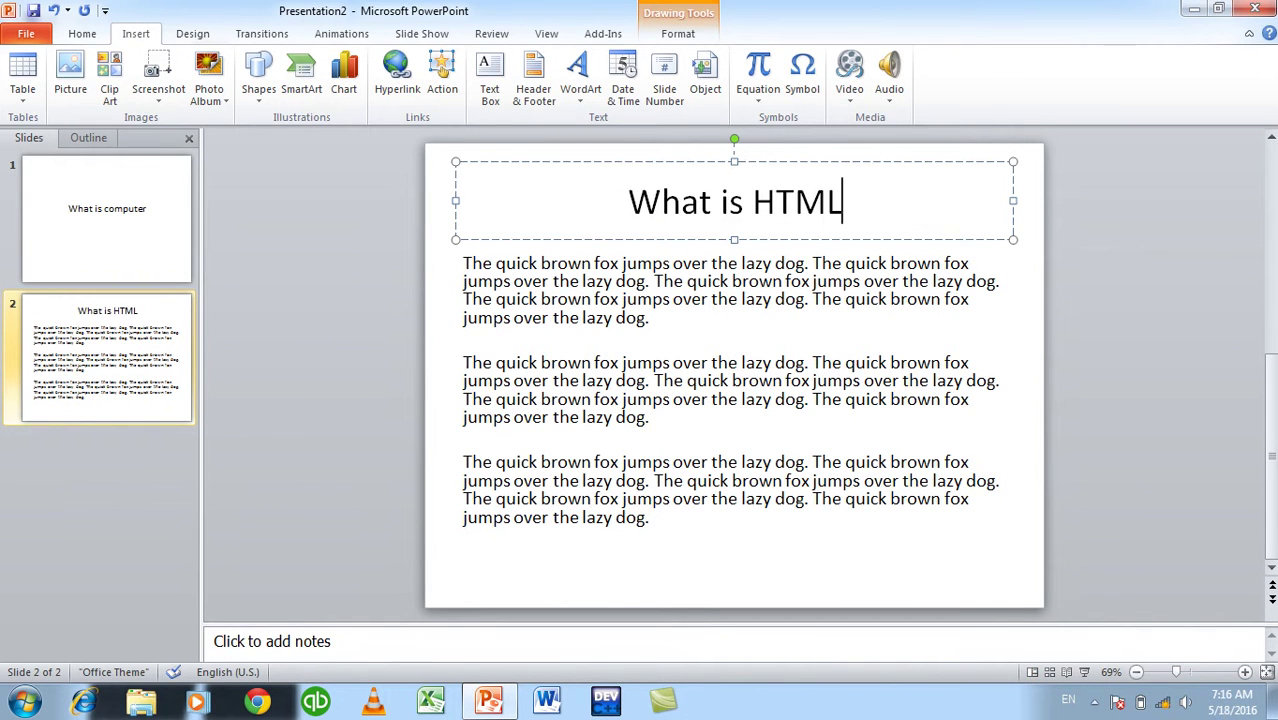
text(?)
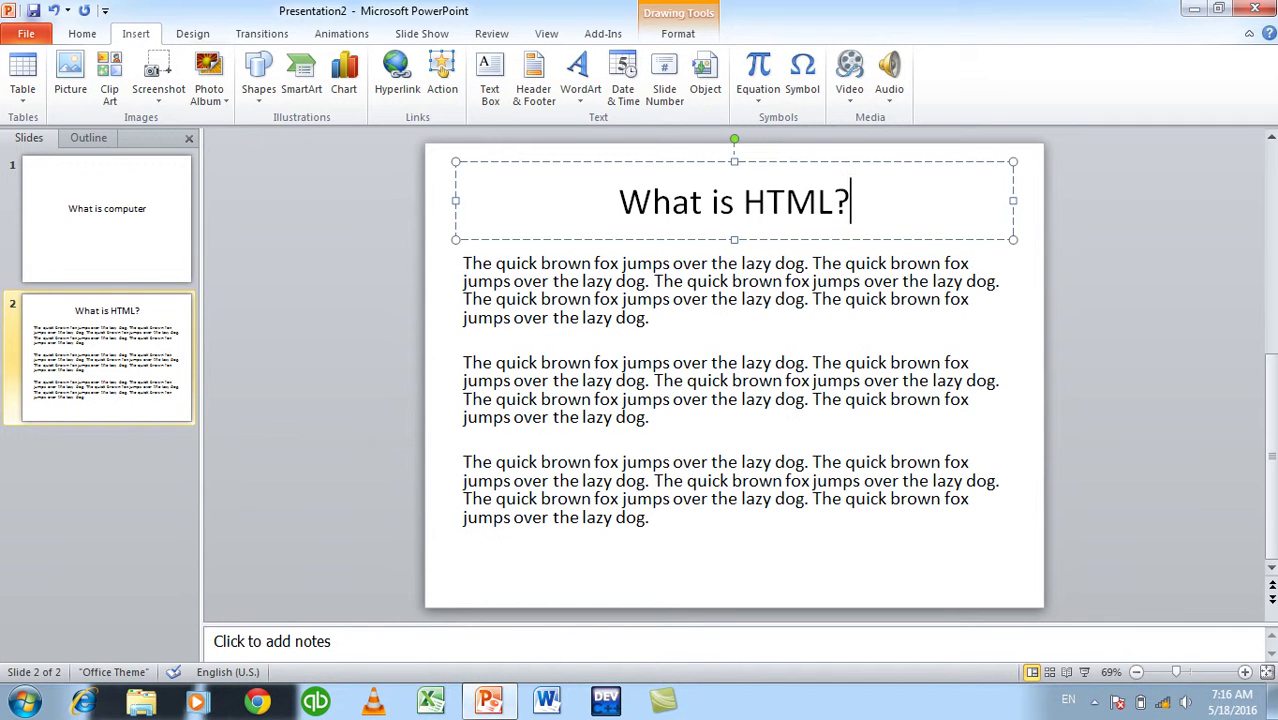
click(308, 272)
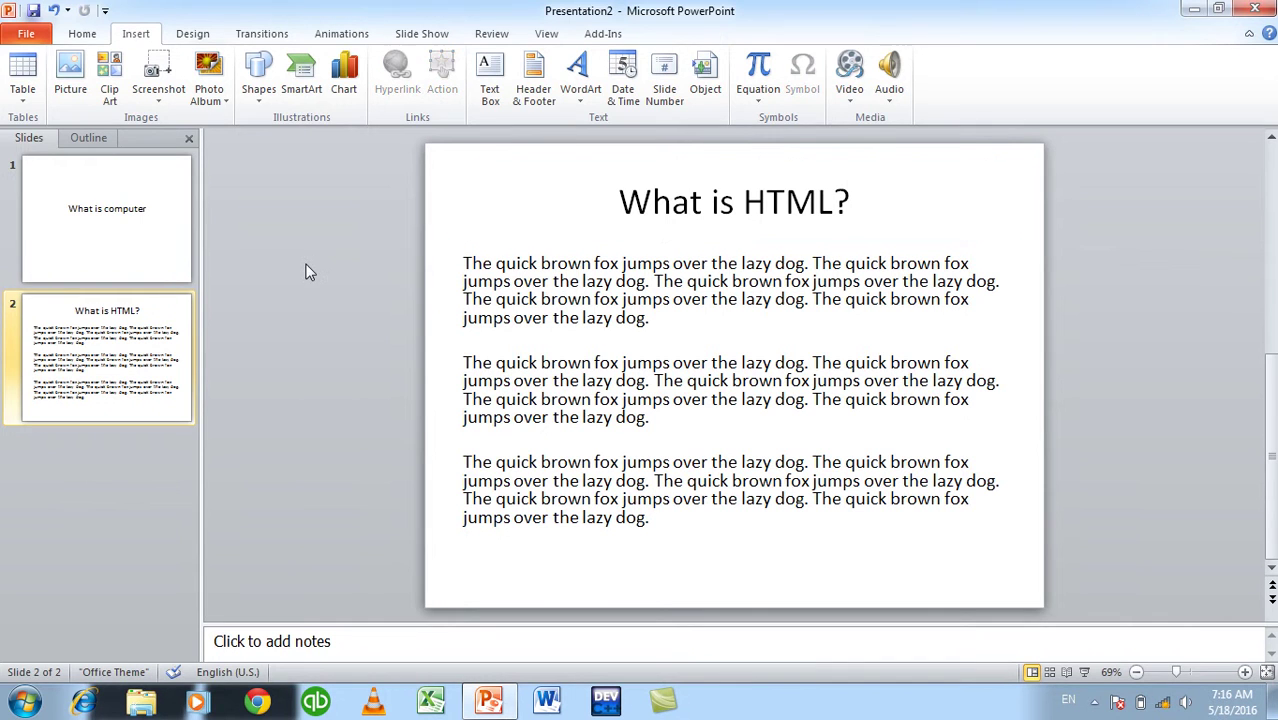
Step: Inspect the AutoRecover file location path in Save options, cancel, and return to the Info page
click(26, 33)
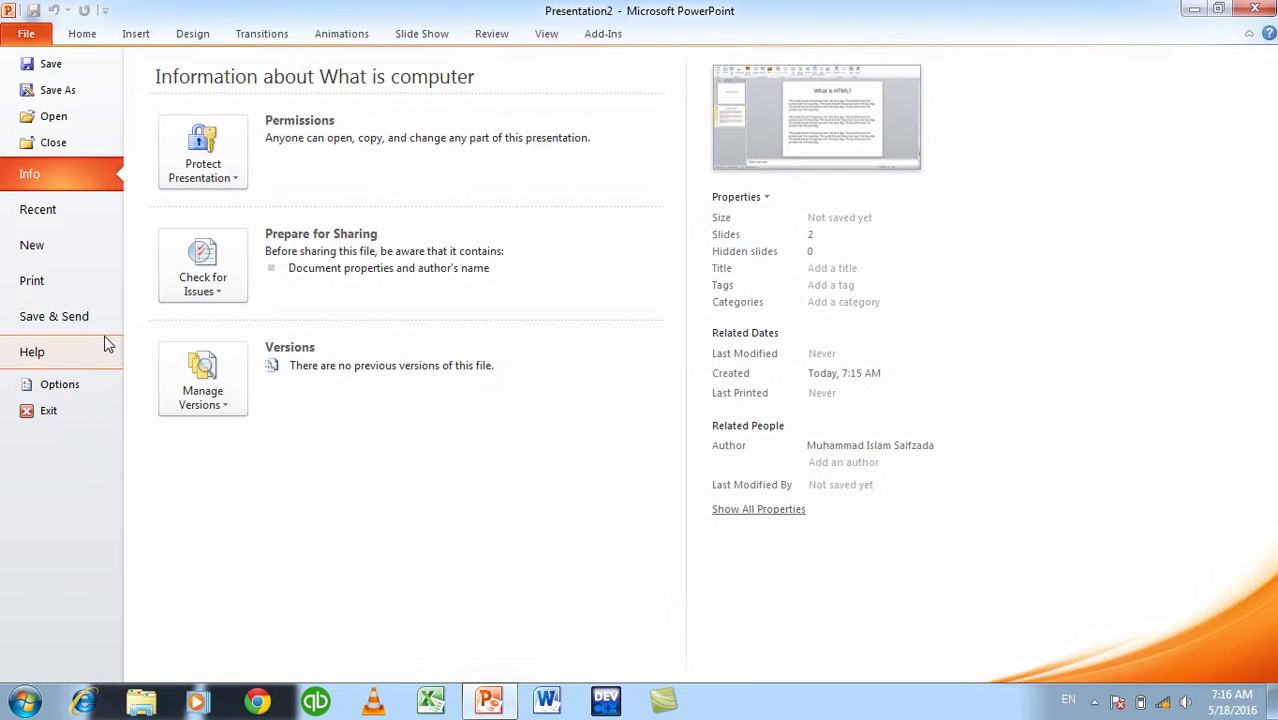
click(89, 391)
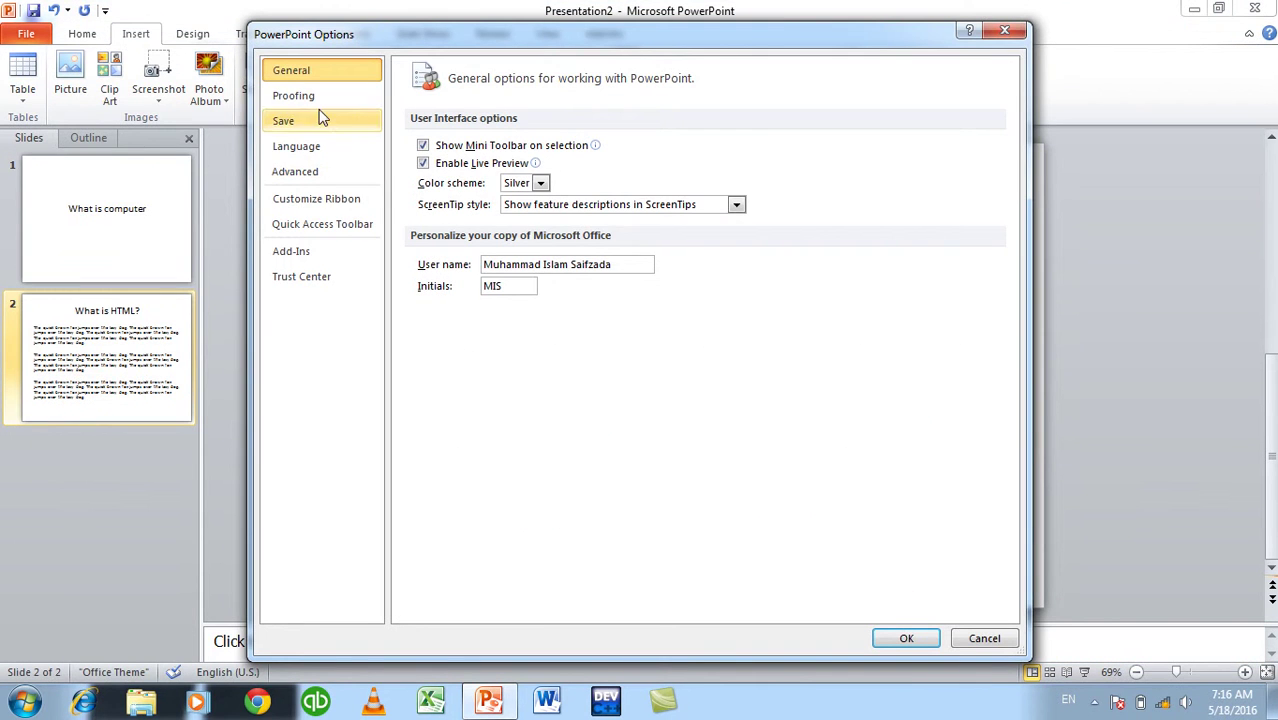
click(285, 121)
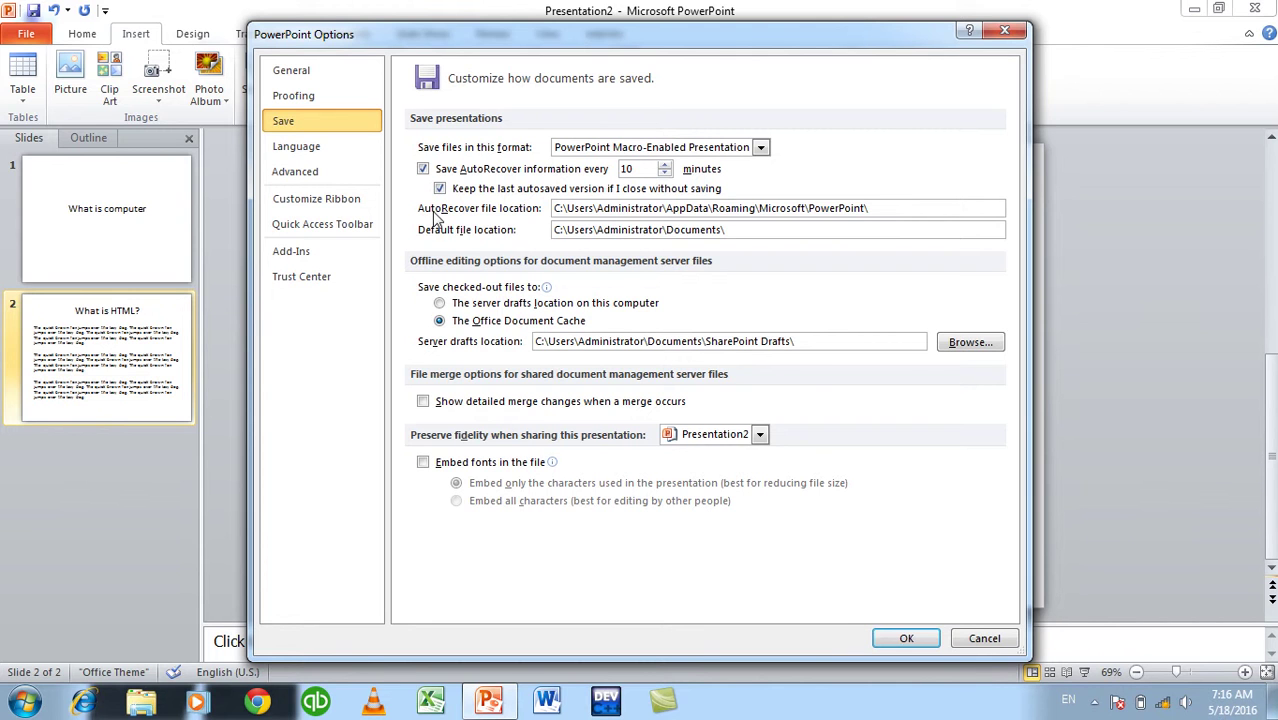
drag(869, 208, 548, 208)
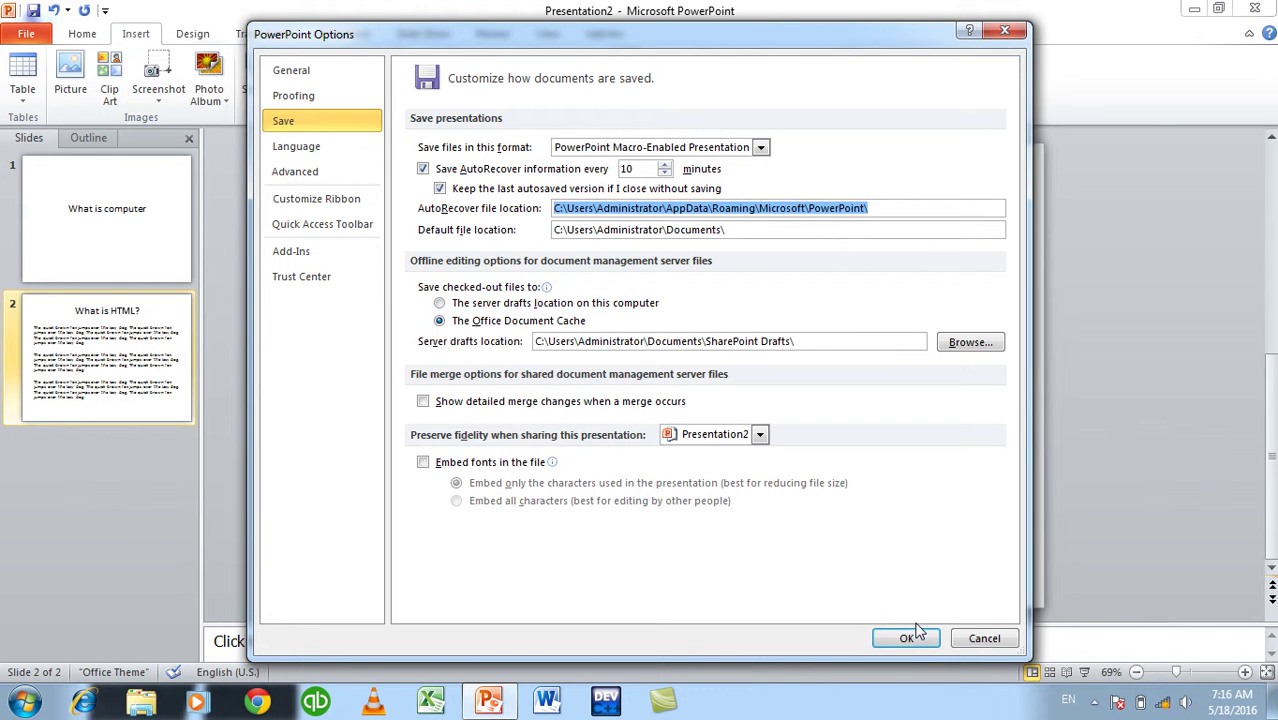
click(980, 640)
click(26, 33)
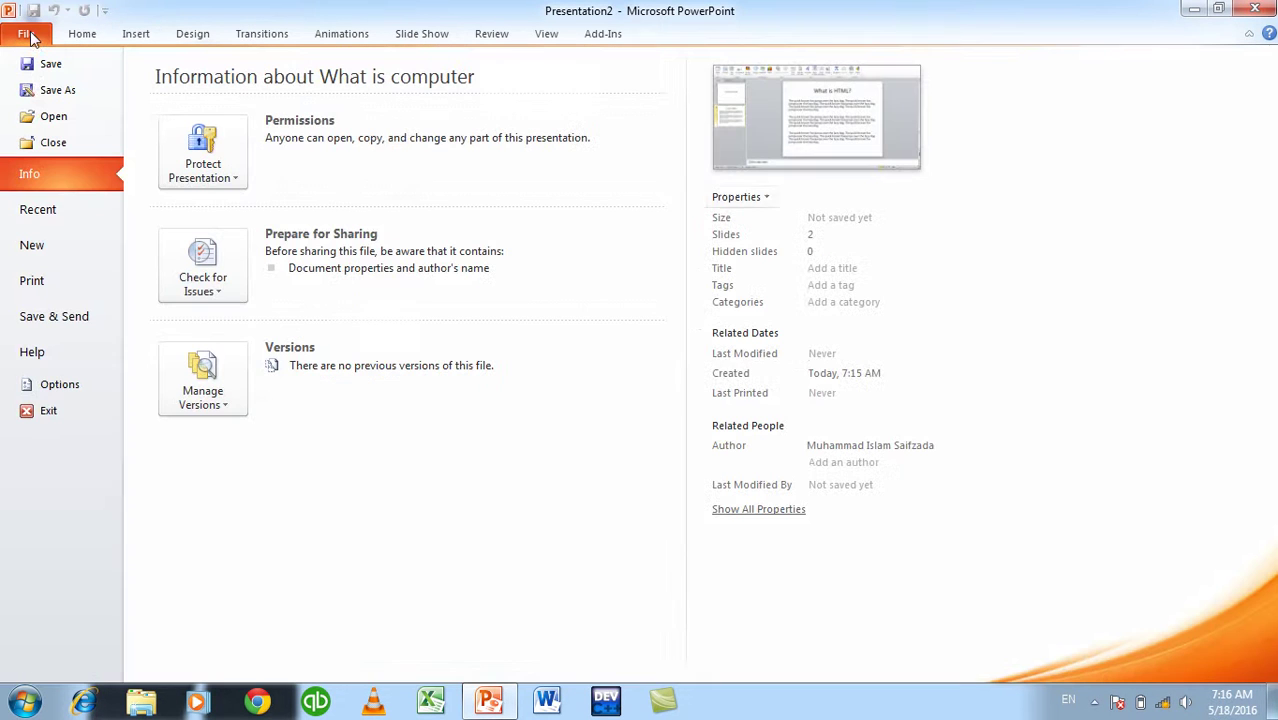
click(231, 395)
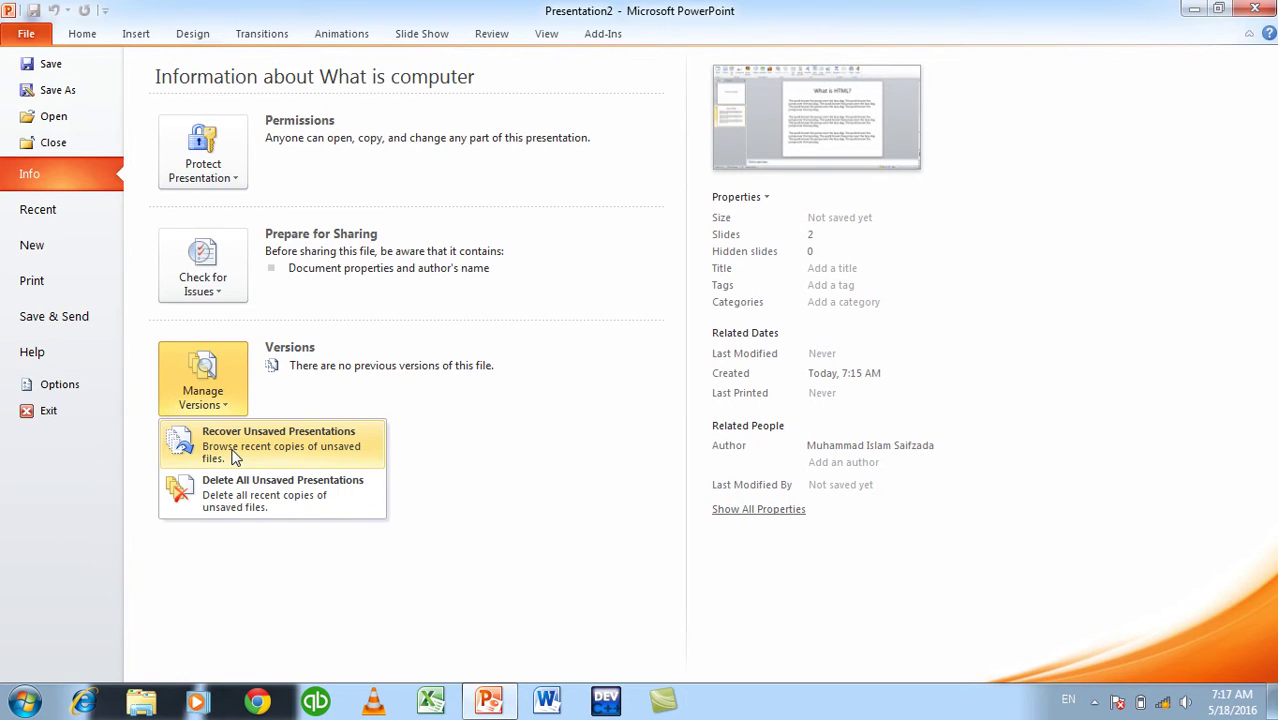
click(234, 457)
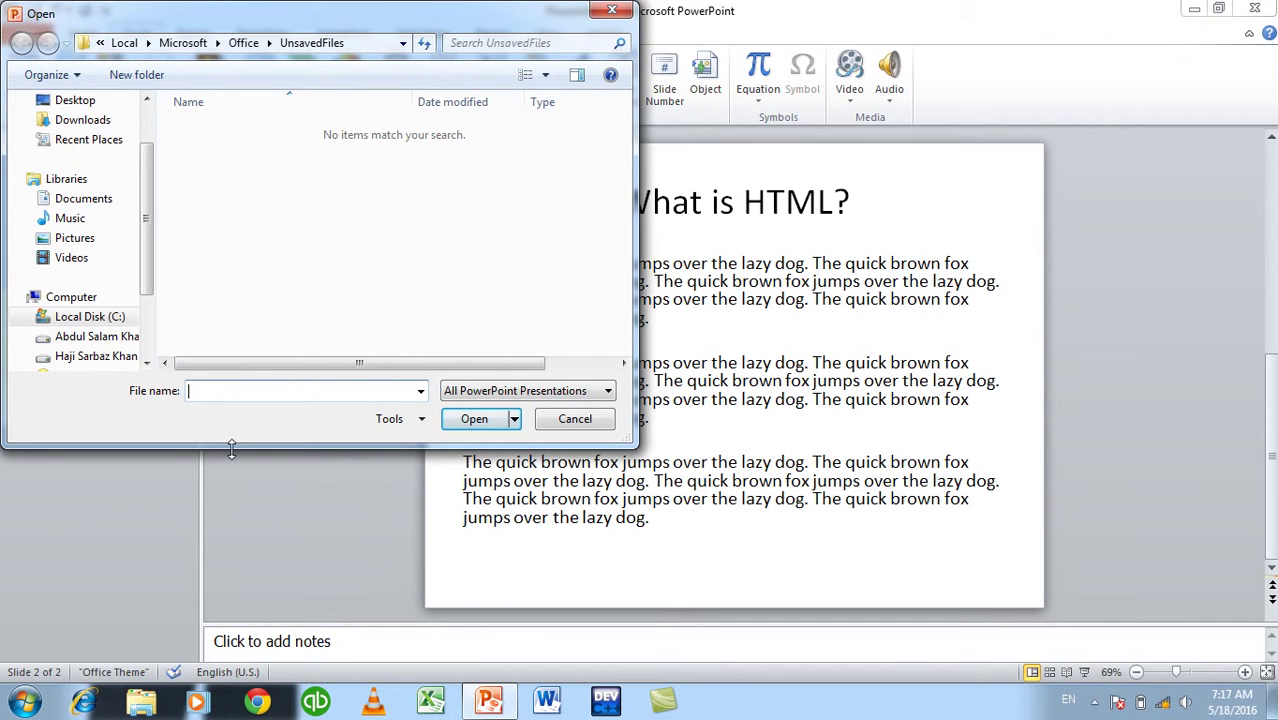
key(Escape)
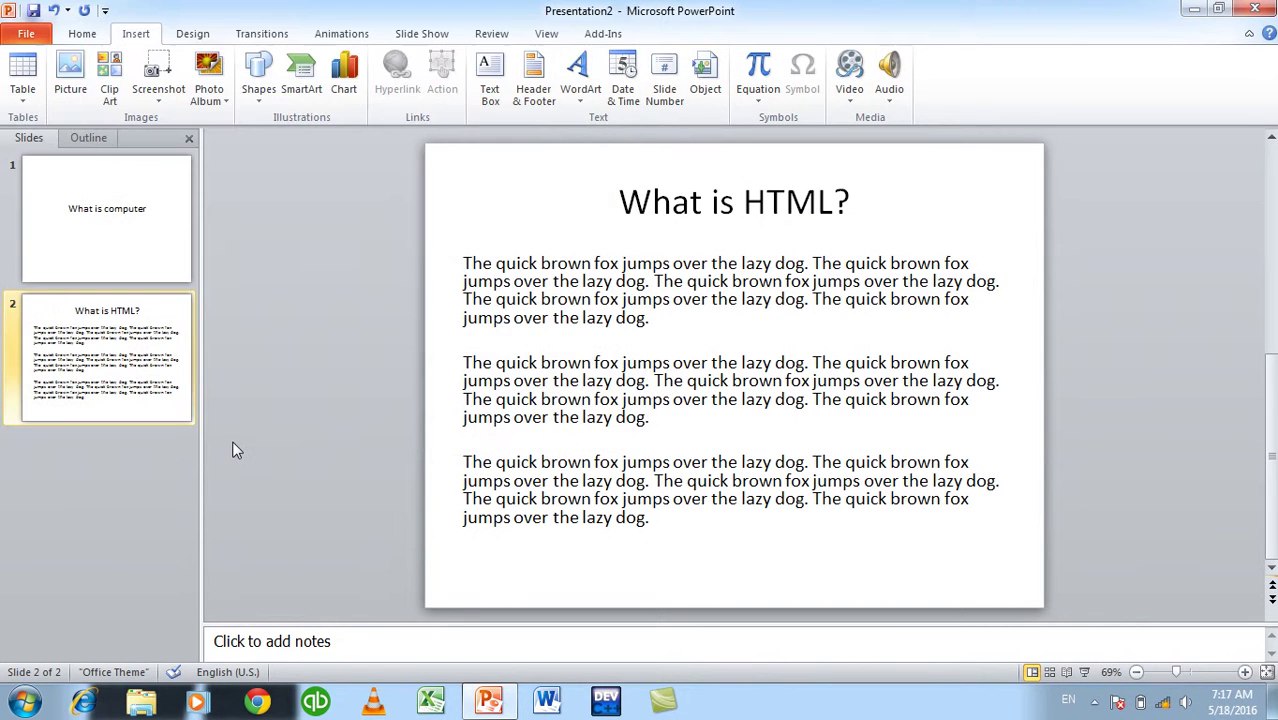
click(40, 36)
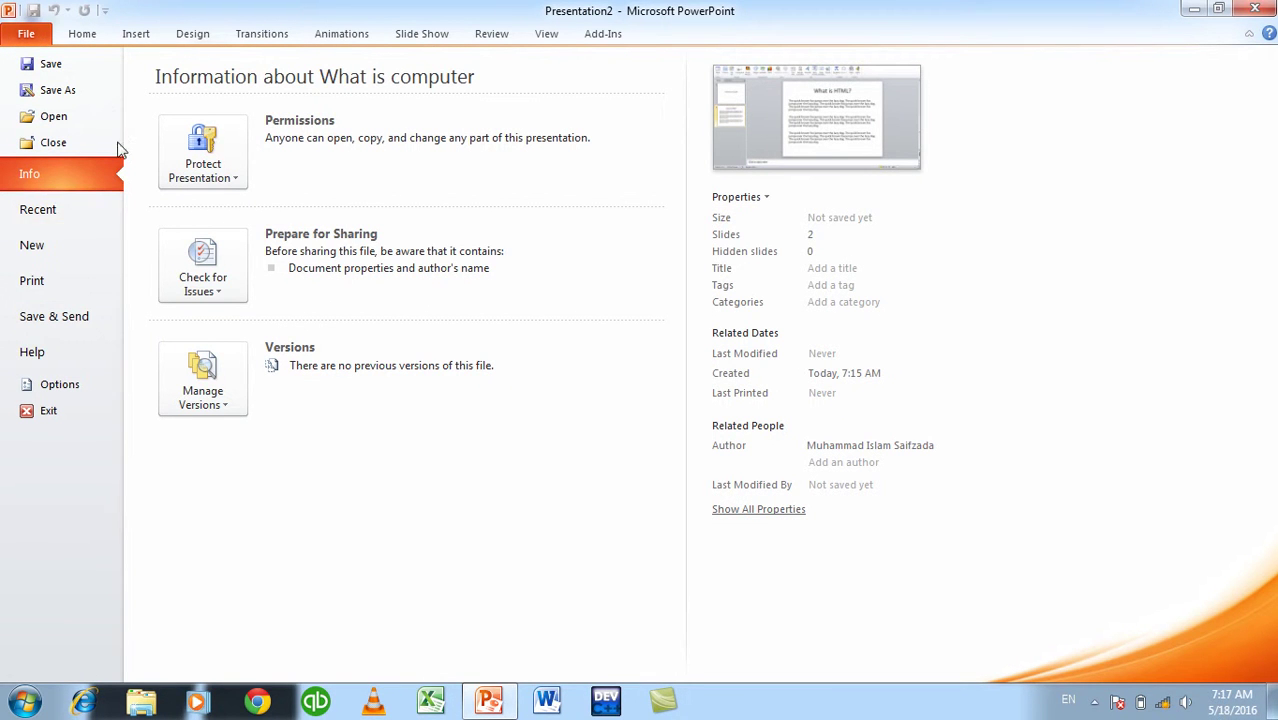
Step: Review the Save options, then confirm Save As opens in the Documents library and cancel it
click(55, 386)
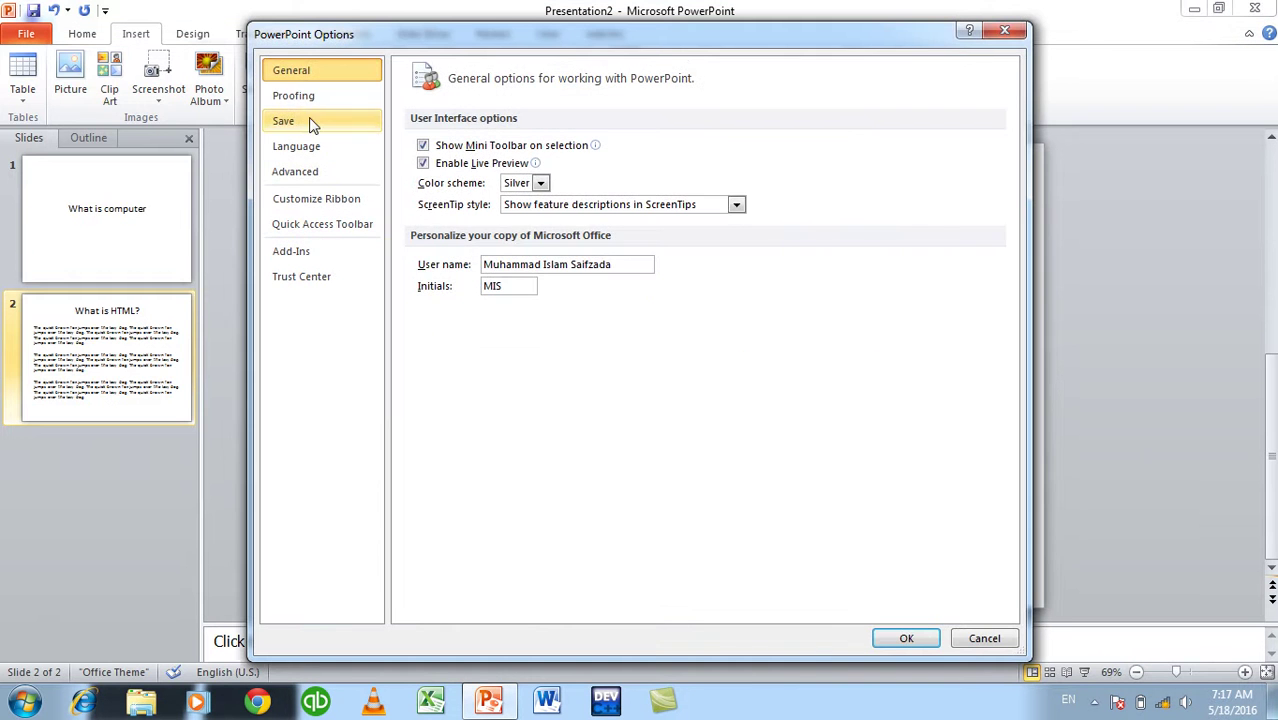
click(294, 97)
click(285, 121)
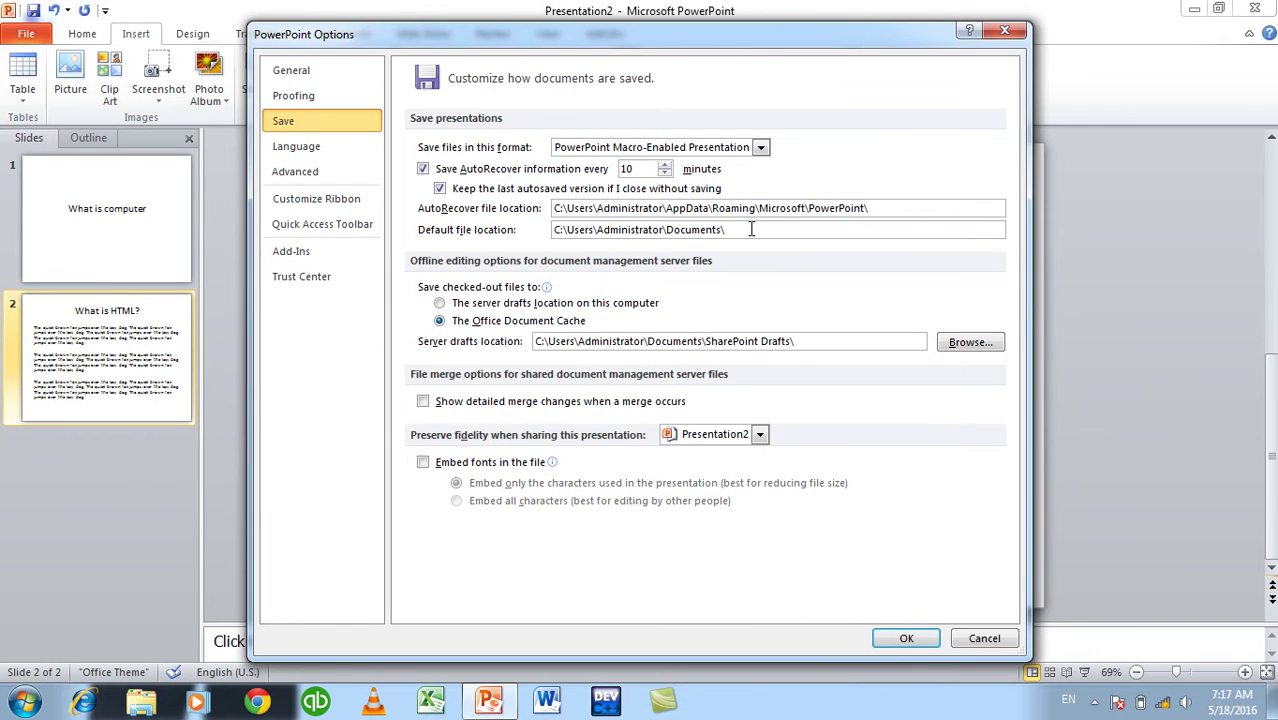
key(Return)
key(ctrl+s)
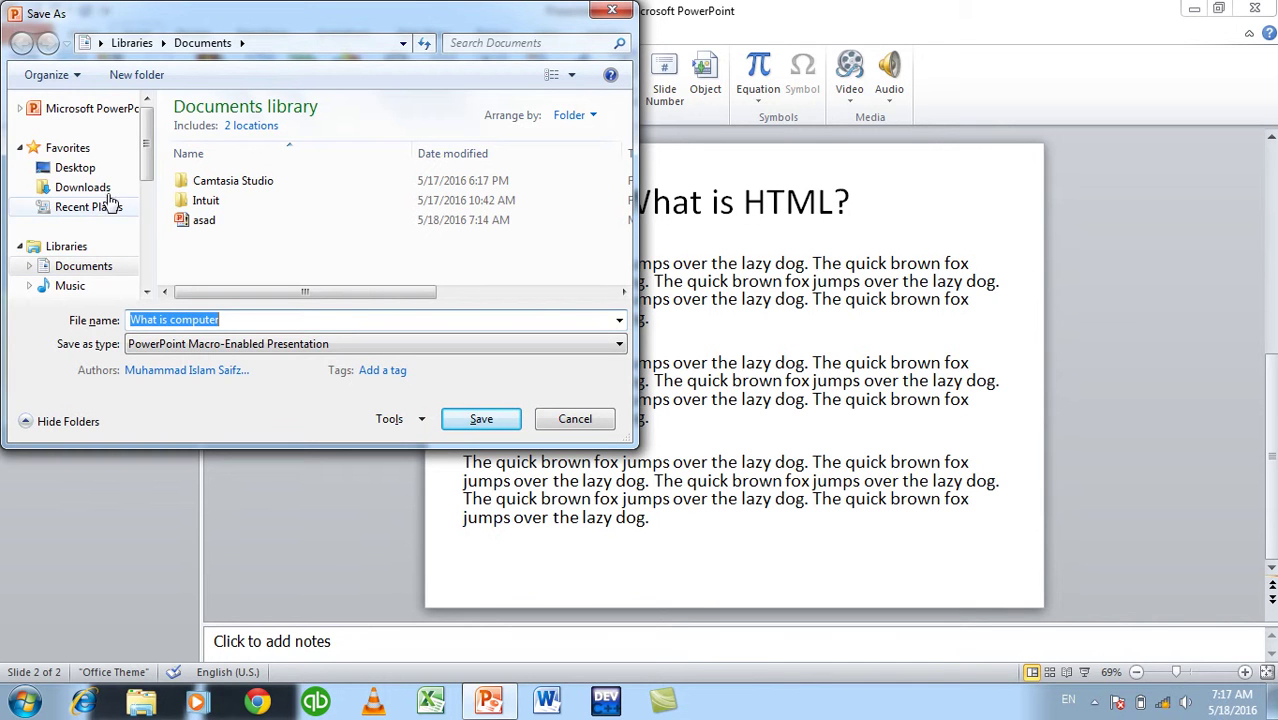
key(Escape)
Step: Replace the Default file location in Save options with the D: drive and apply it
click(24, 38)
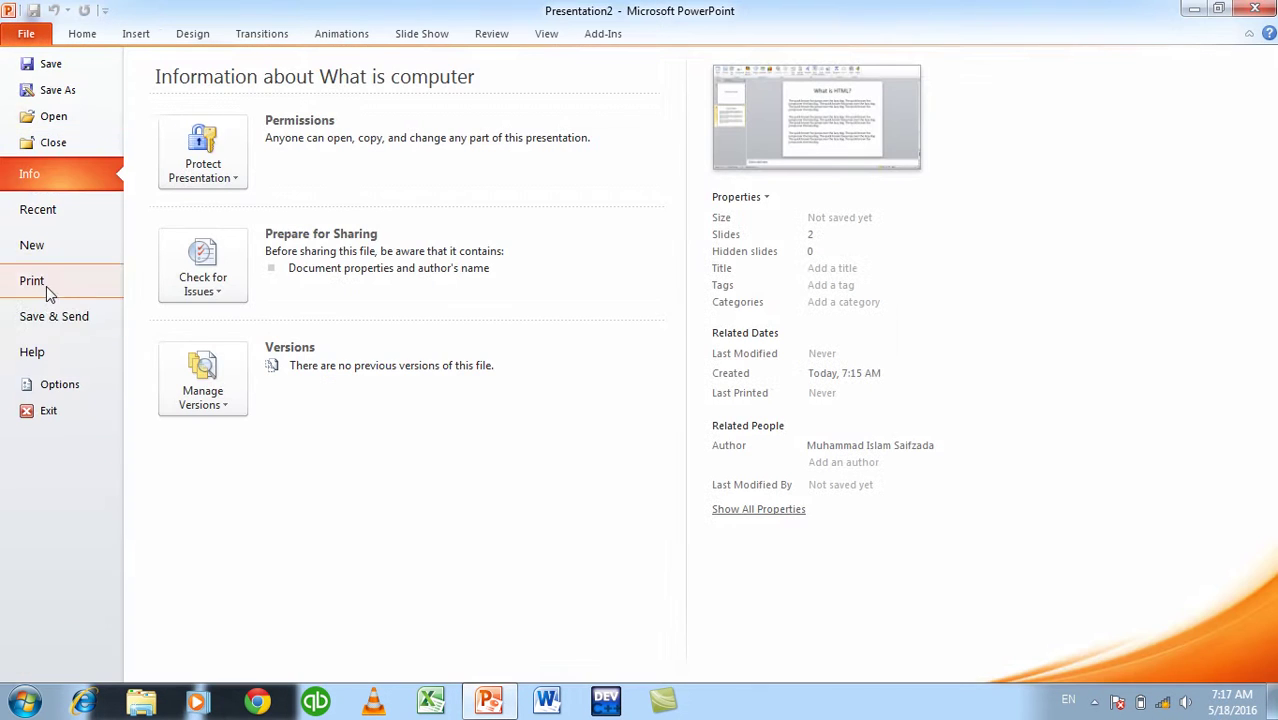
click(30, 380)
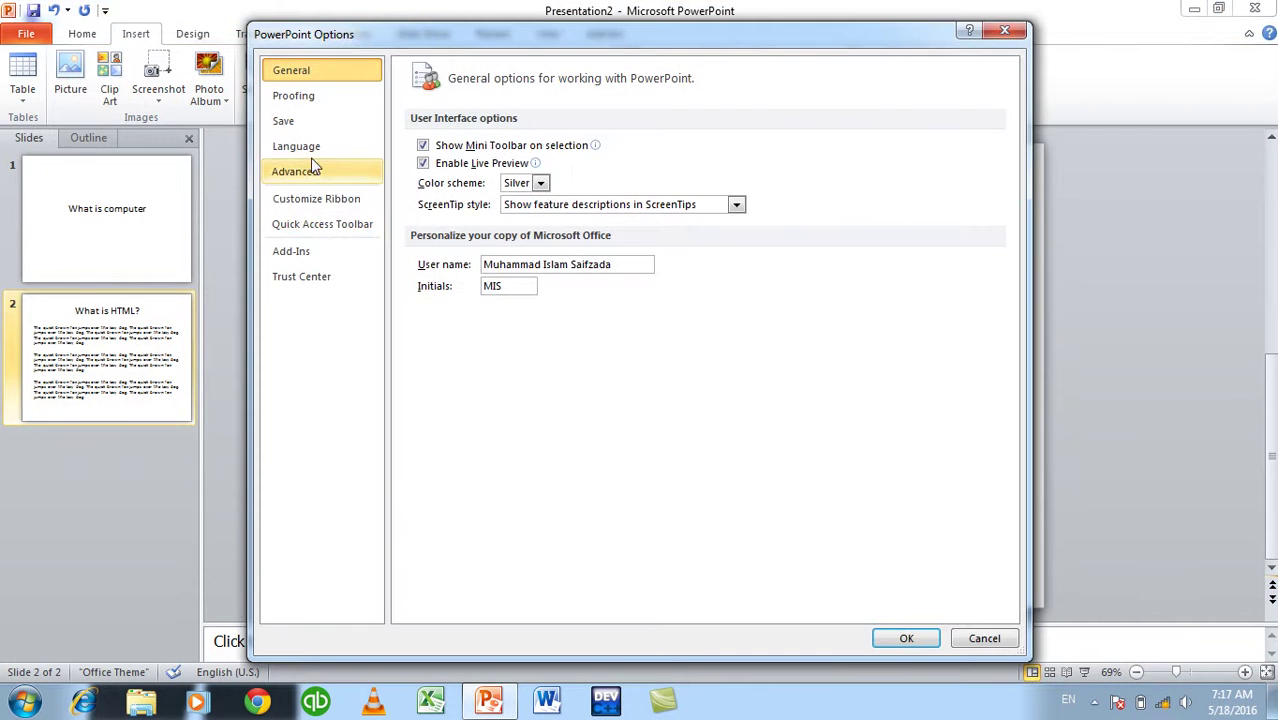
click(283, 121)
drag(747, 228, 392, 236)
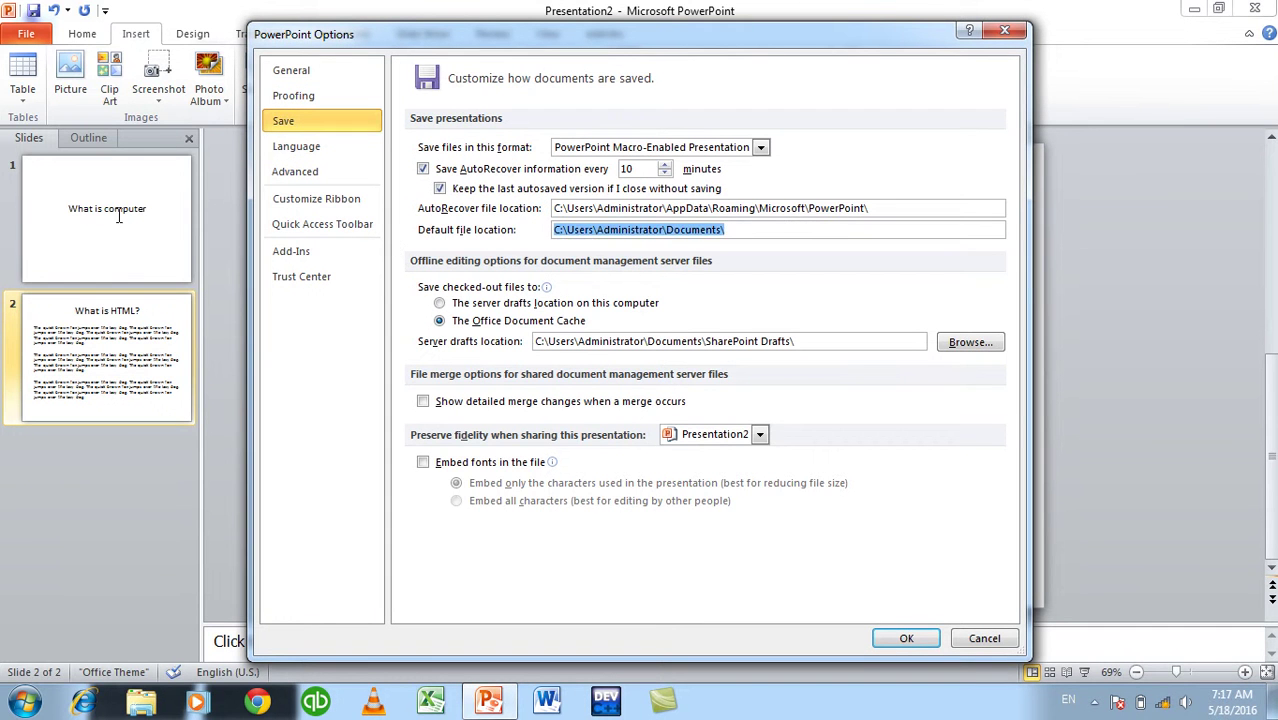
text(D:\)
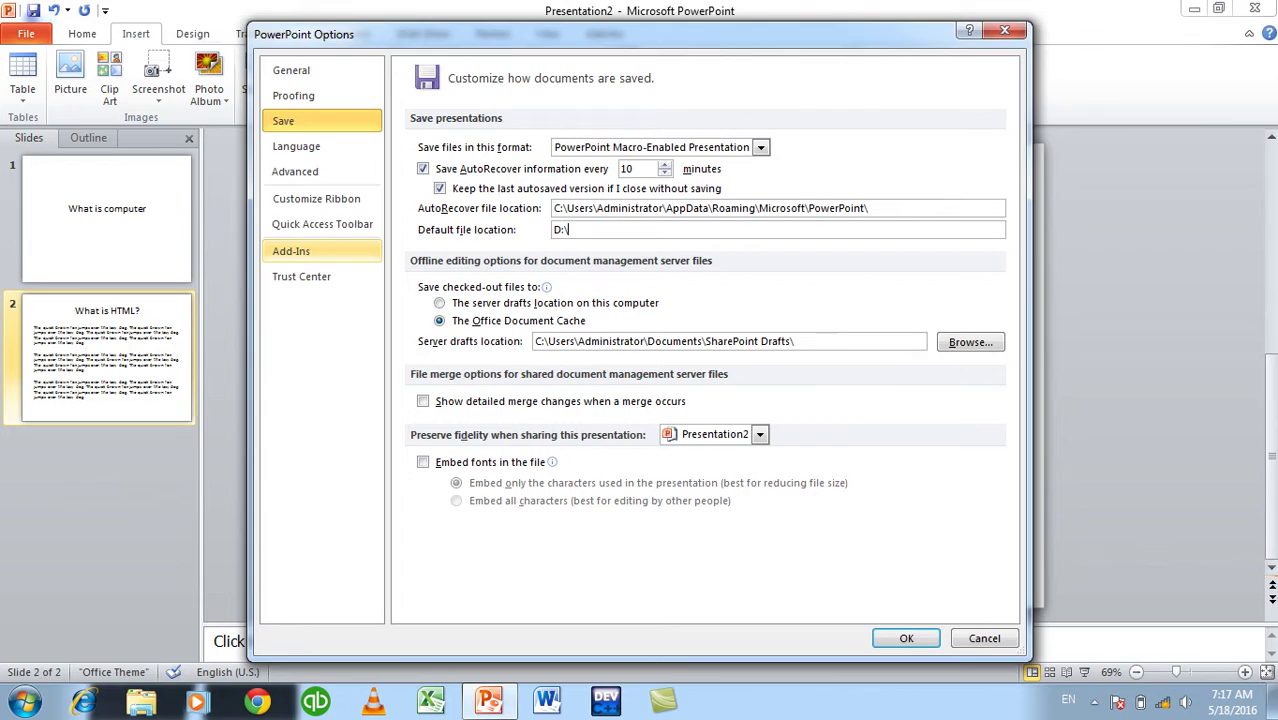
key(Return)
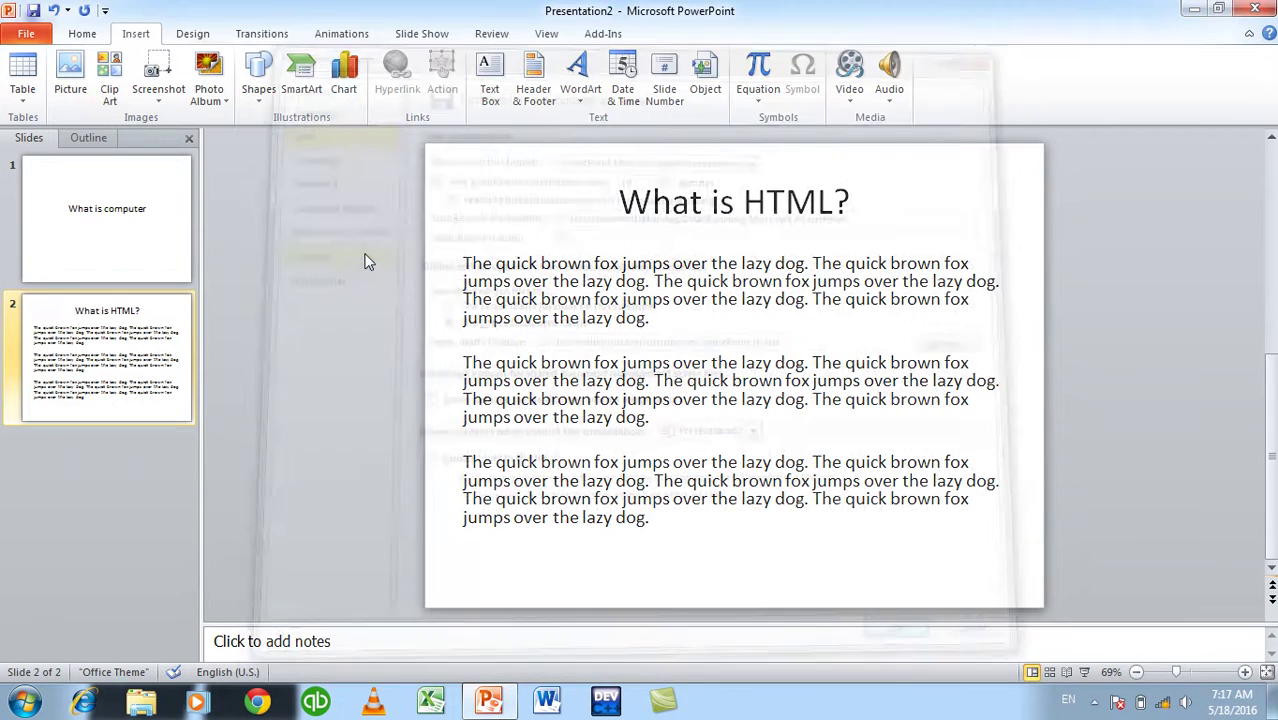
Step: Confirm Save As now opens on the D: drive, then cancel it
key(ctrl+s)
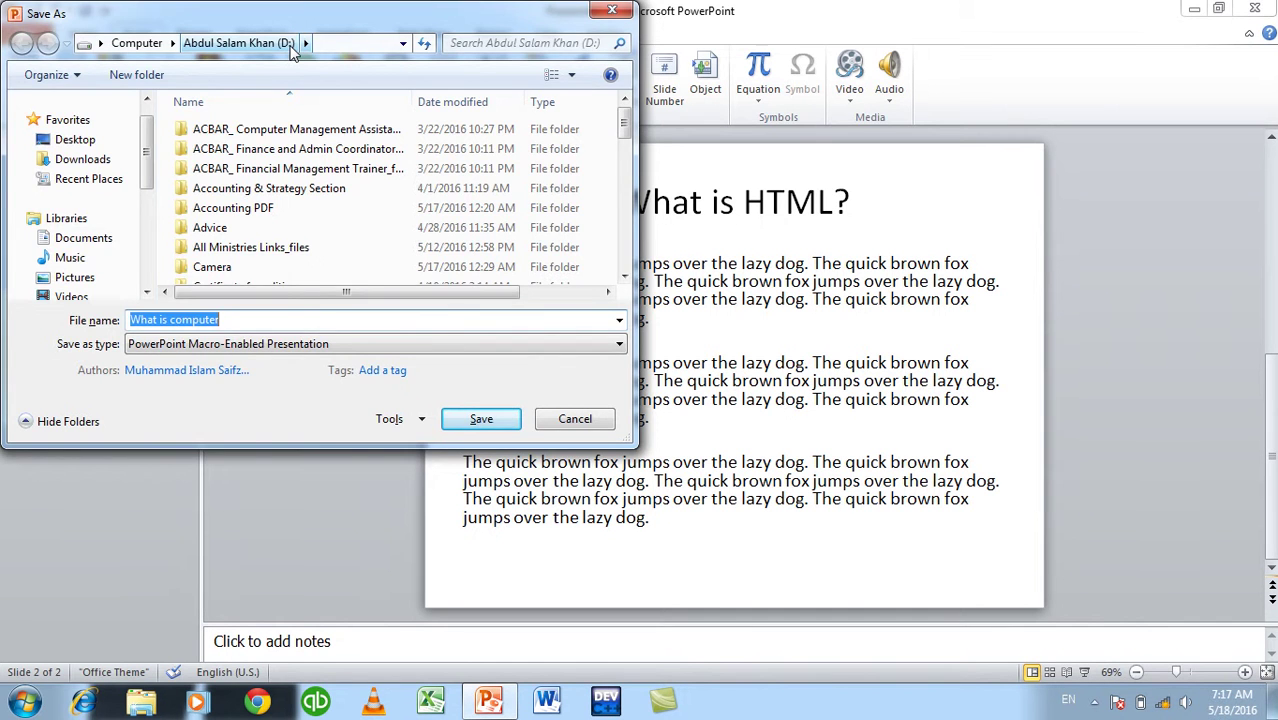
key(Escape)
click(490, 706)
click(490, 706)
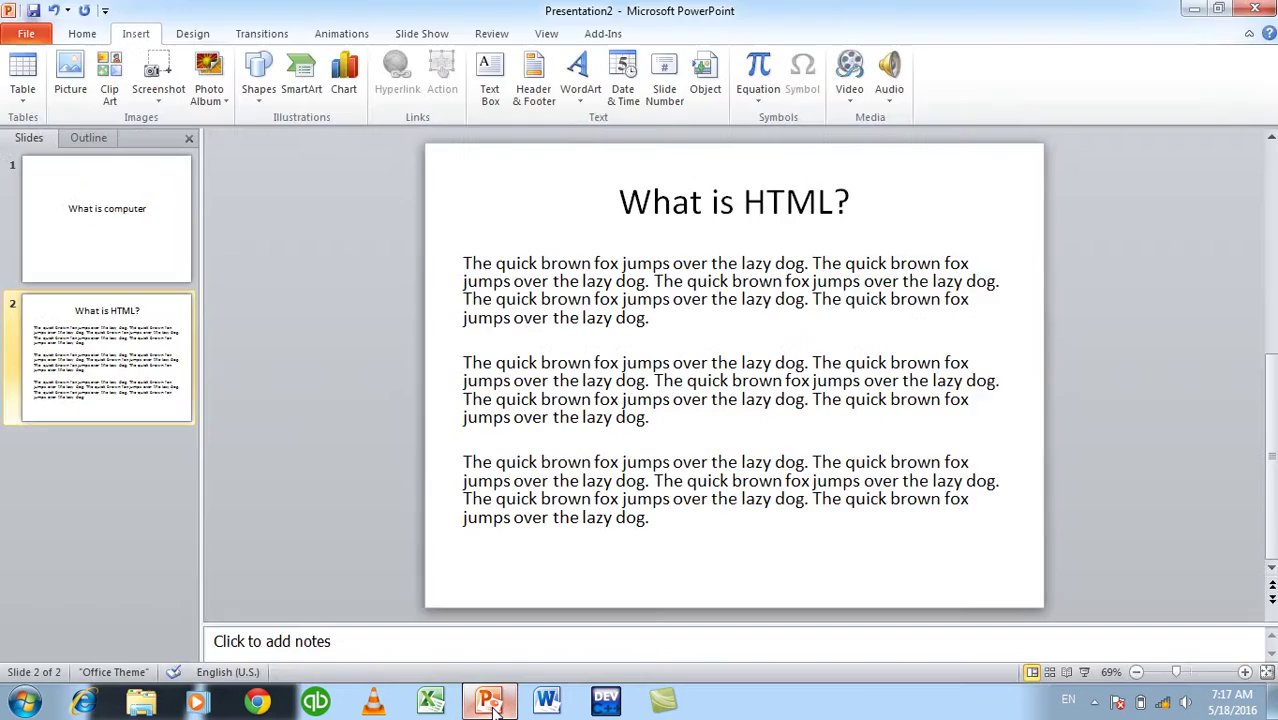
Step: Set the Default file location to C:\Users\Administrator and confirm where Save As now opens
click(26, 33)
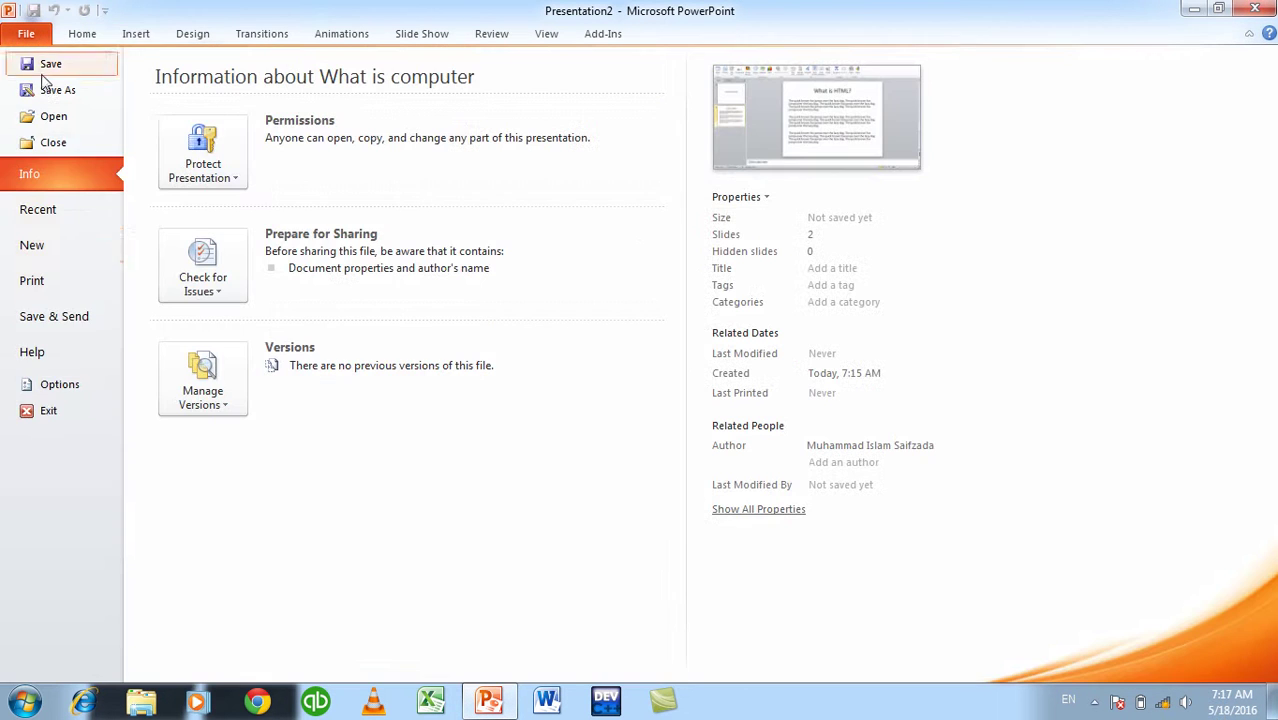
click(84, 387)
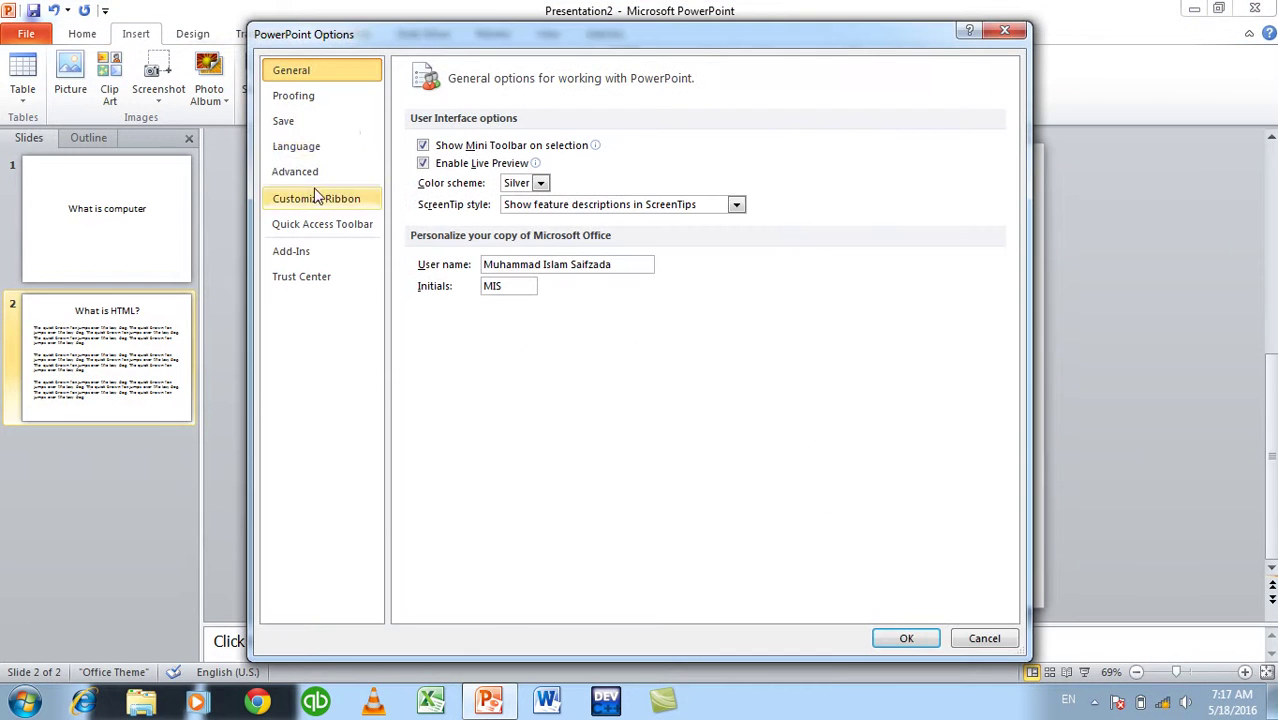
click(285, 121)
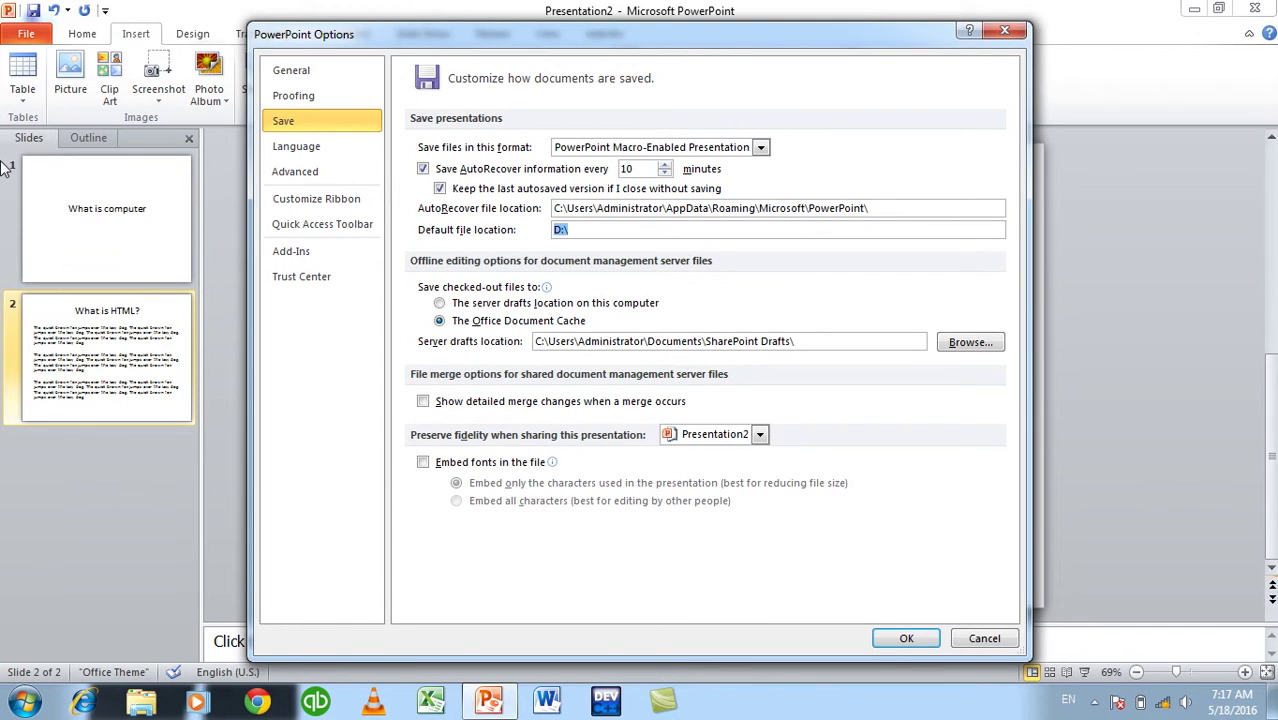
text(C:\Users\Administrator\Documents\)
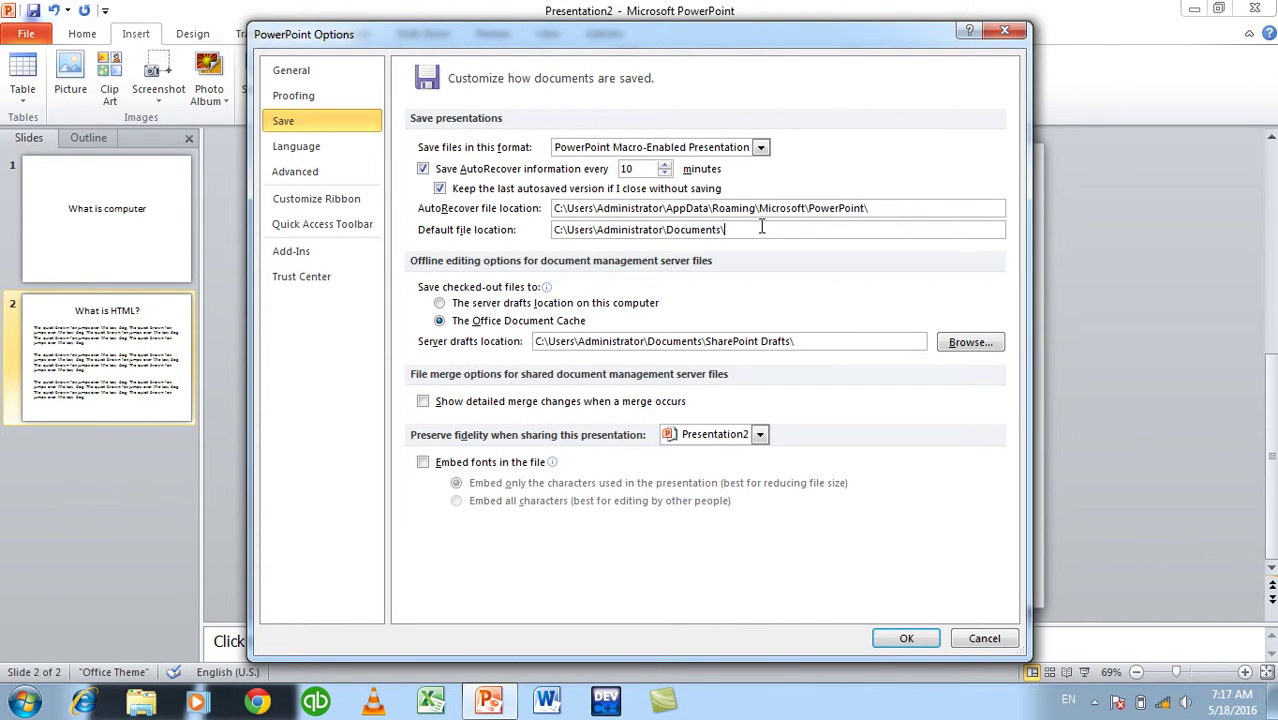
key(BackSpace)
key(BackSpace)
key(BackSpace)
key(Return)
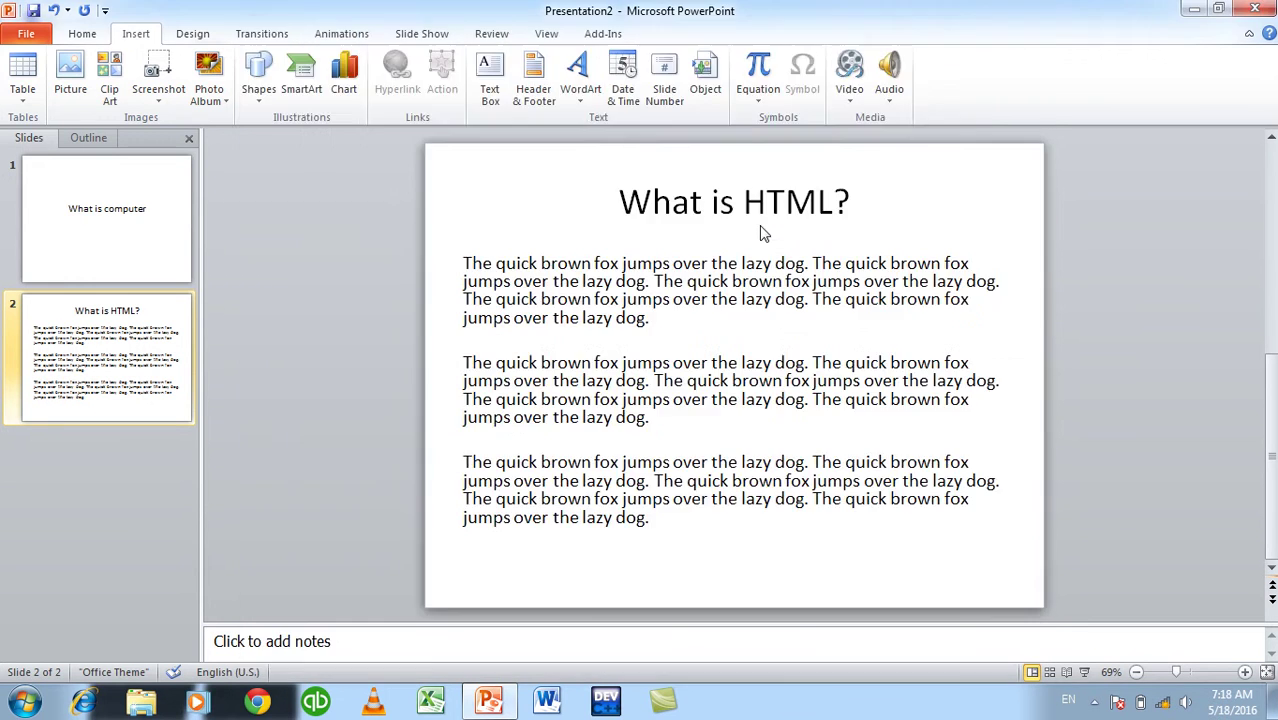
key(ctrl+s)
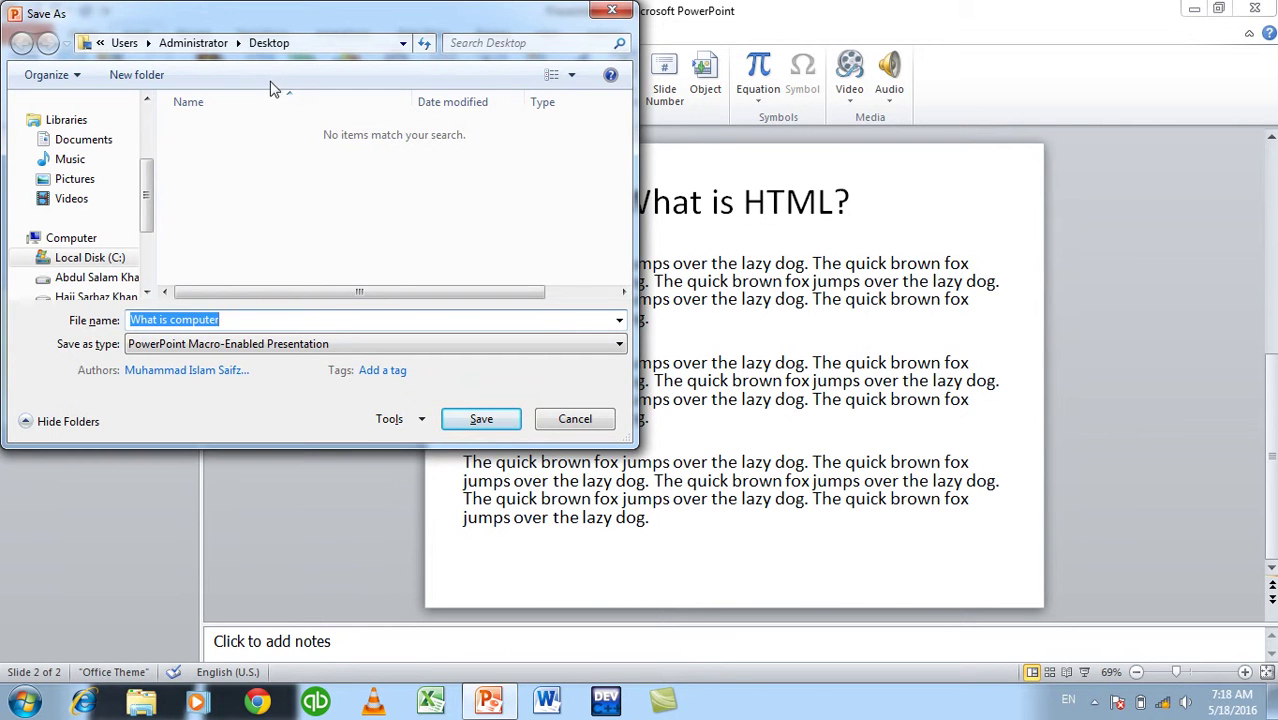
key(Escape)
Step: Restore the Default file location to C:\Users\Administrator\Documents and apply it
click(26, 33)
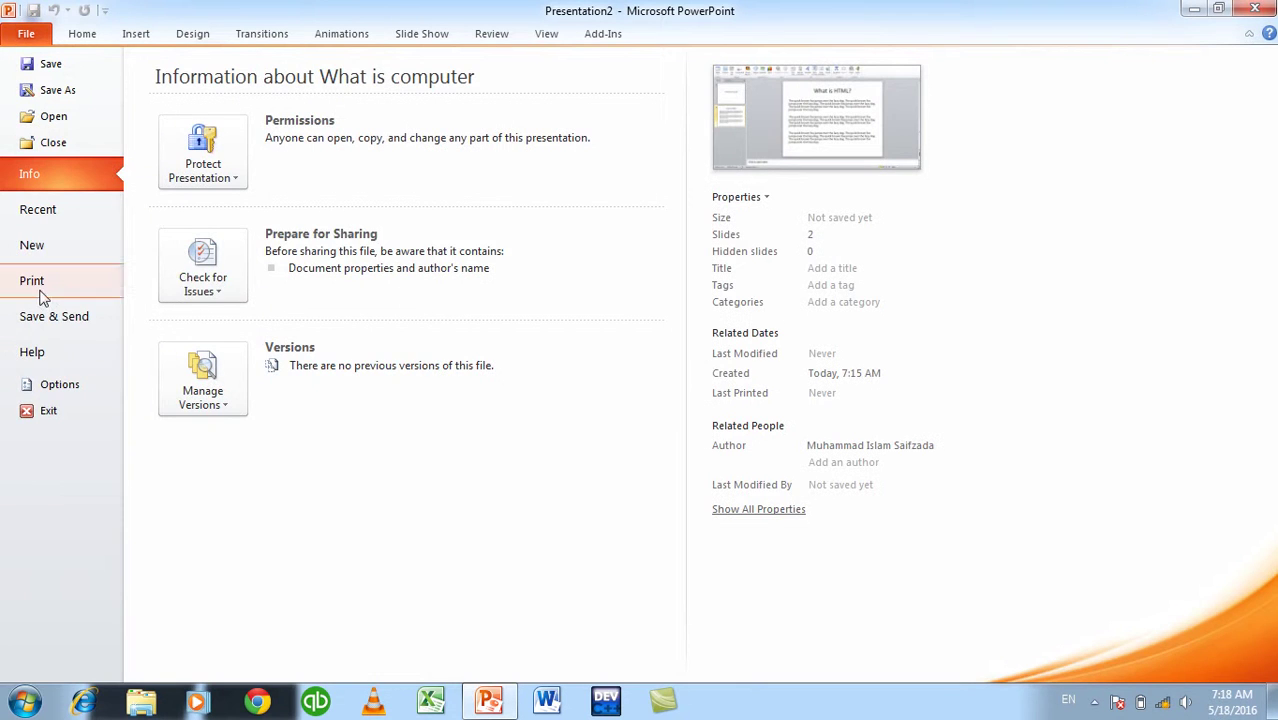
click(45, 380)
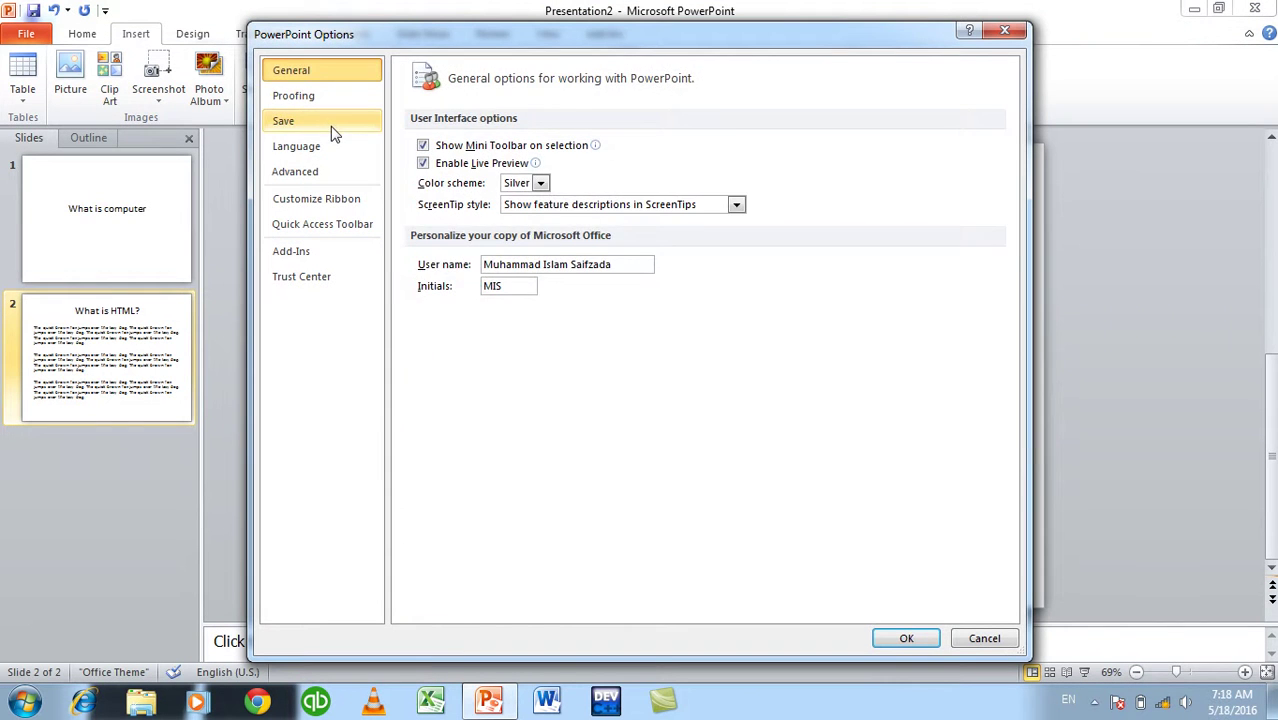
click(330, 122)
click(743, 232)
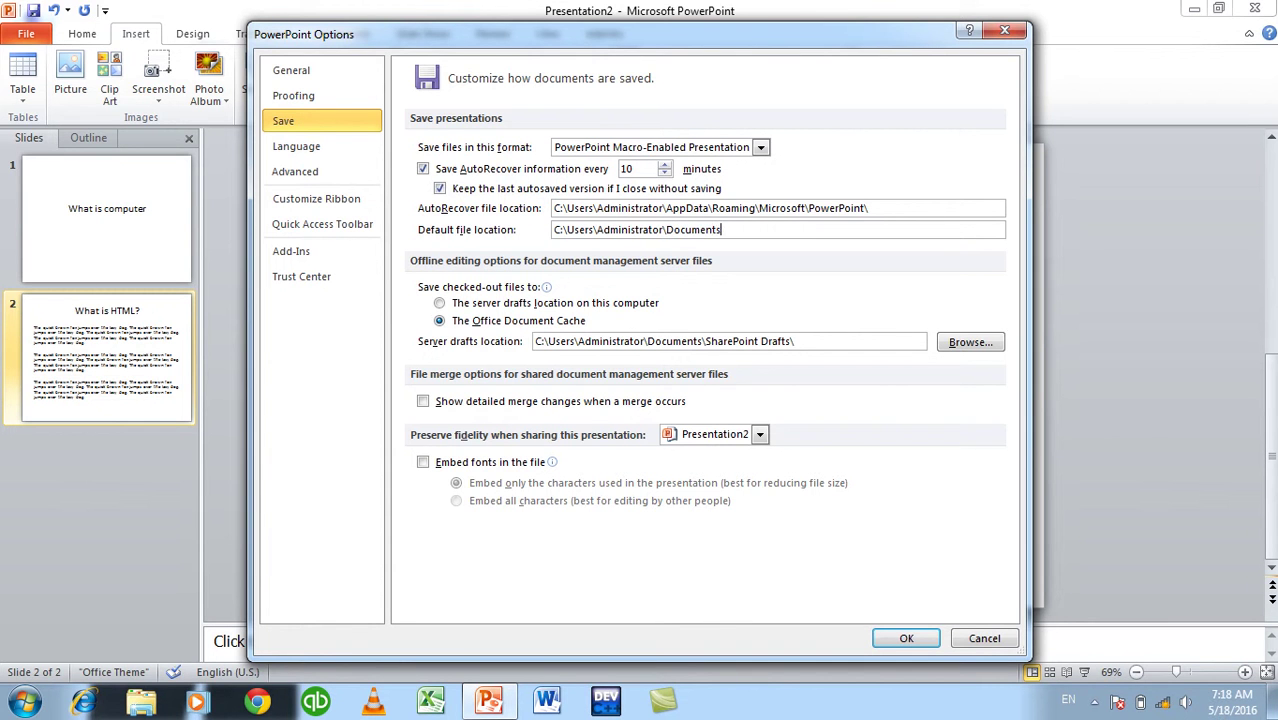
click(906, 638)
Step: Verify Save As opens on the Documents library, then cancel it
key(ctrl+s)
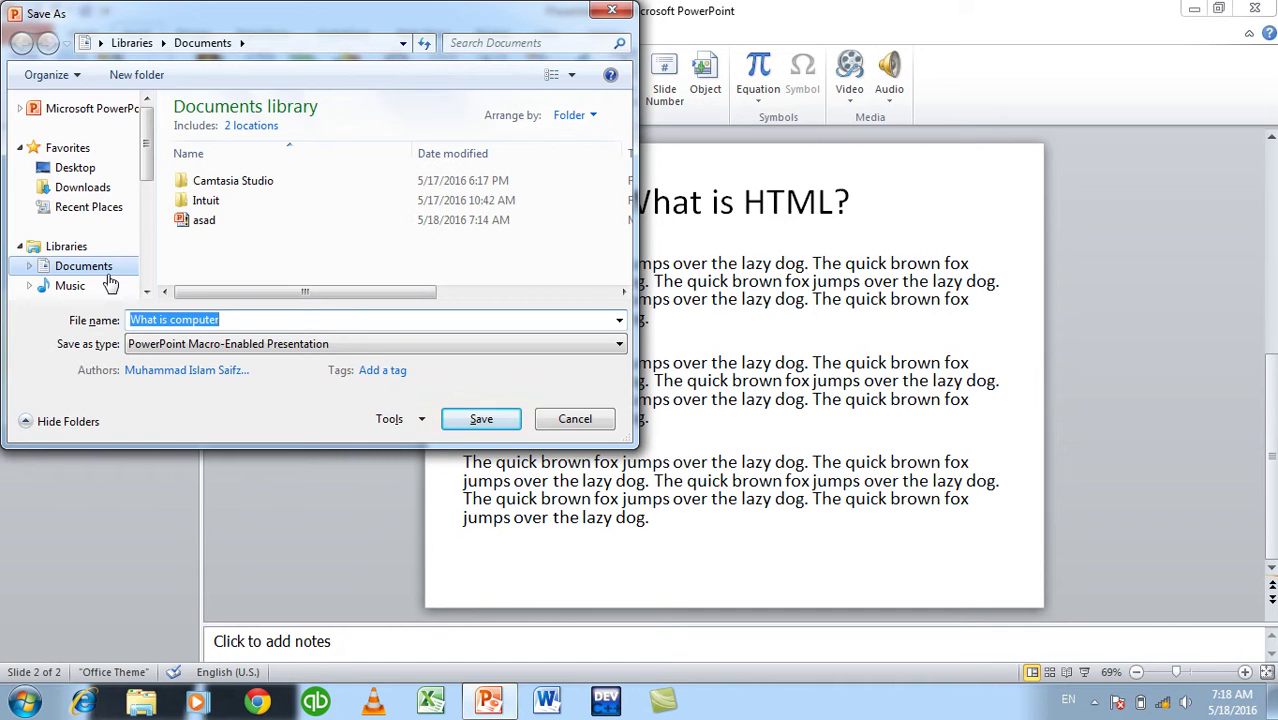
key(Escape)
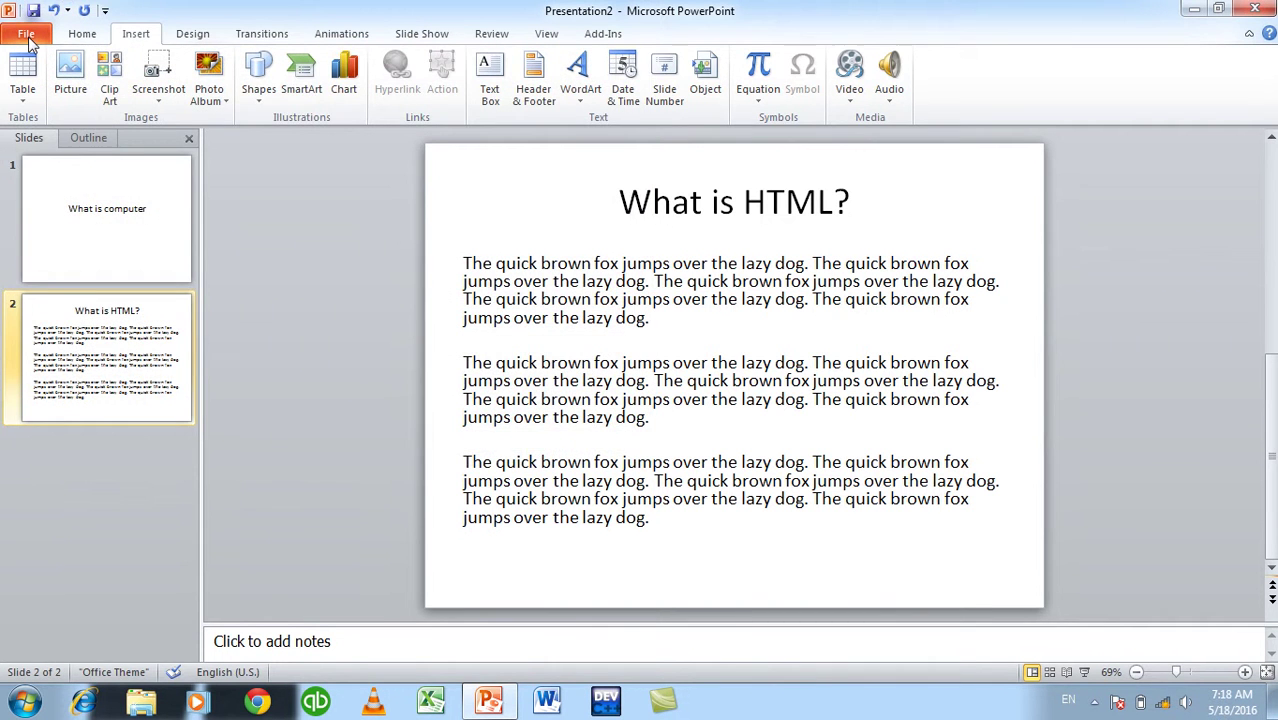
click(26, 33)
Step: Show PowerPoint's Save settings, then browse the Start menu's All Programs to the Microsoft Office folder
click(72, 386)
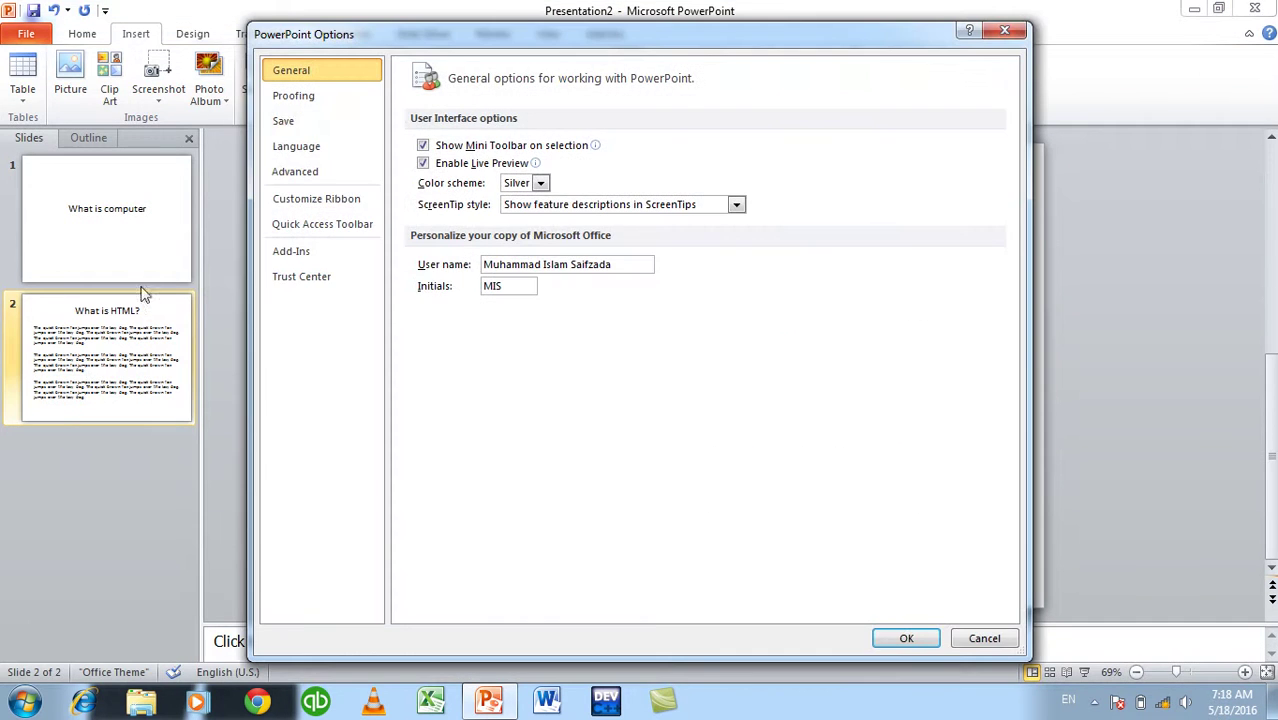
click(309, 121)
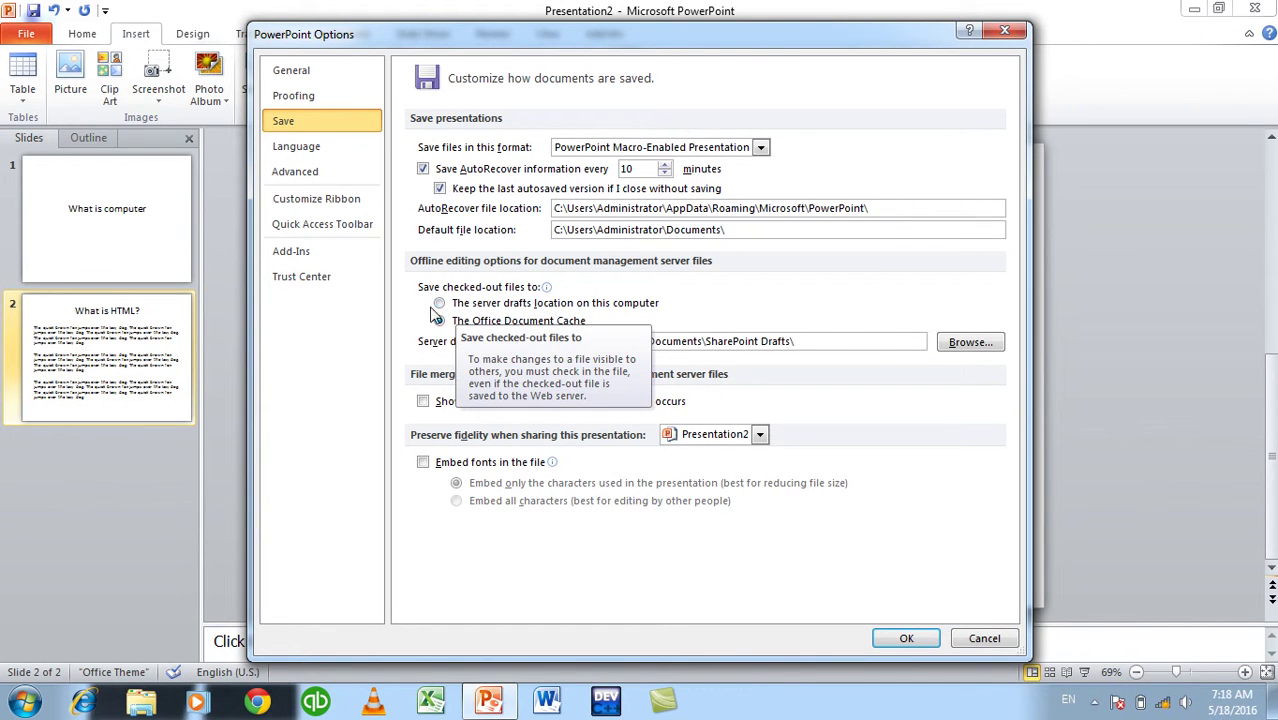
click(24, 703)
click(70, 617)
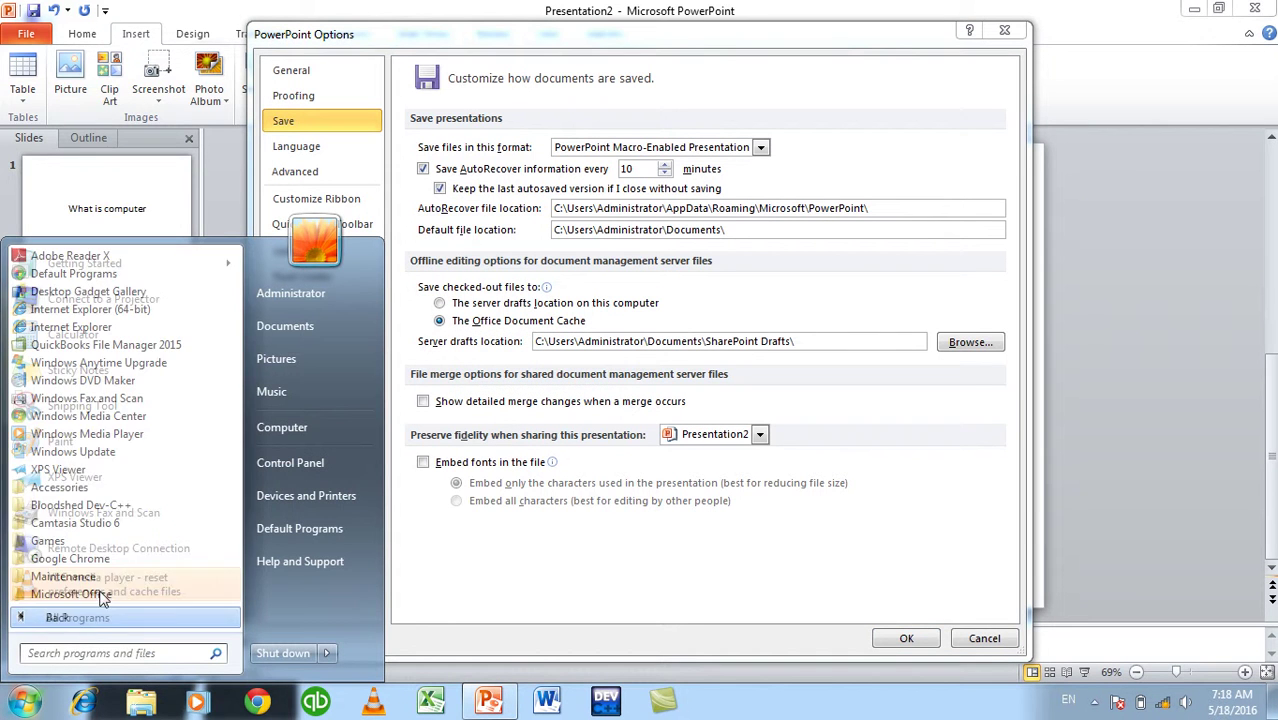
scroll(118, 497, down, 5)
click(94, 522)
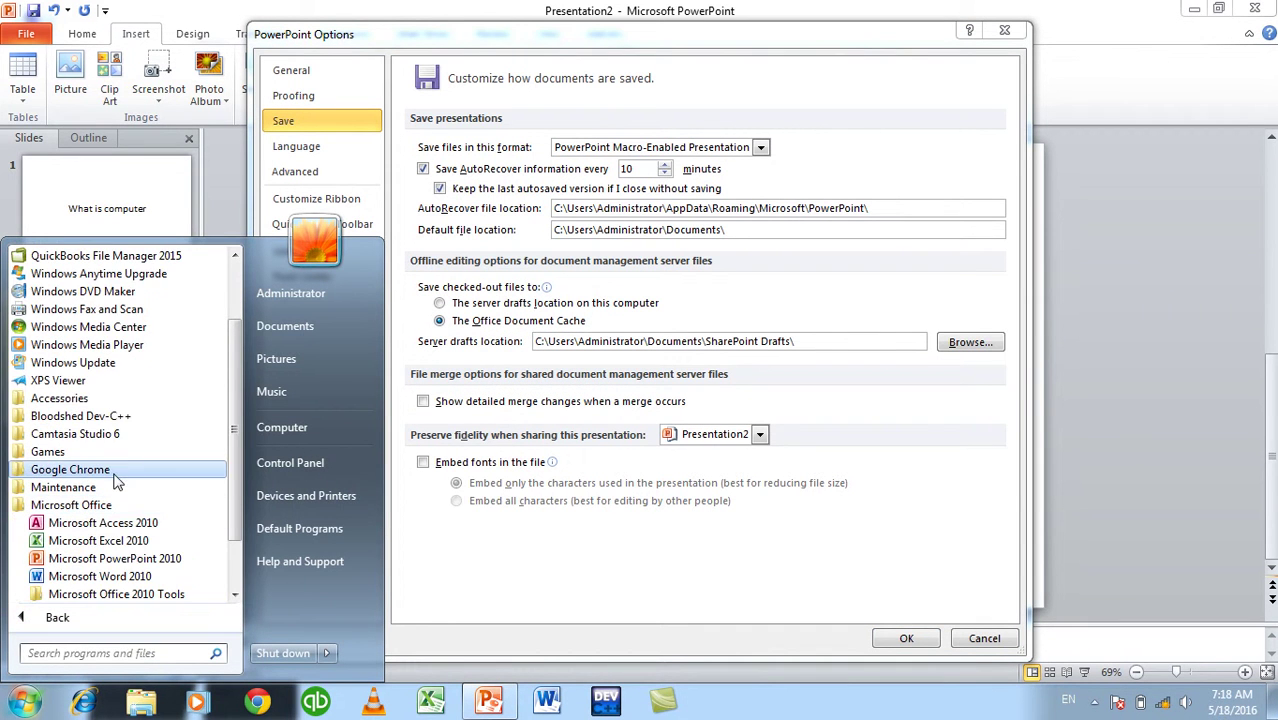
Step: Select the SharePoint Drafts server location path and open the Preserve fidelity presentation dropdown
scroll(115, 475, down, 2)
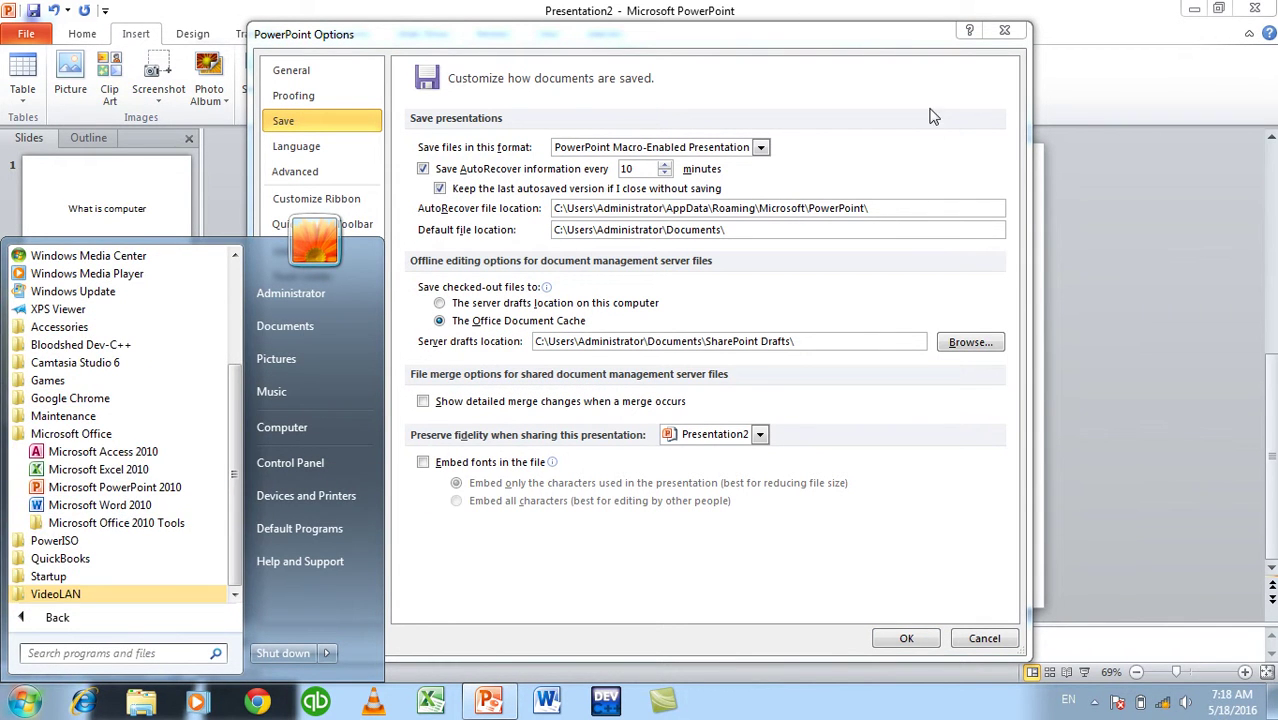
click(935, 118)
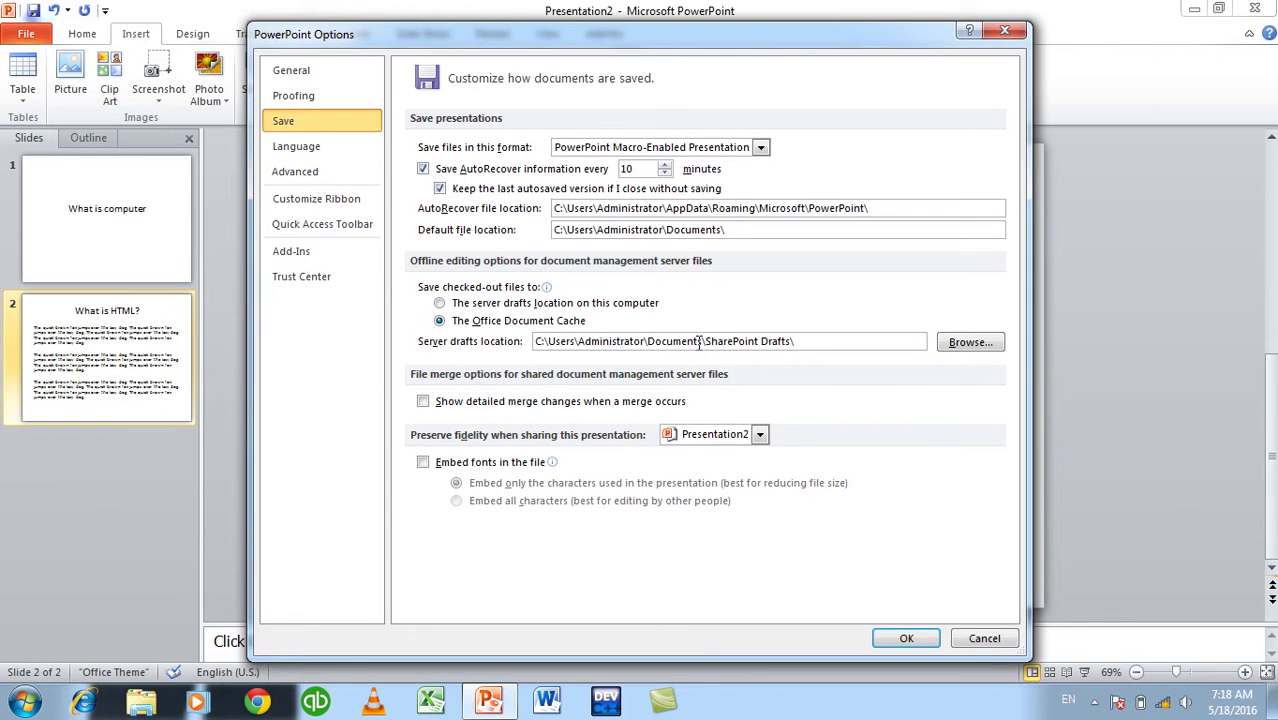
drag(827, 338, 503, 352)
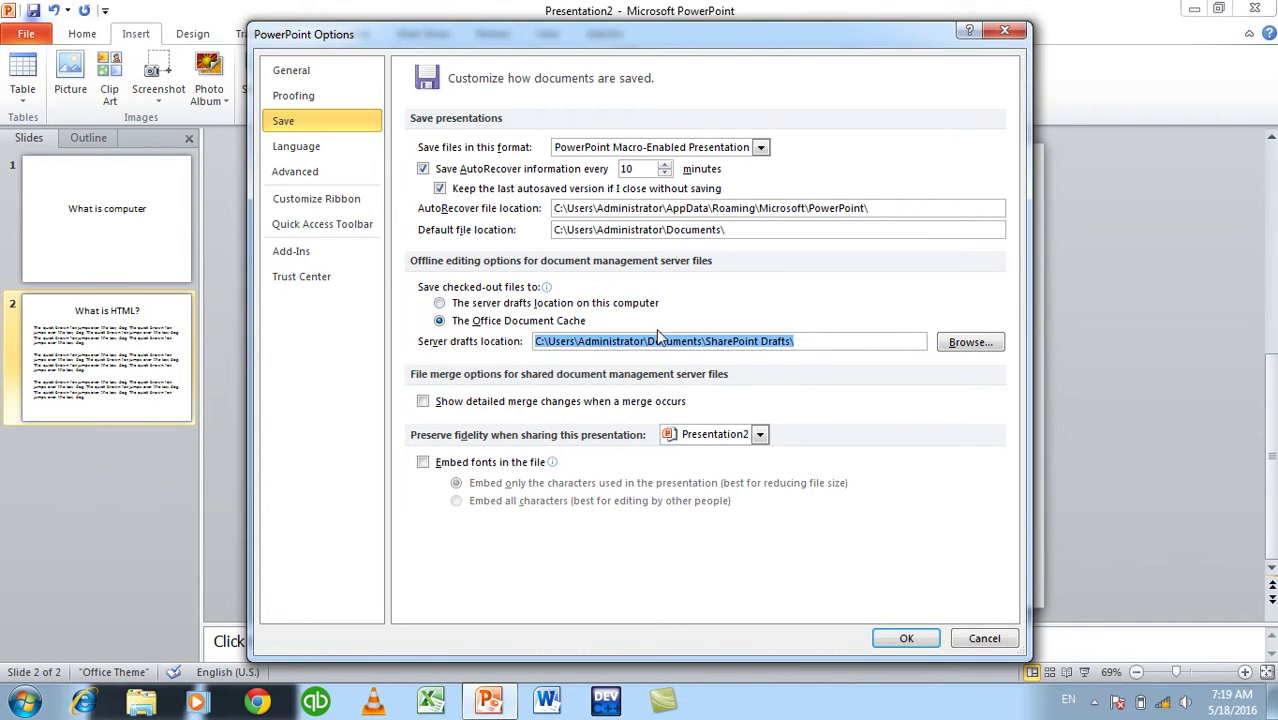
click(532, 306)
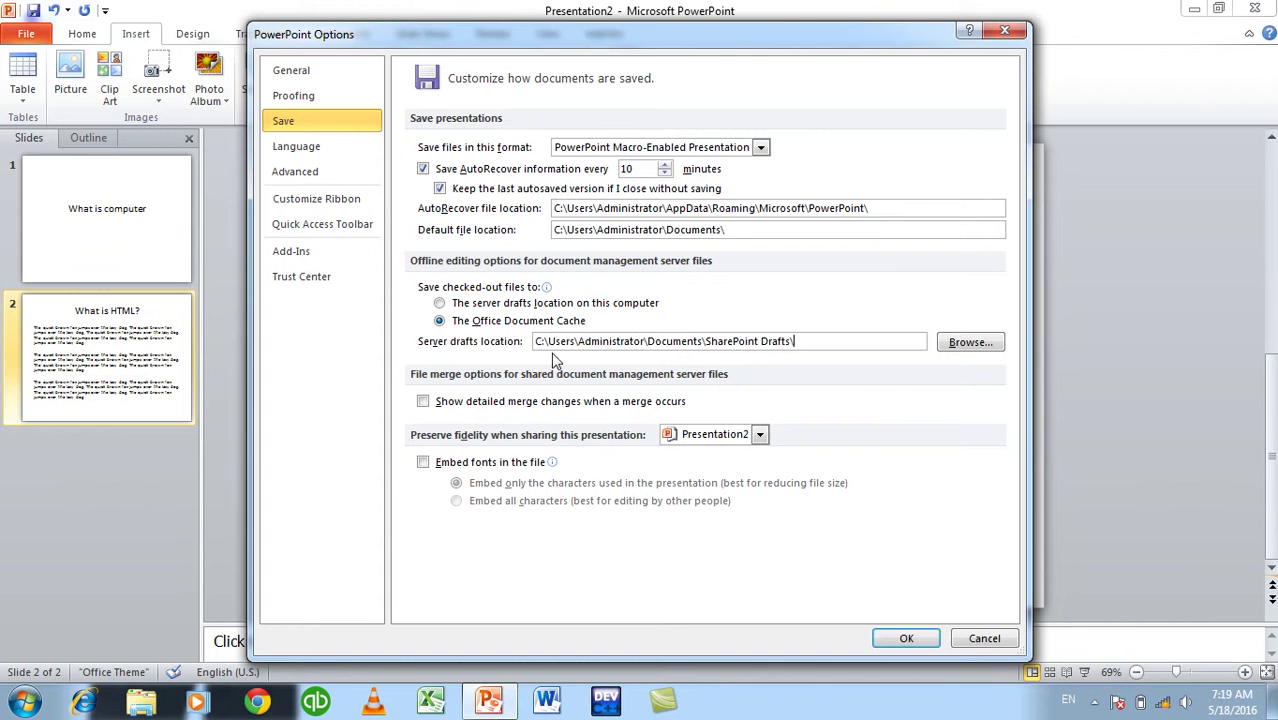
click(725, 445)
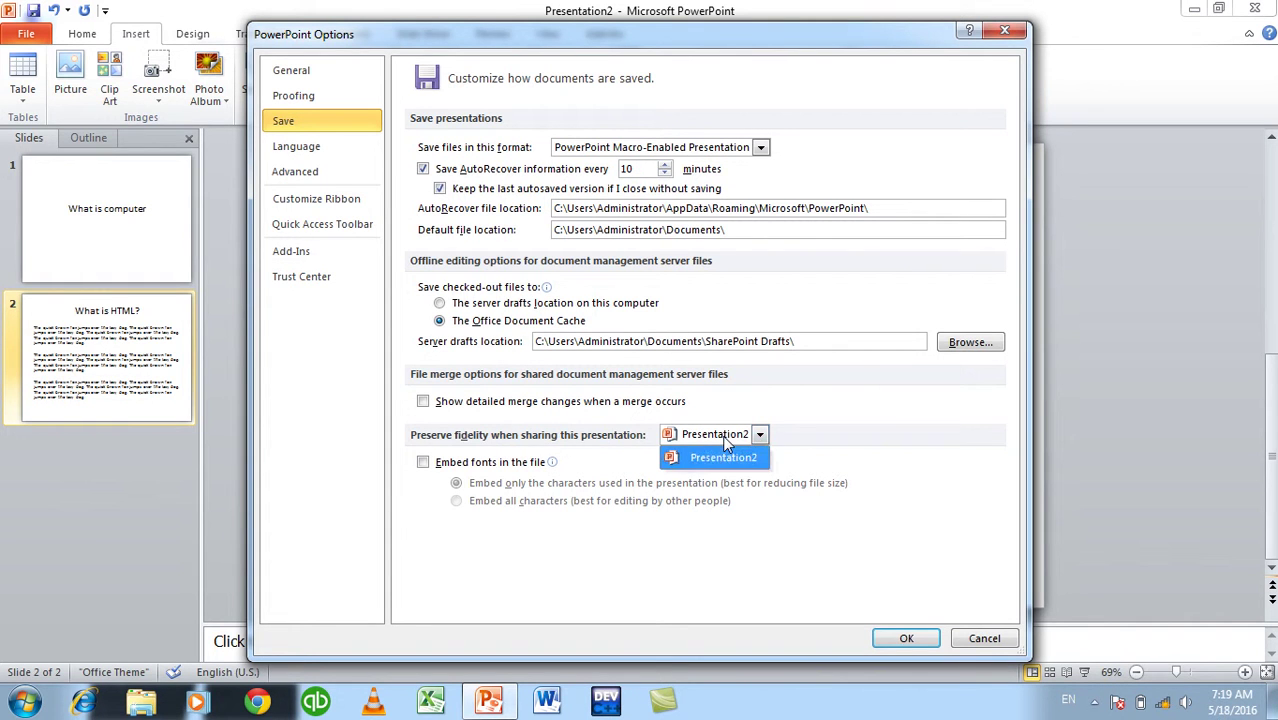
click(725, 447)
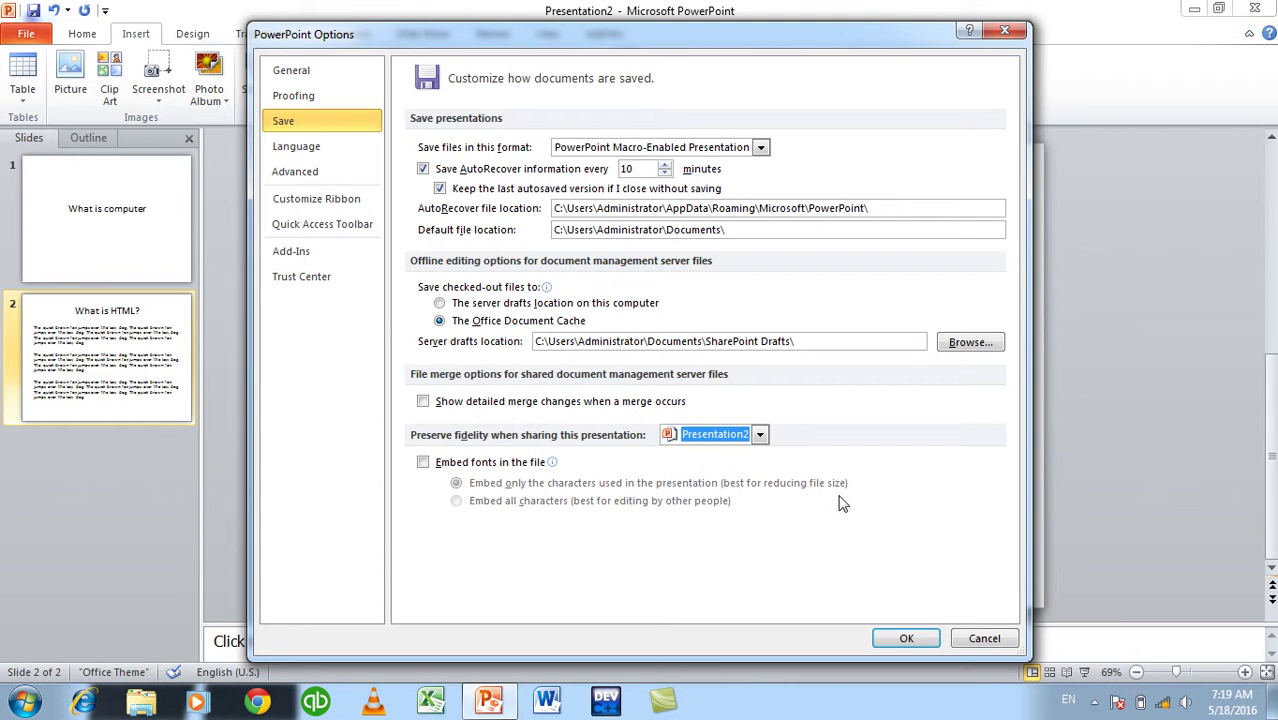
mouse_move(447, 467)
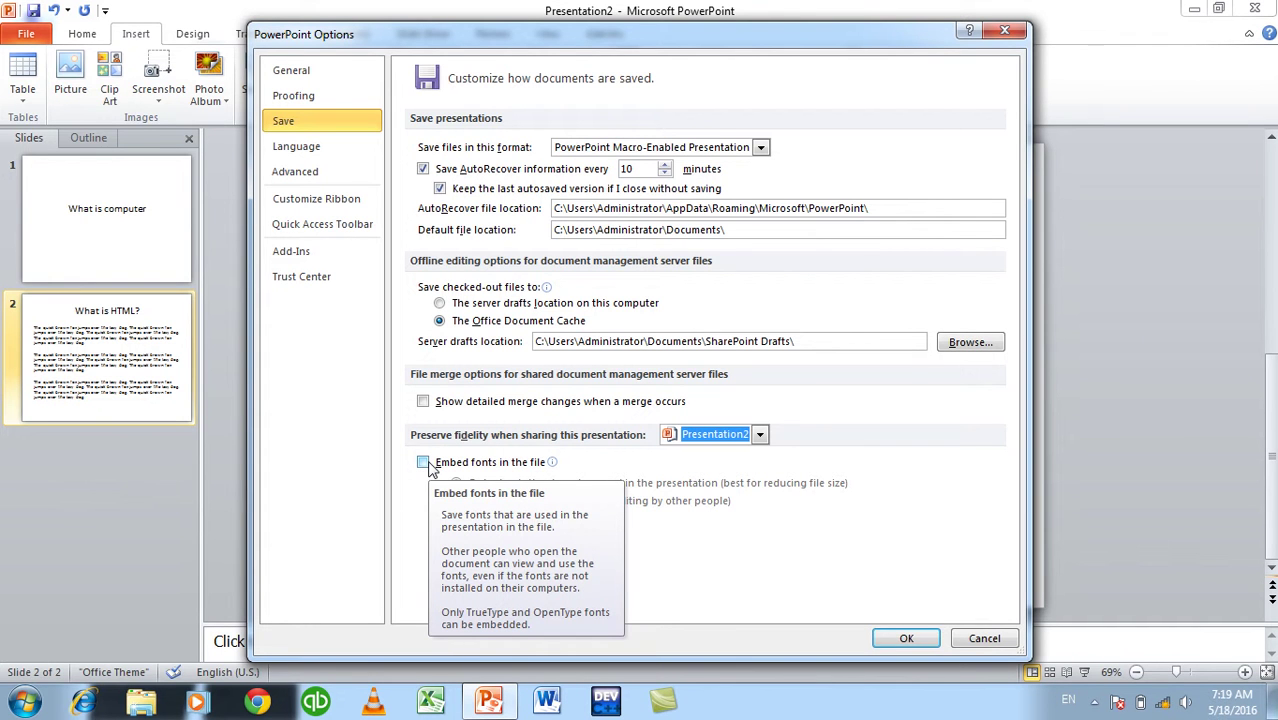
click(423, 462)
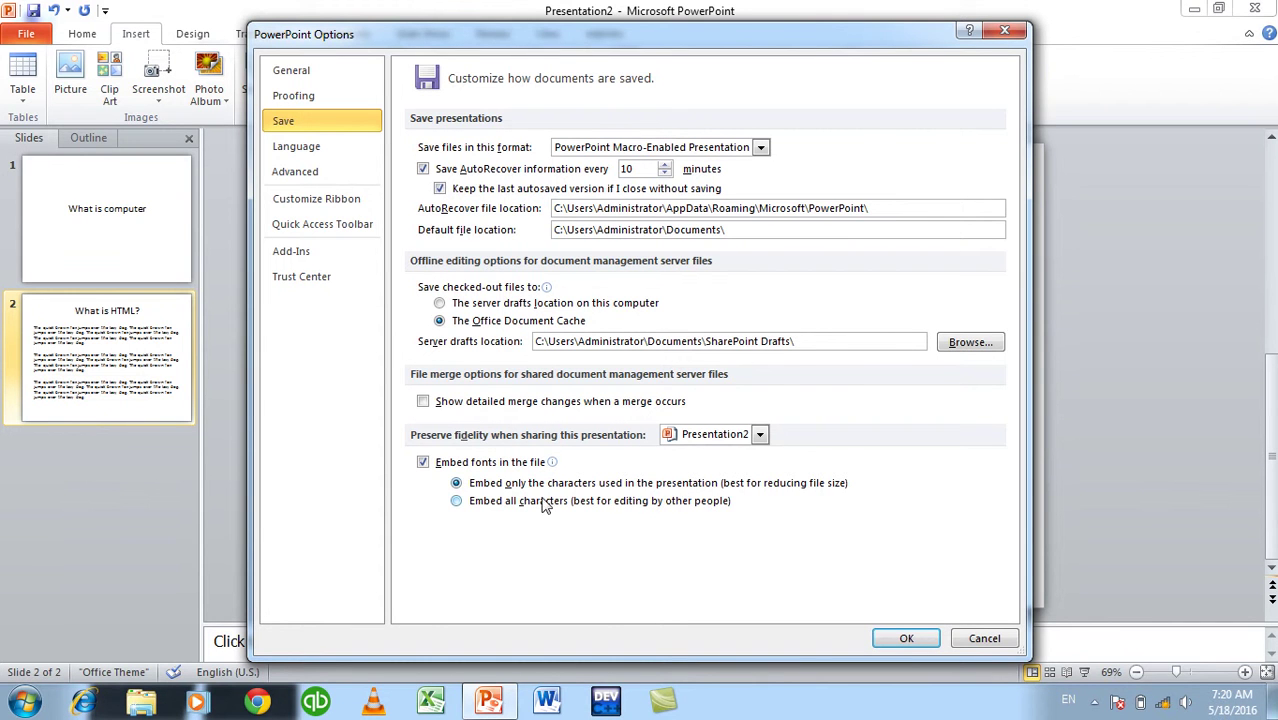
click(483, 505)
click(471, 462)
Step: Accept the options, then reopen PowerPoint Options on the Language settings
click(906, 637)
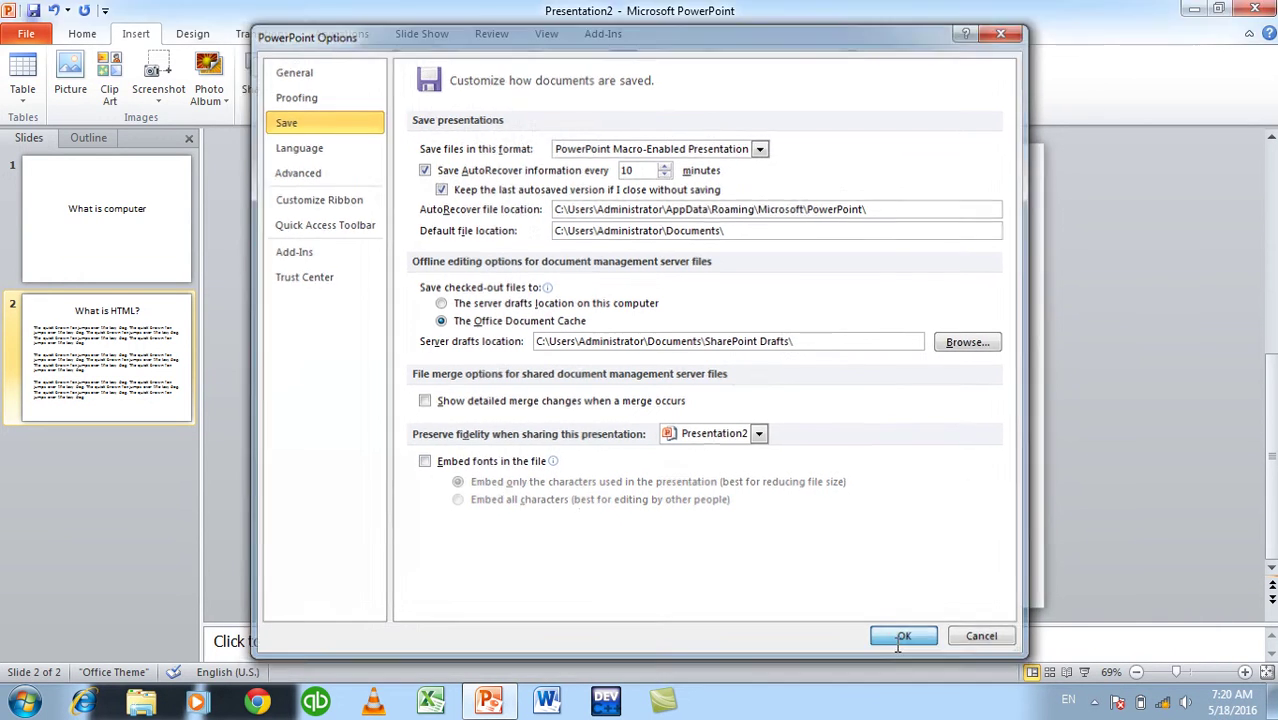
click(26, 33)
click(58, 374)
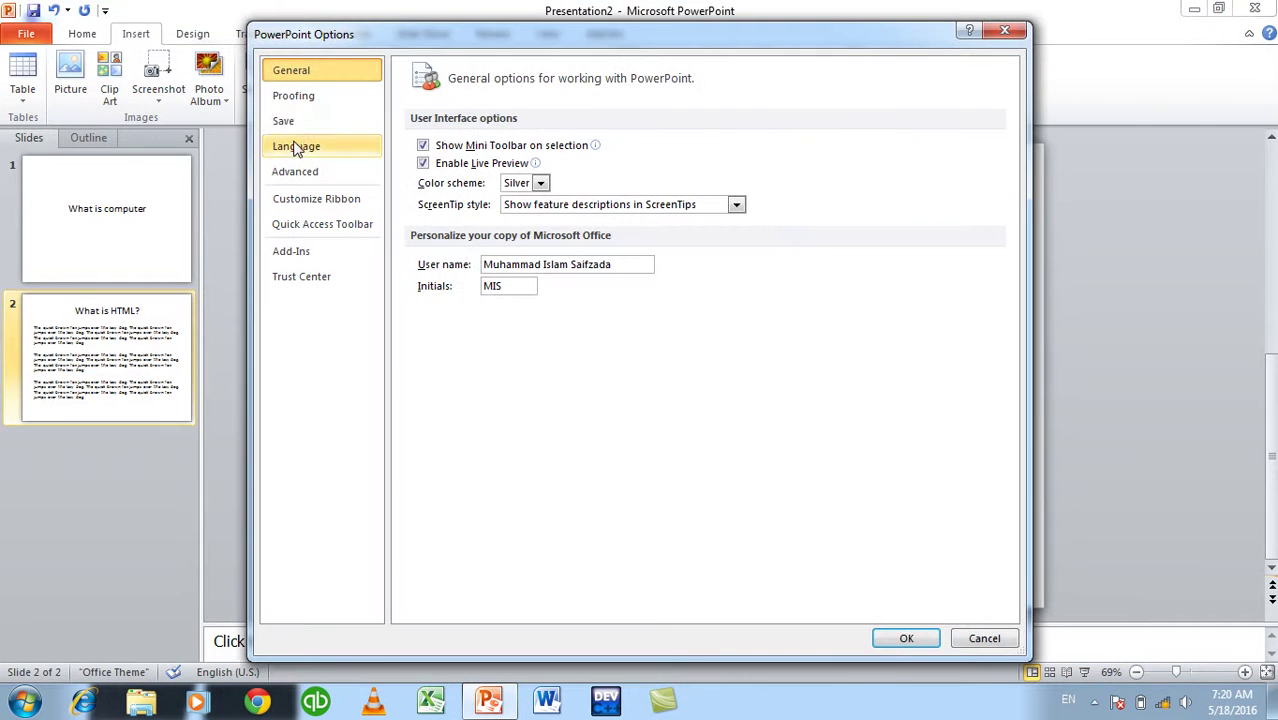
click(297, 122)
click(298, 148)
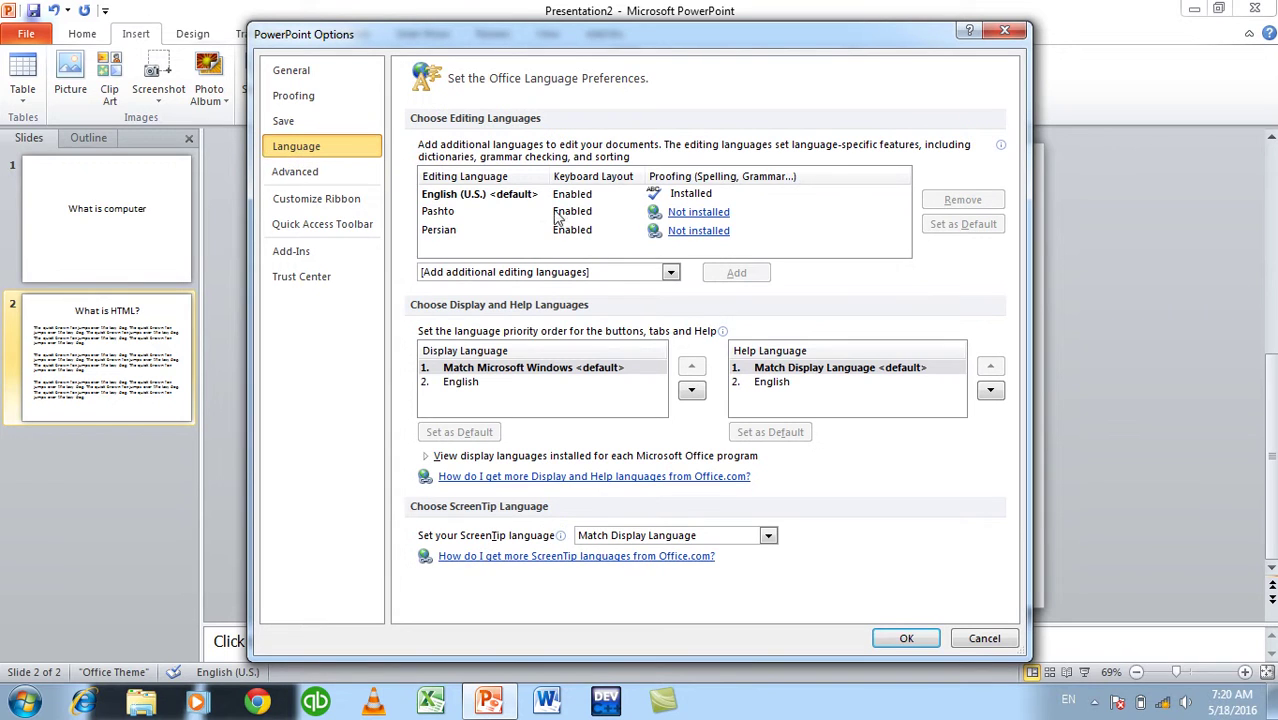
Step: Browse the English, Pashto and Persian editing languages and the English display and help language lists
key(Tab)
click(457, 215)
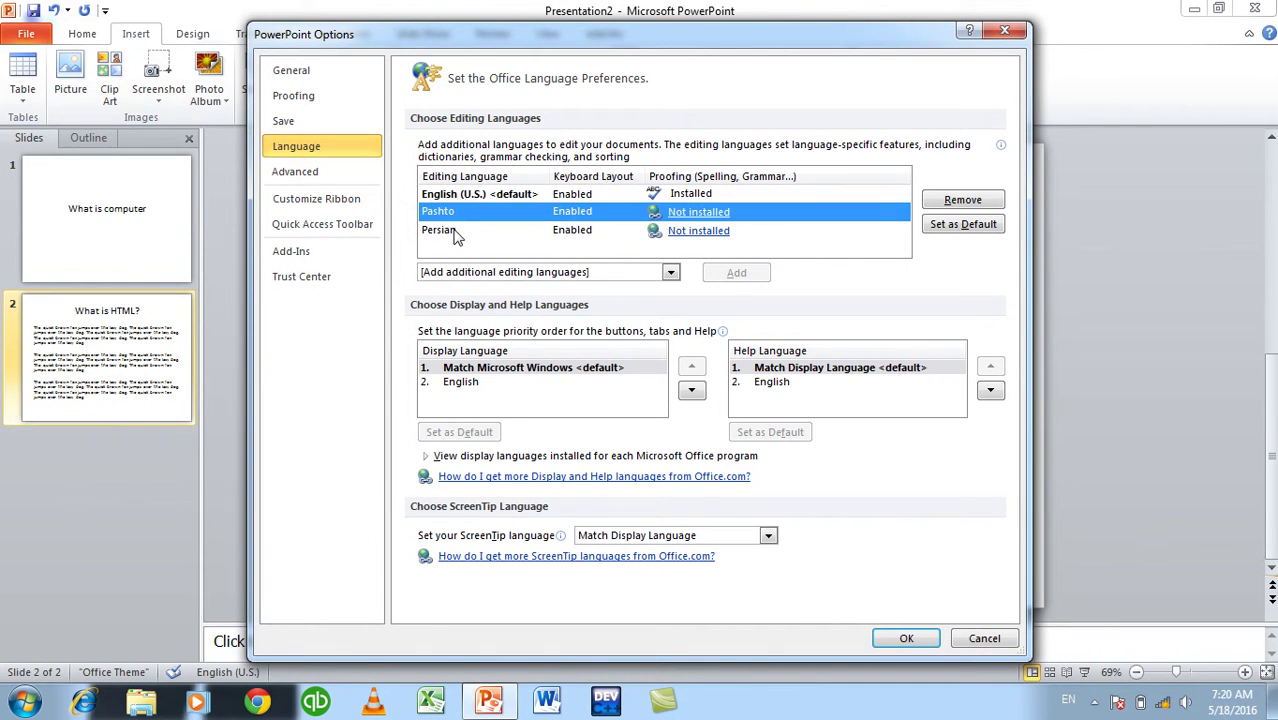
click(455, 233)
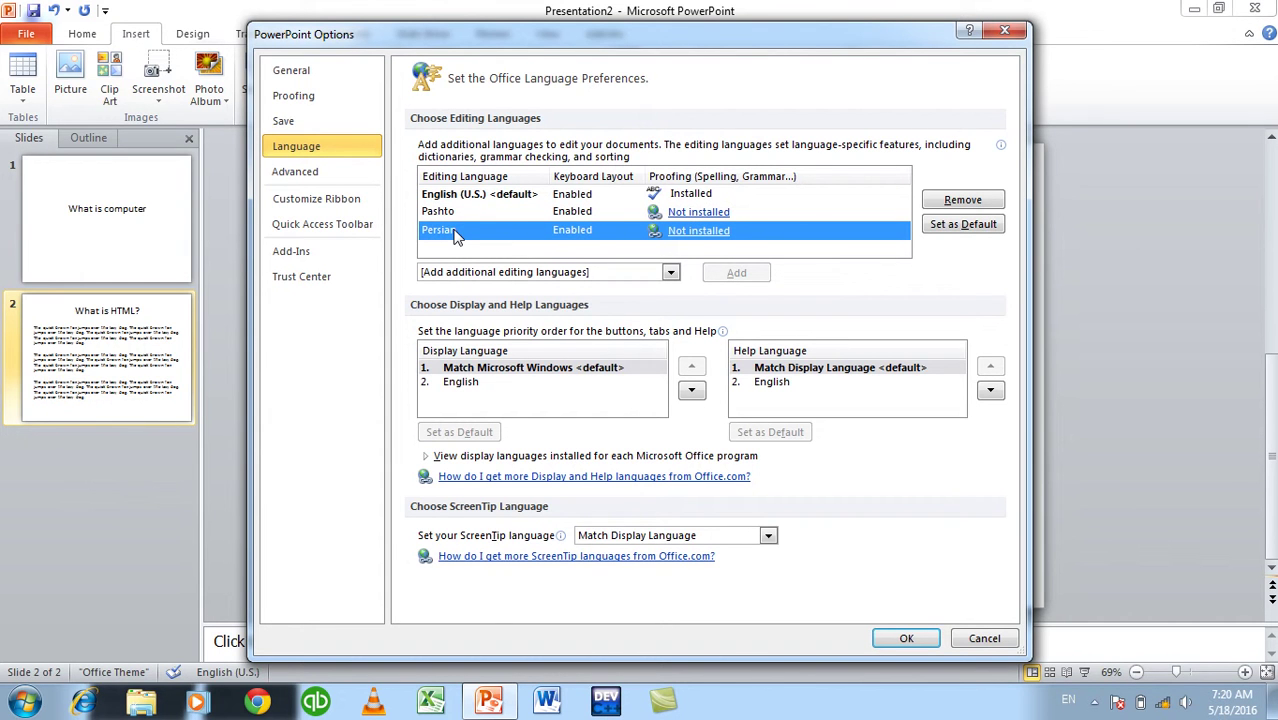
click(479, 378)
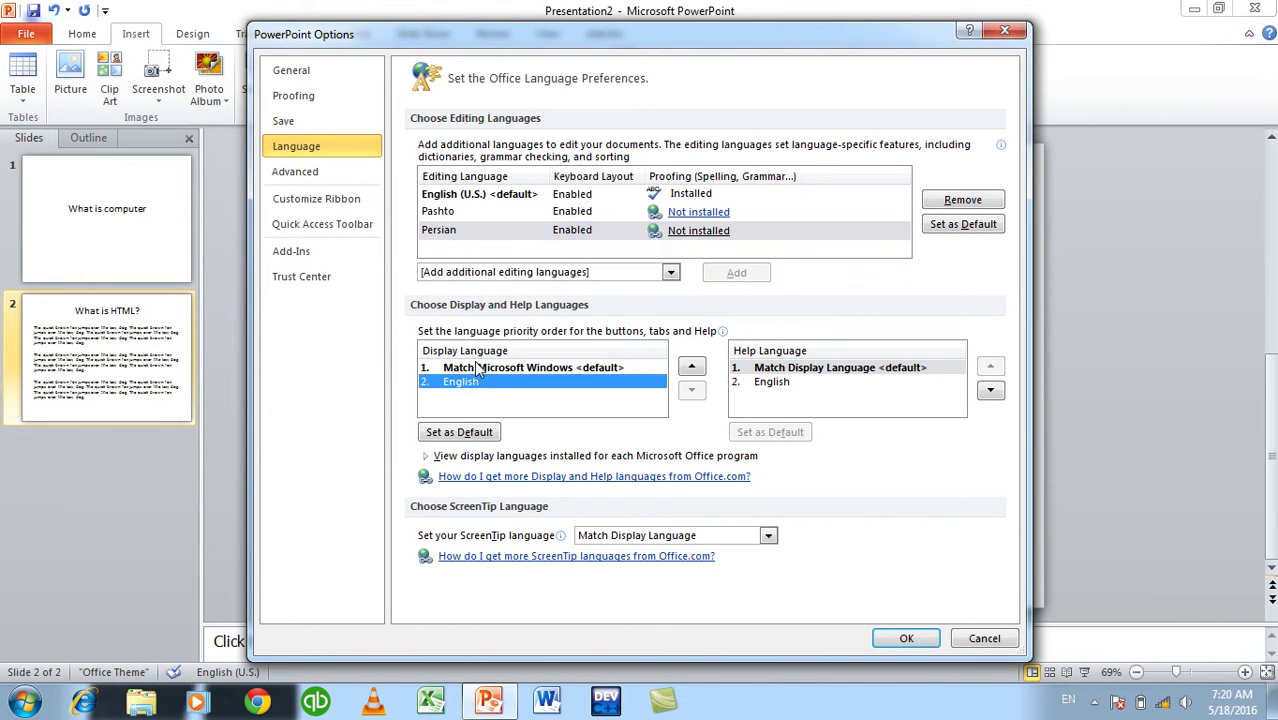
click(766, 383)
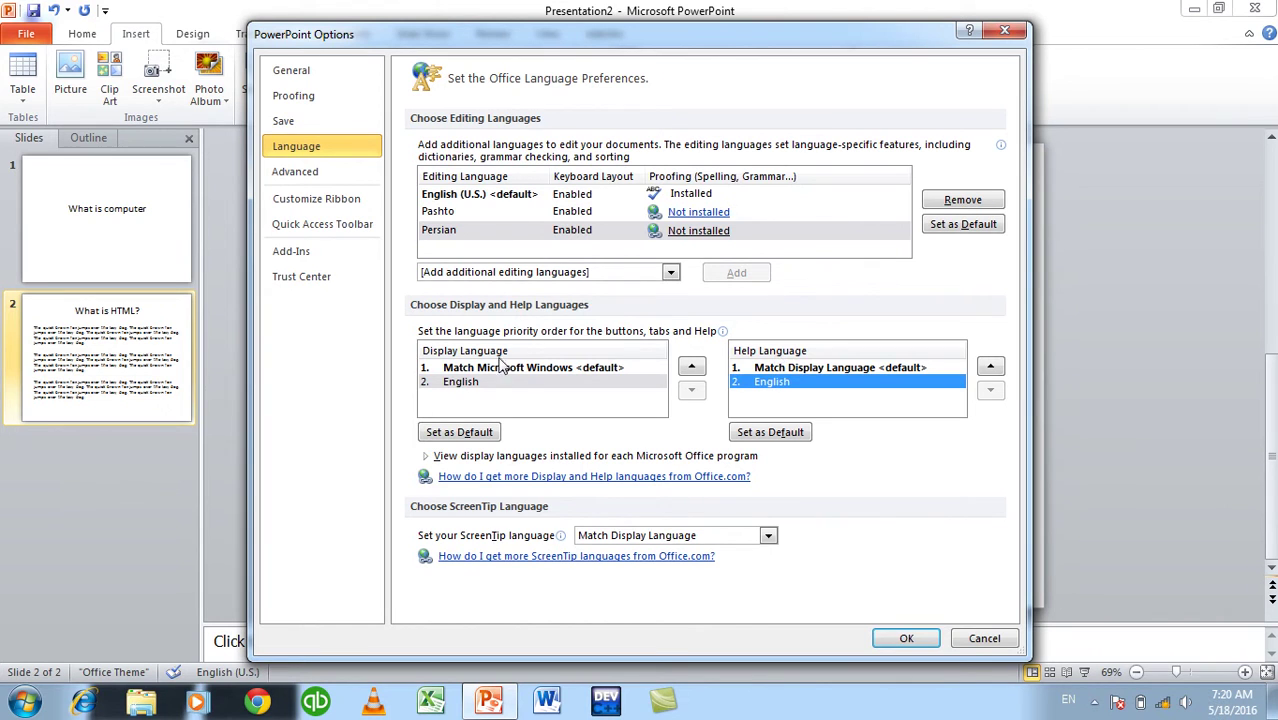
click(464, 370)
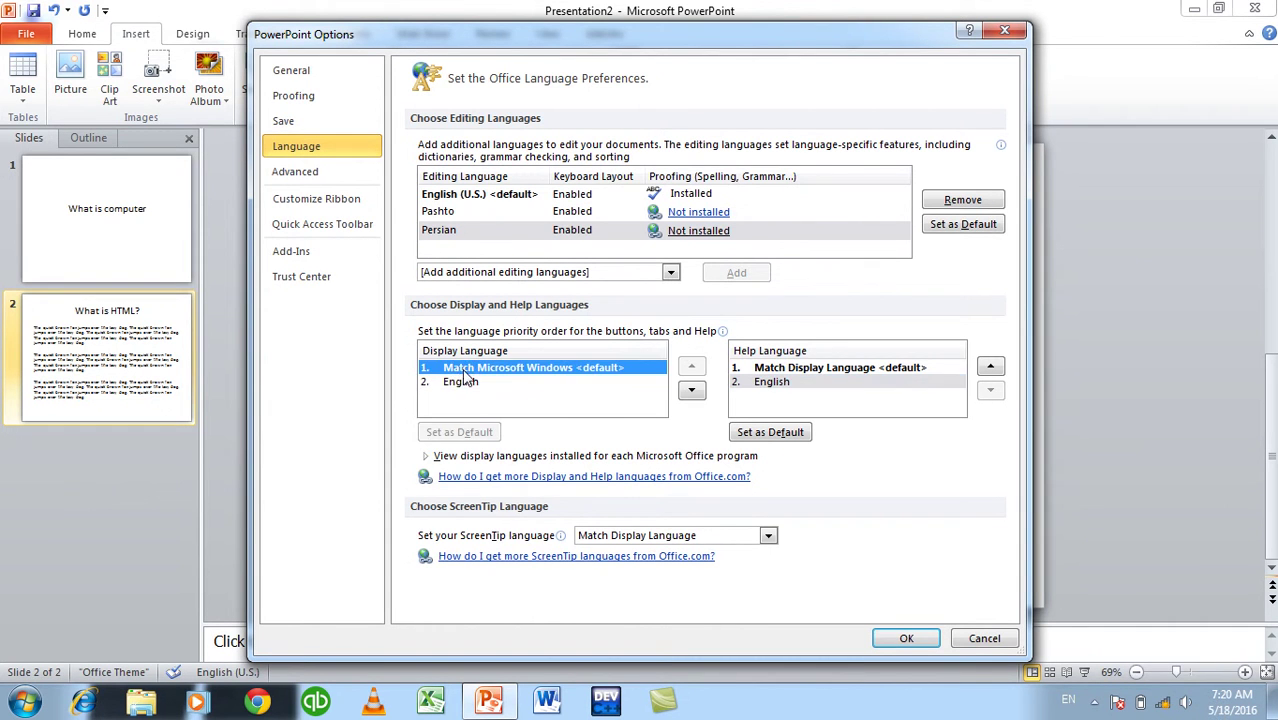
click(477, 386)
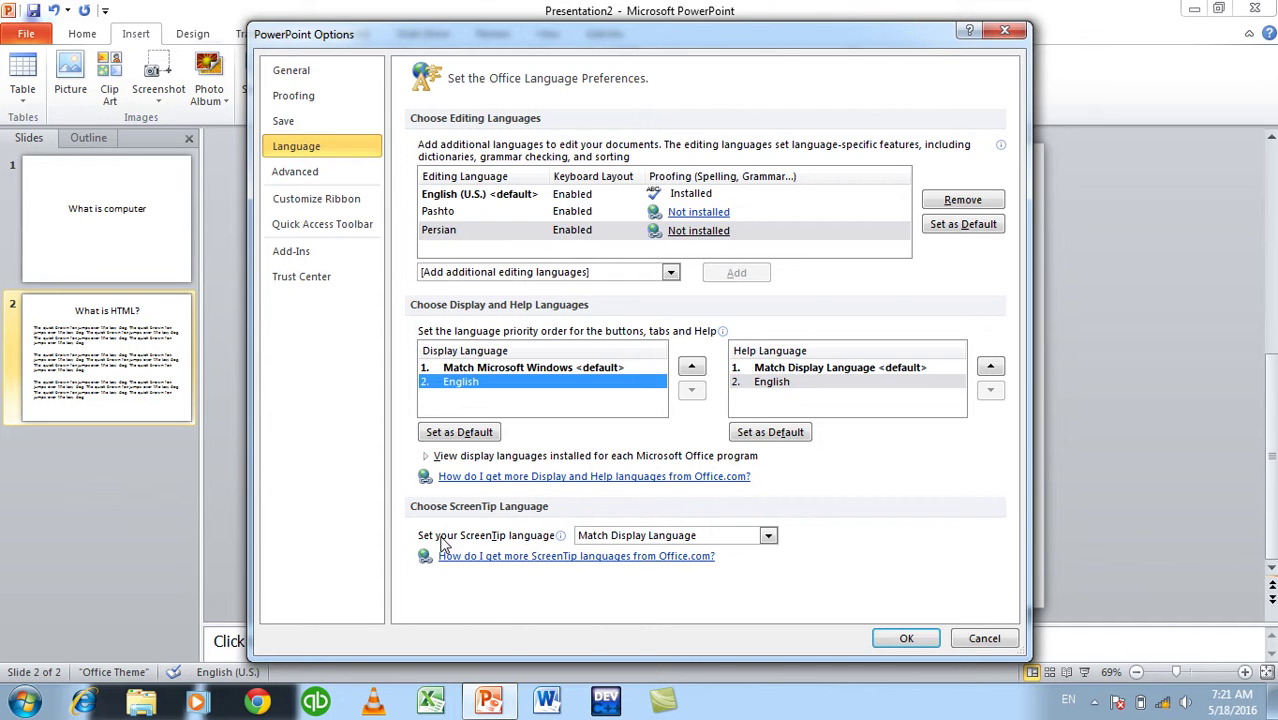
Step: View the ScreenTip language choices, then cancel the Options dialog without changes
mouse_move(446, 538)
click(606, 537)
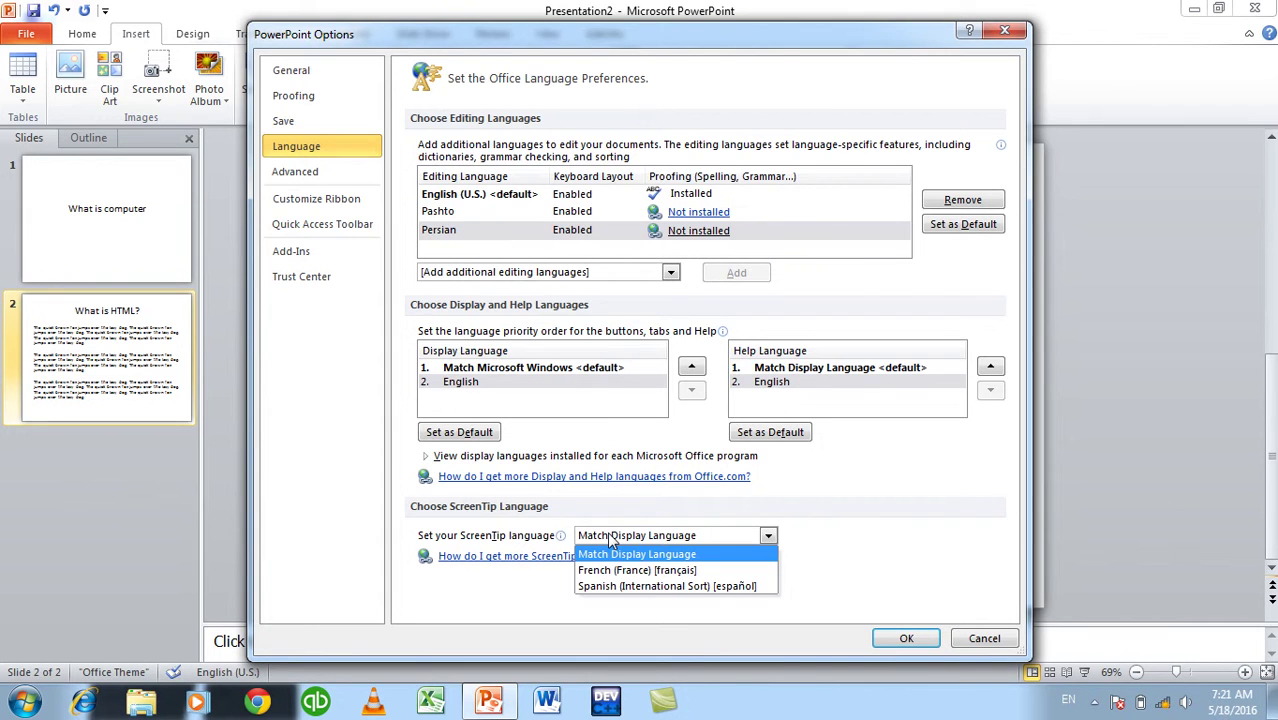
click(981, 641)
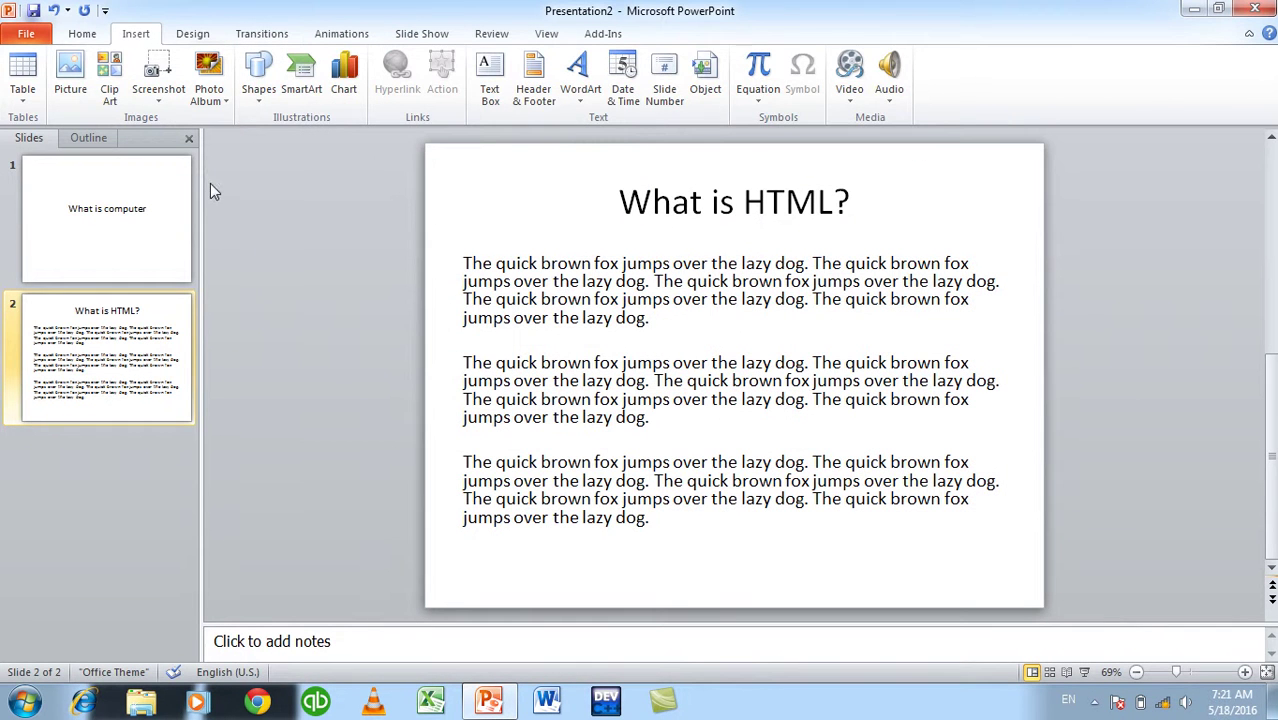
Step: Select the slide's body text box, then set the ScreenTip language to Spanish and apply it
click(82, 33)
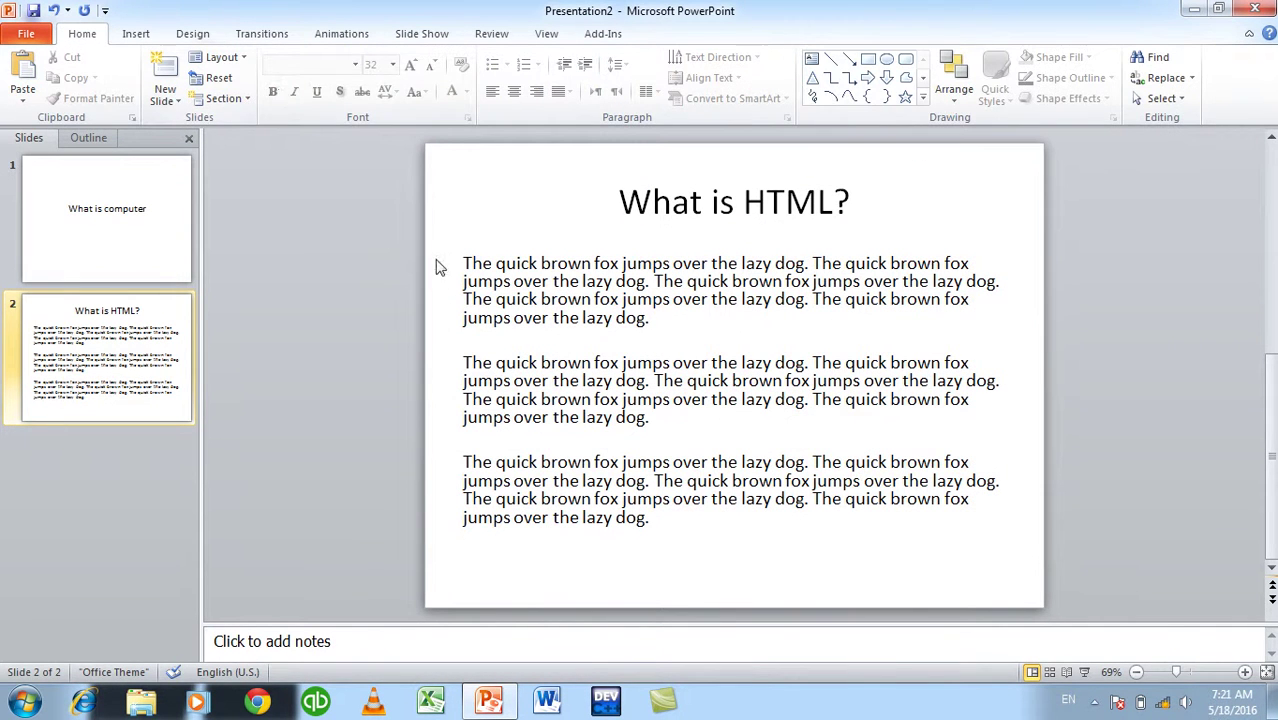
click(488, 285)
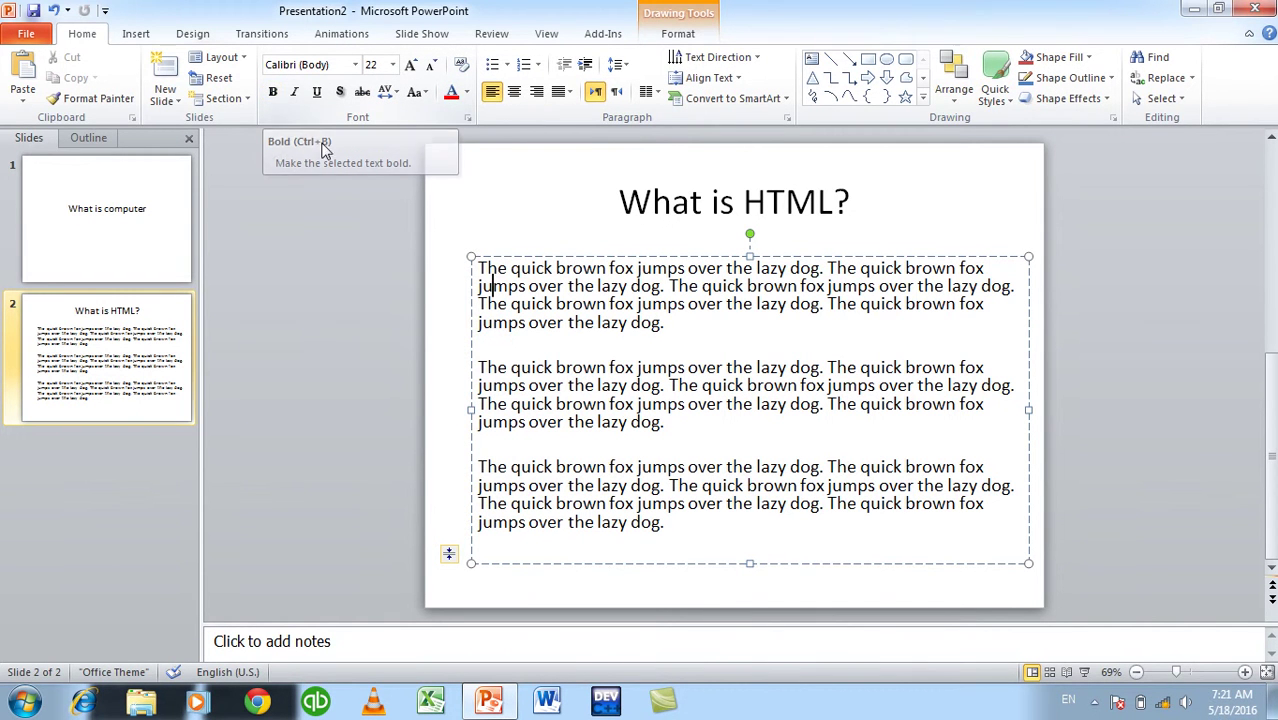
click(26, 33)
click(60, 382)
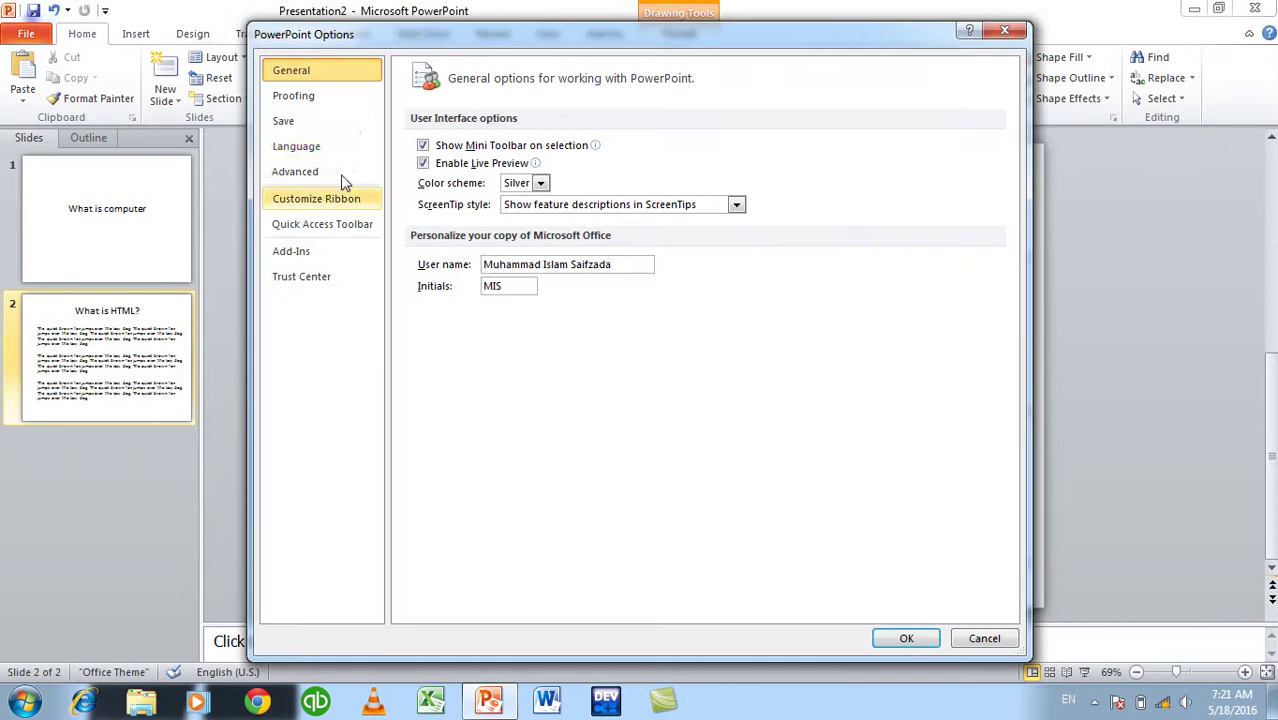
click(317, 147)
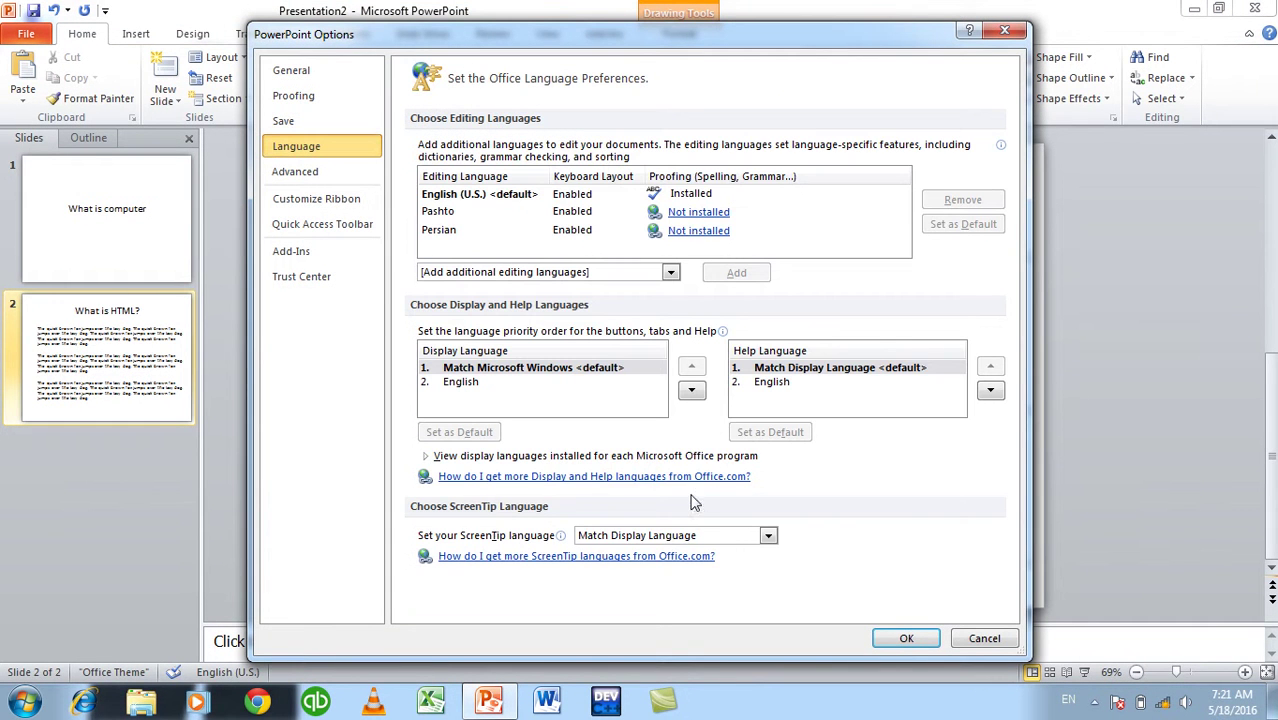
click(688, 537)
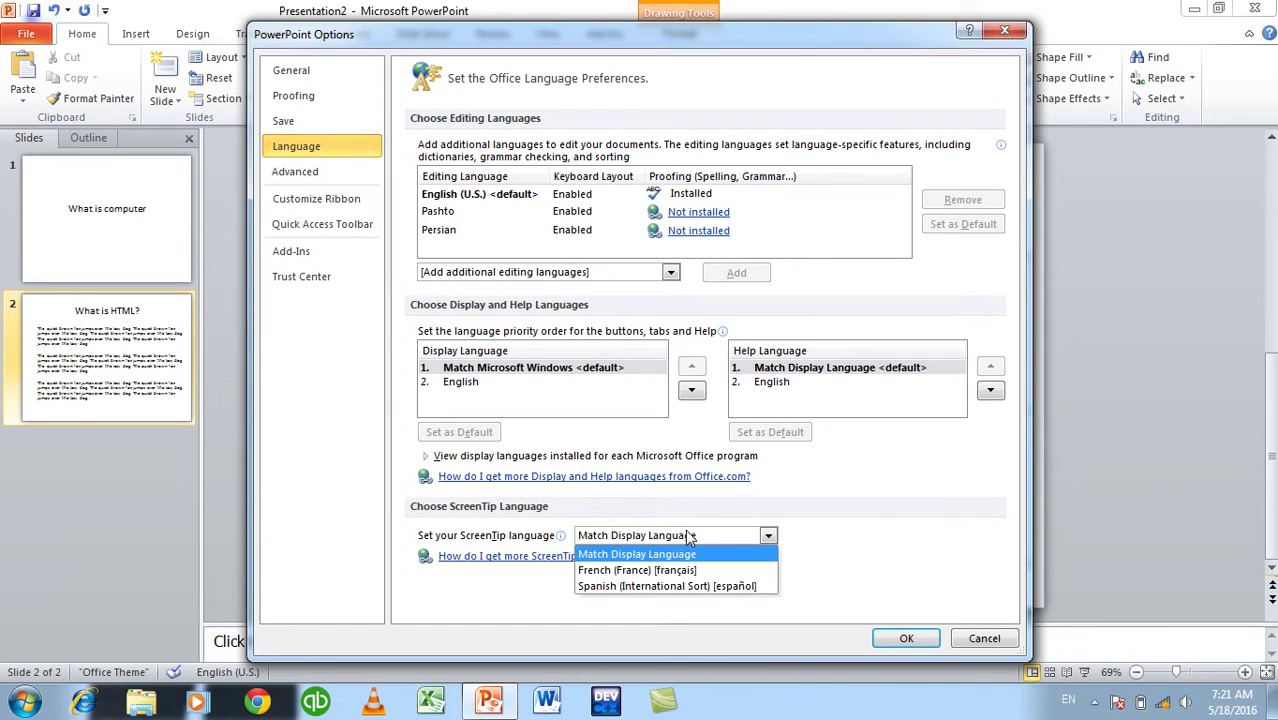
click(675, 586)
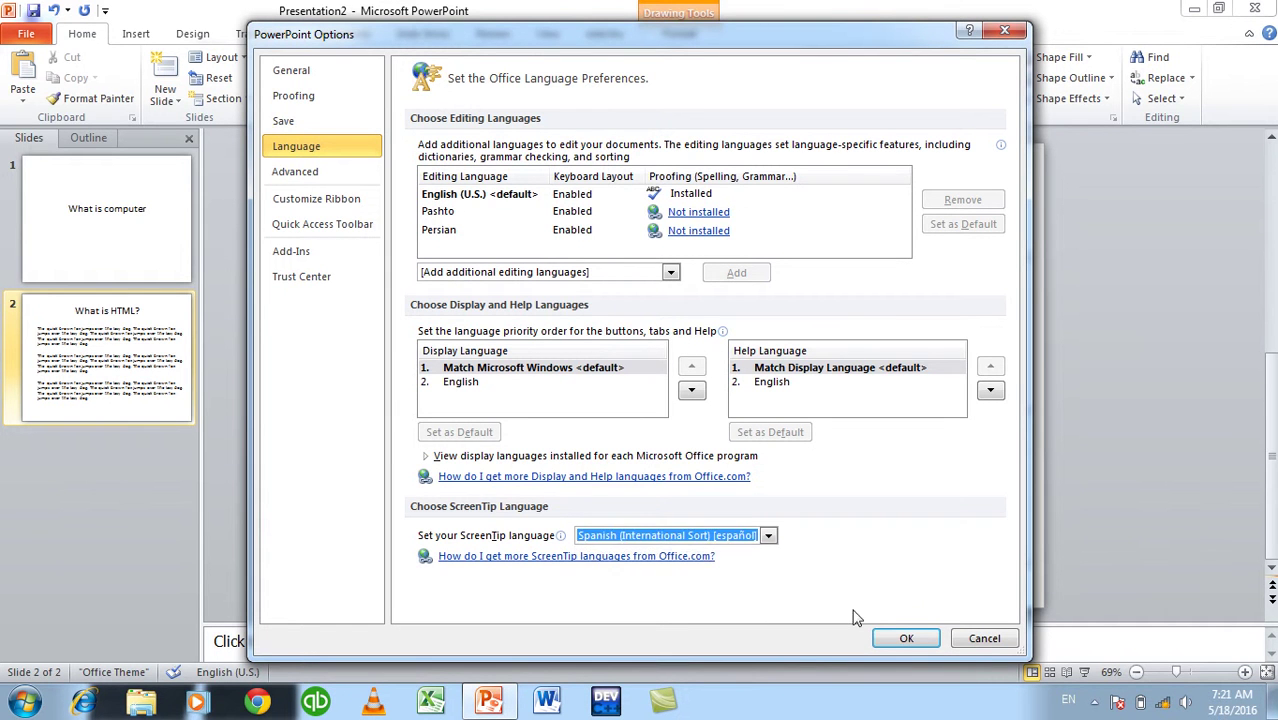
click(900, 637)
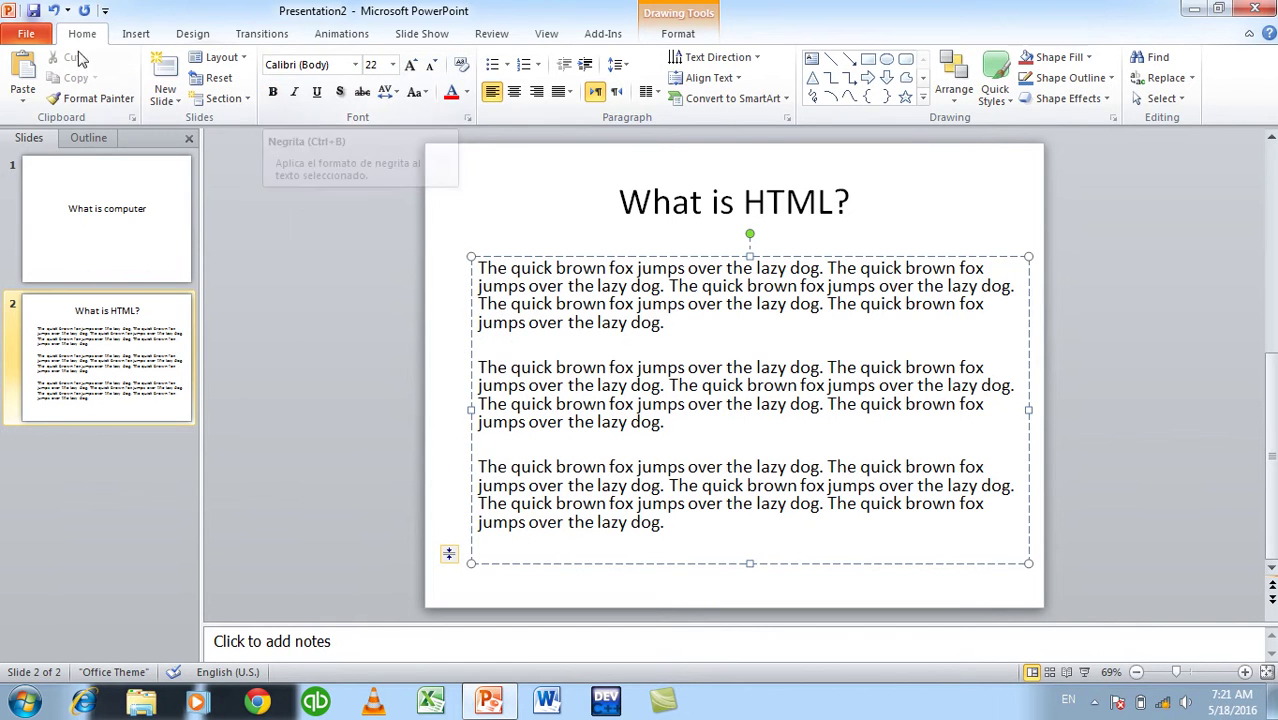
Step: Set the ScreenTip language back to Match Display Language and apply it
click(26, 34)
click(60, 384)
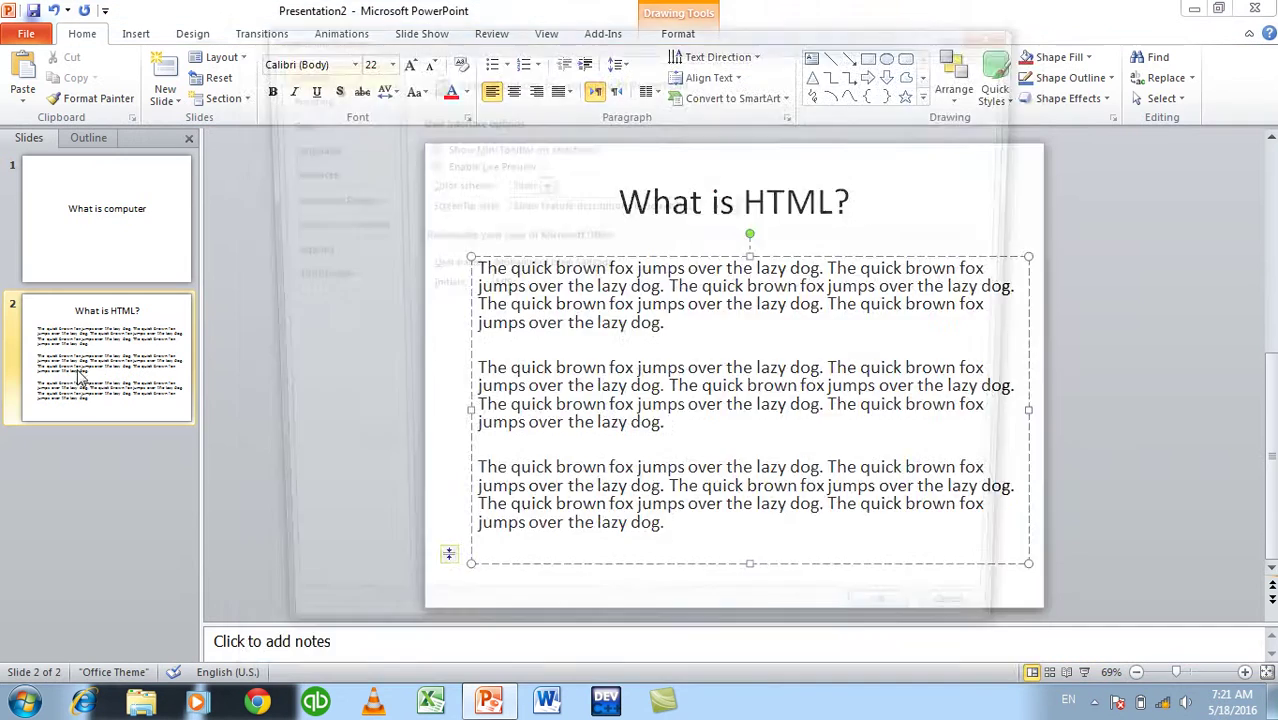
click(292, 148)
click(651, 536)
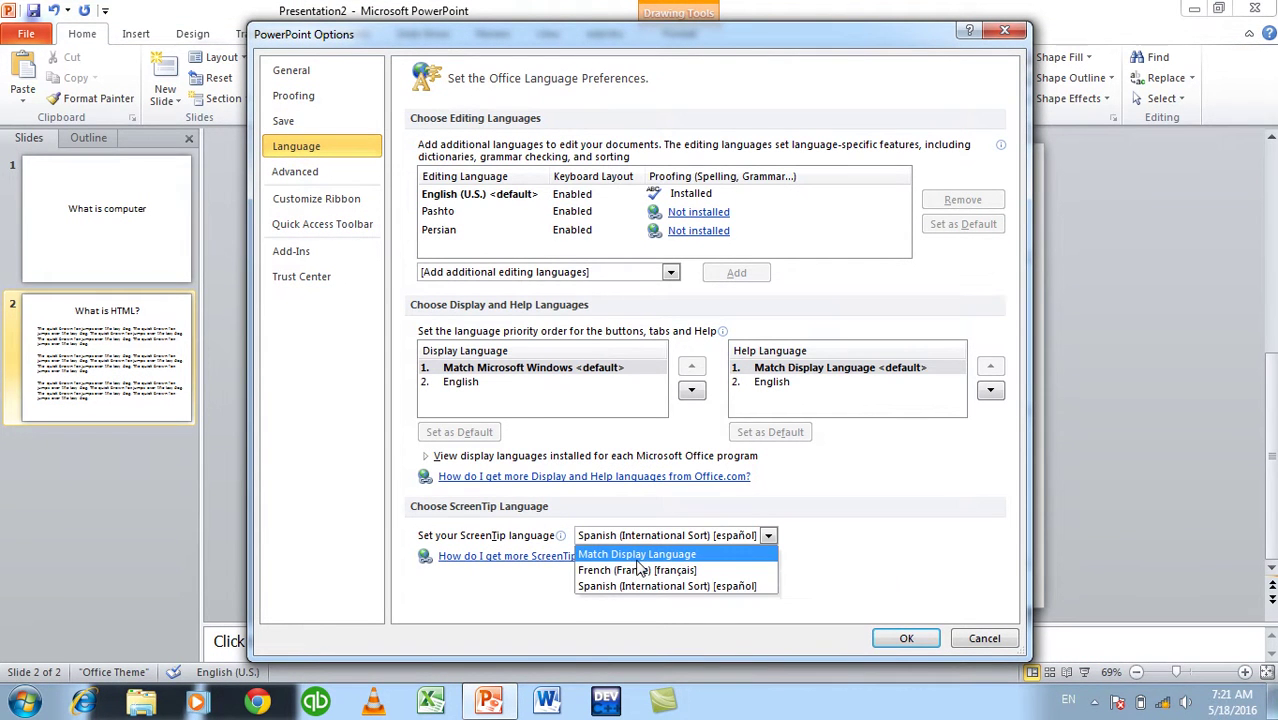
click(636, 554)
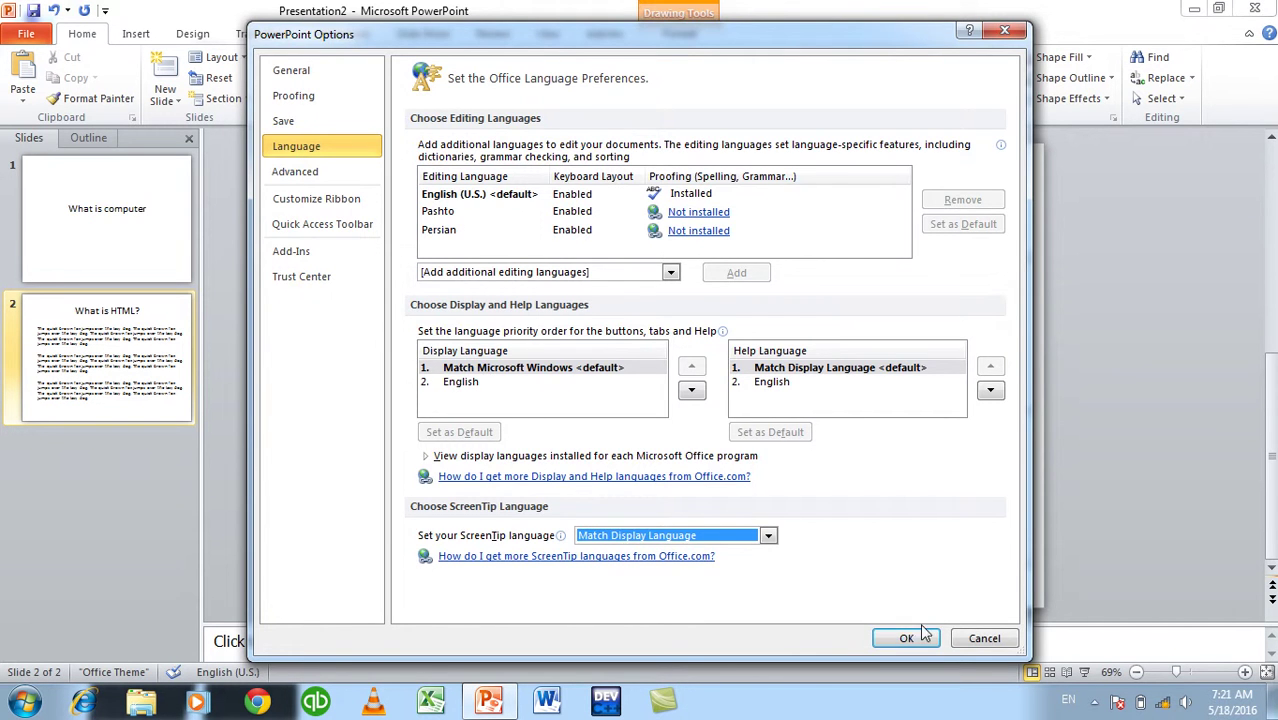
click(904, 638)
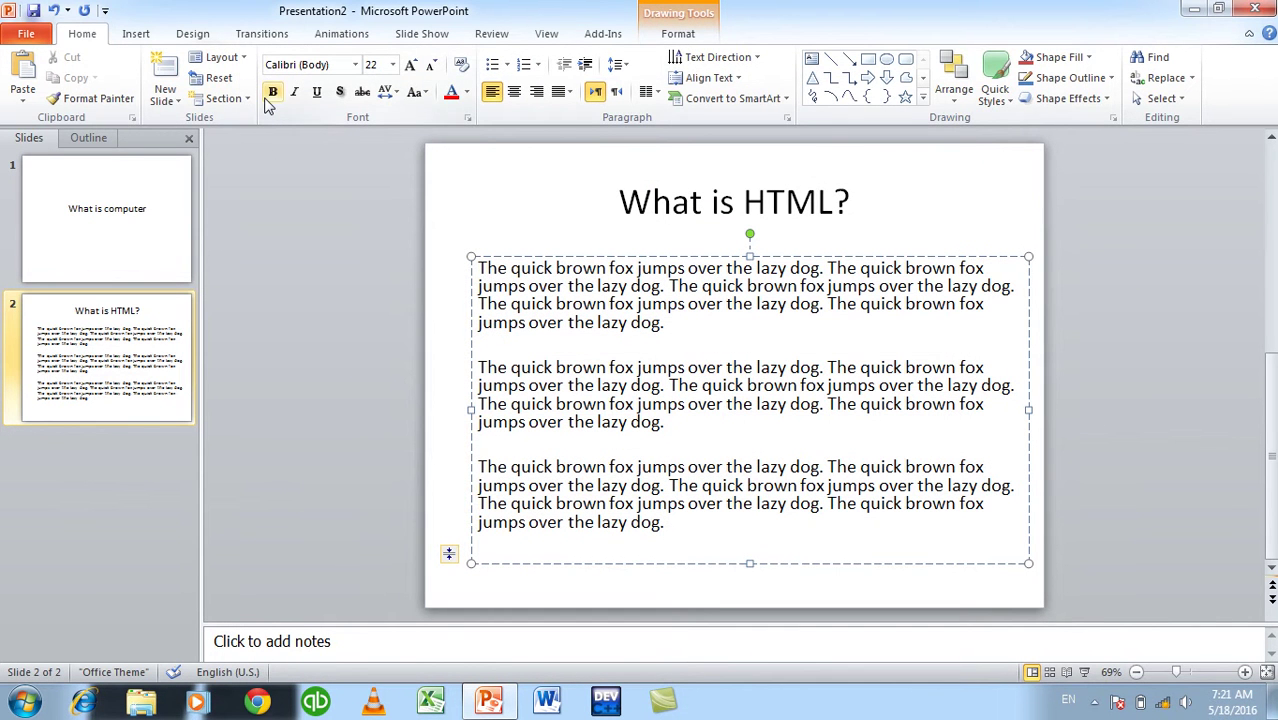
click(7, 10)
click(122, 20)
click(26, 33)
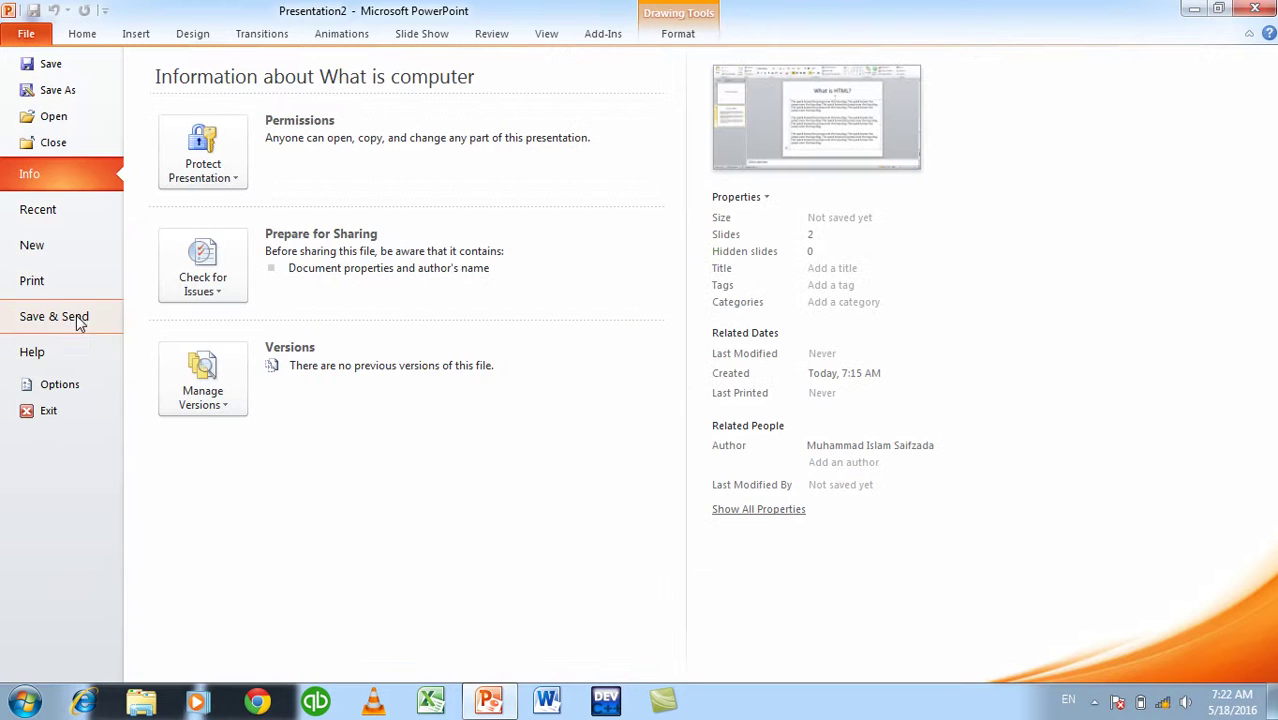
click(50, 380)
click(285, 121)
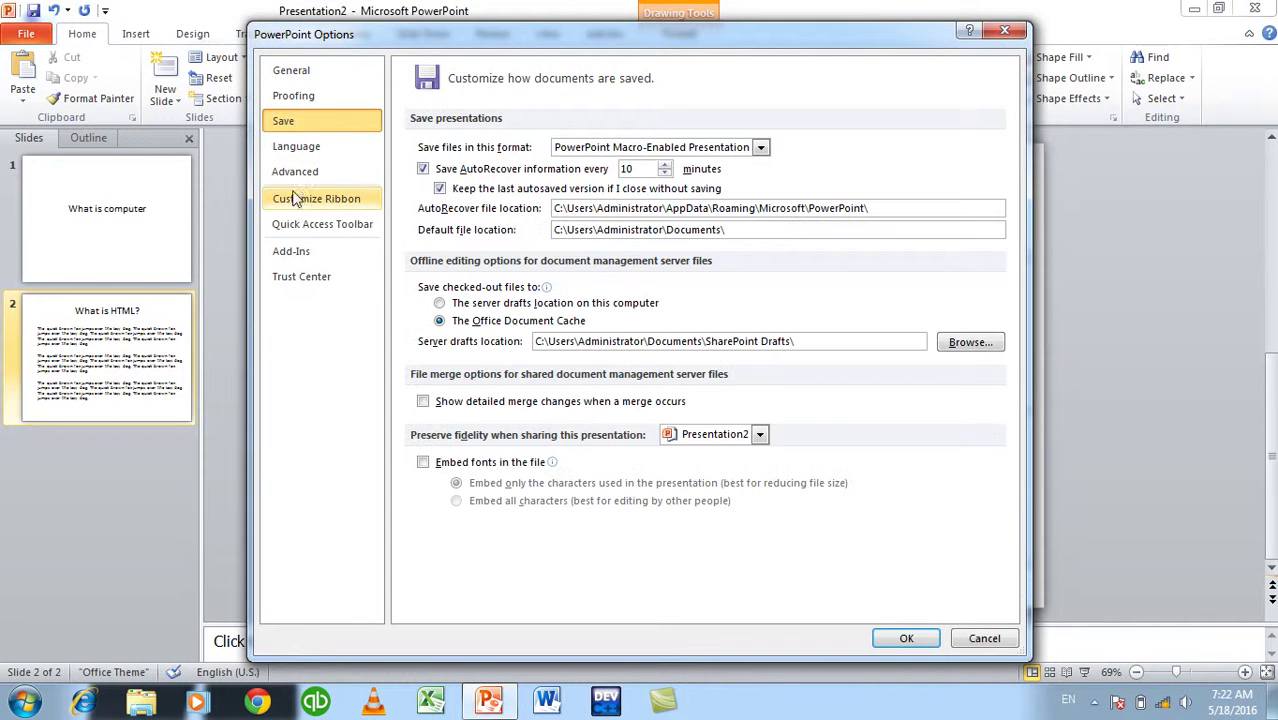
click(298, 148)
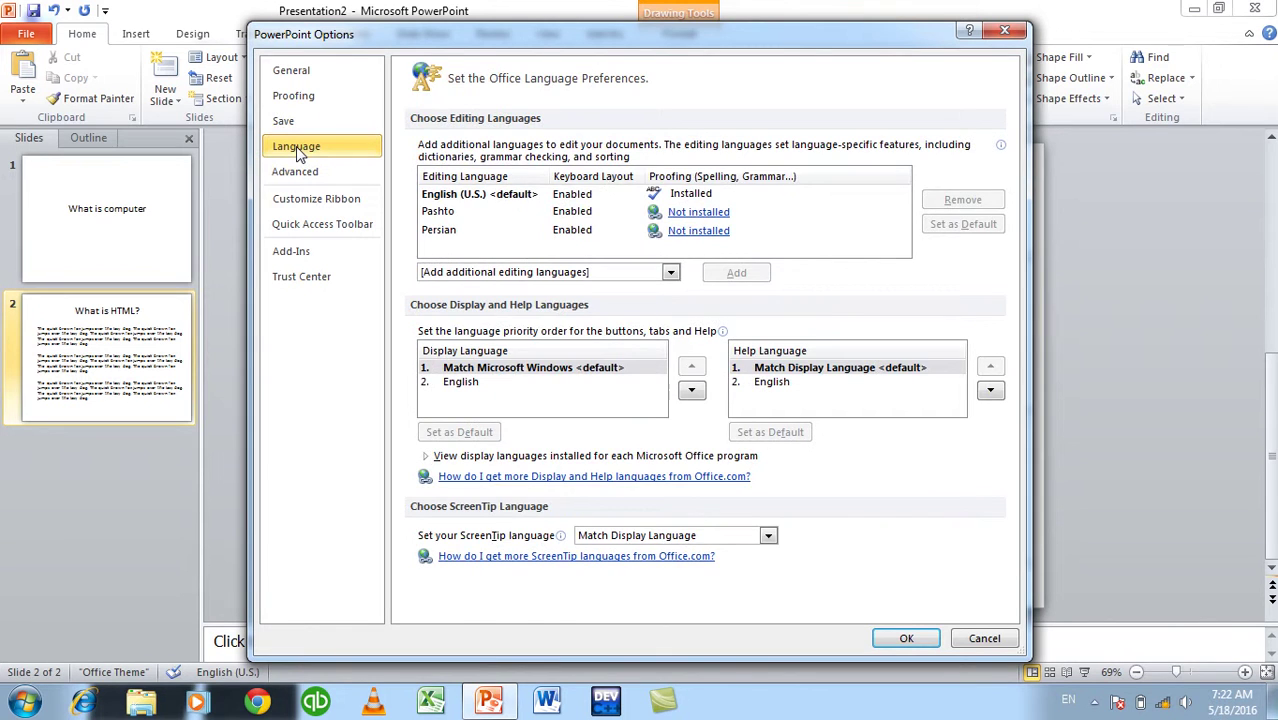
click(295, 171)
click(284, 121)
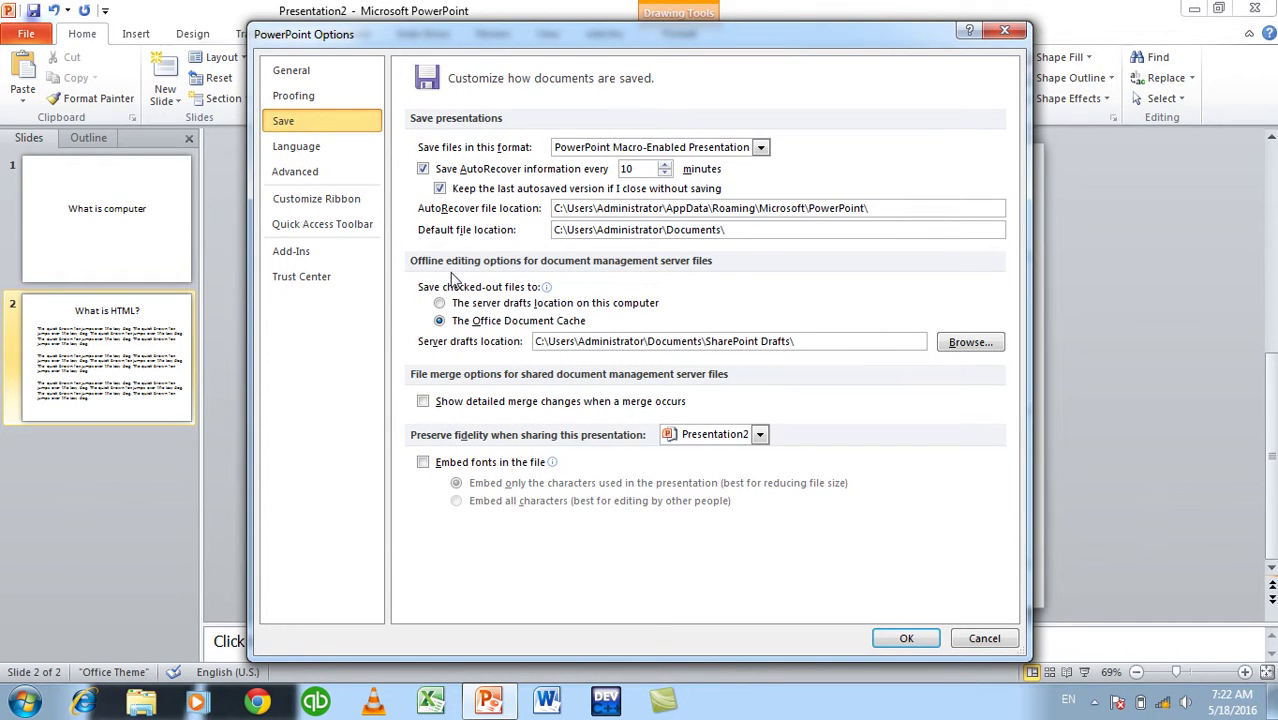
click(1005, 30)
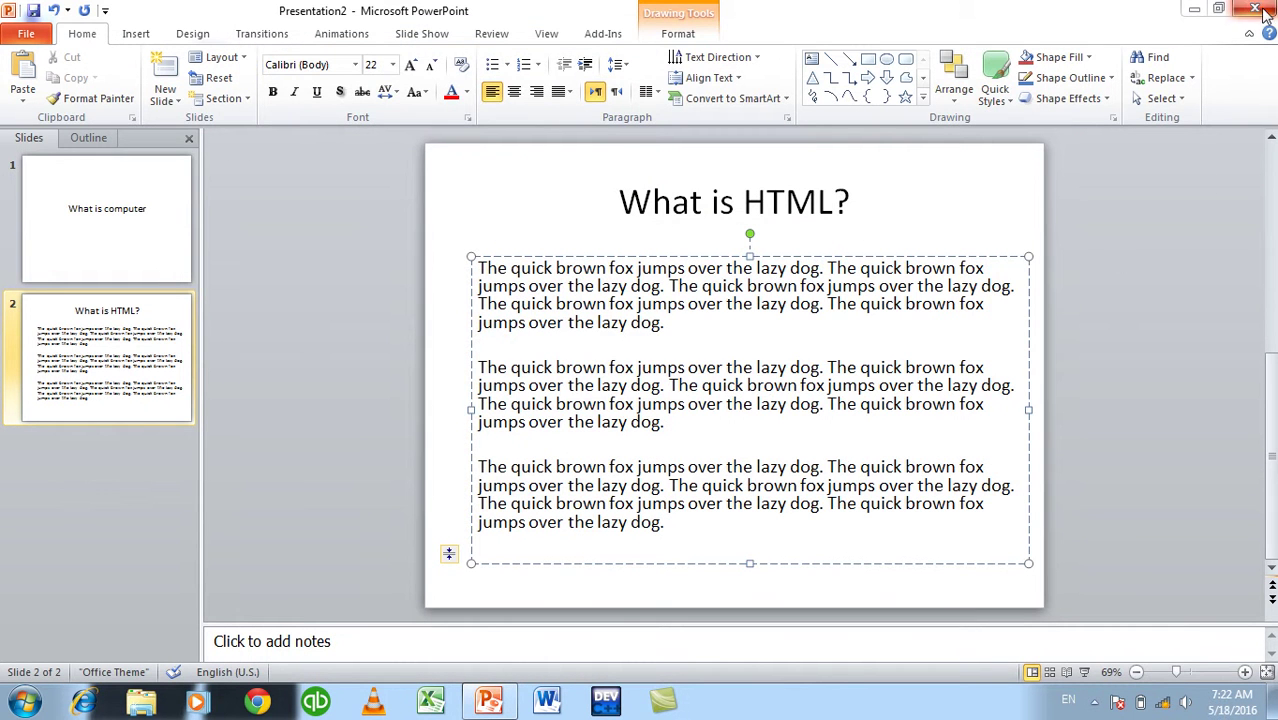